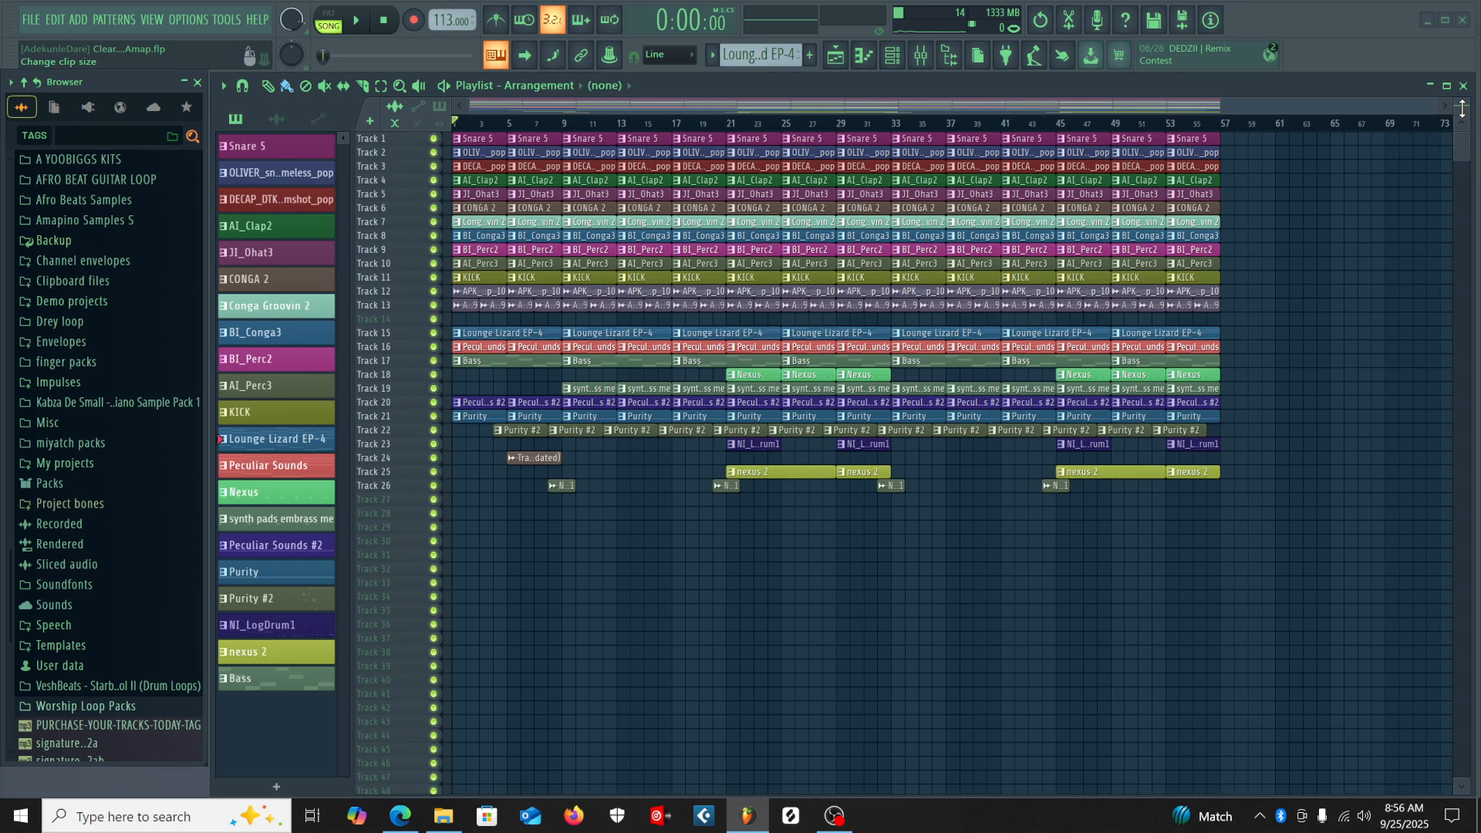
Enlarge the playlist track height and play the arrangement while reviewing all tracks down to Track 26, stopping playback at the end.
scroll(1462, 108, "up", 2)
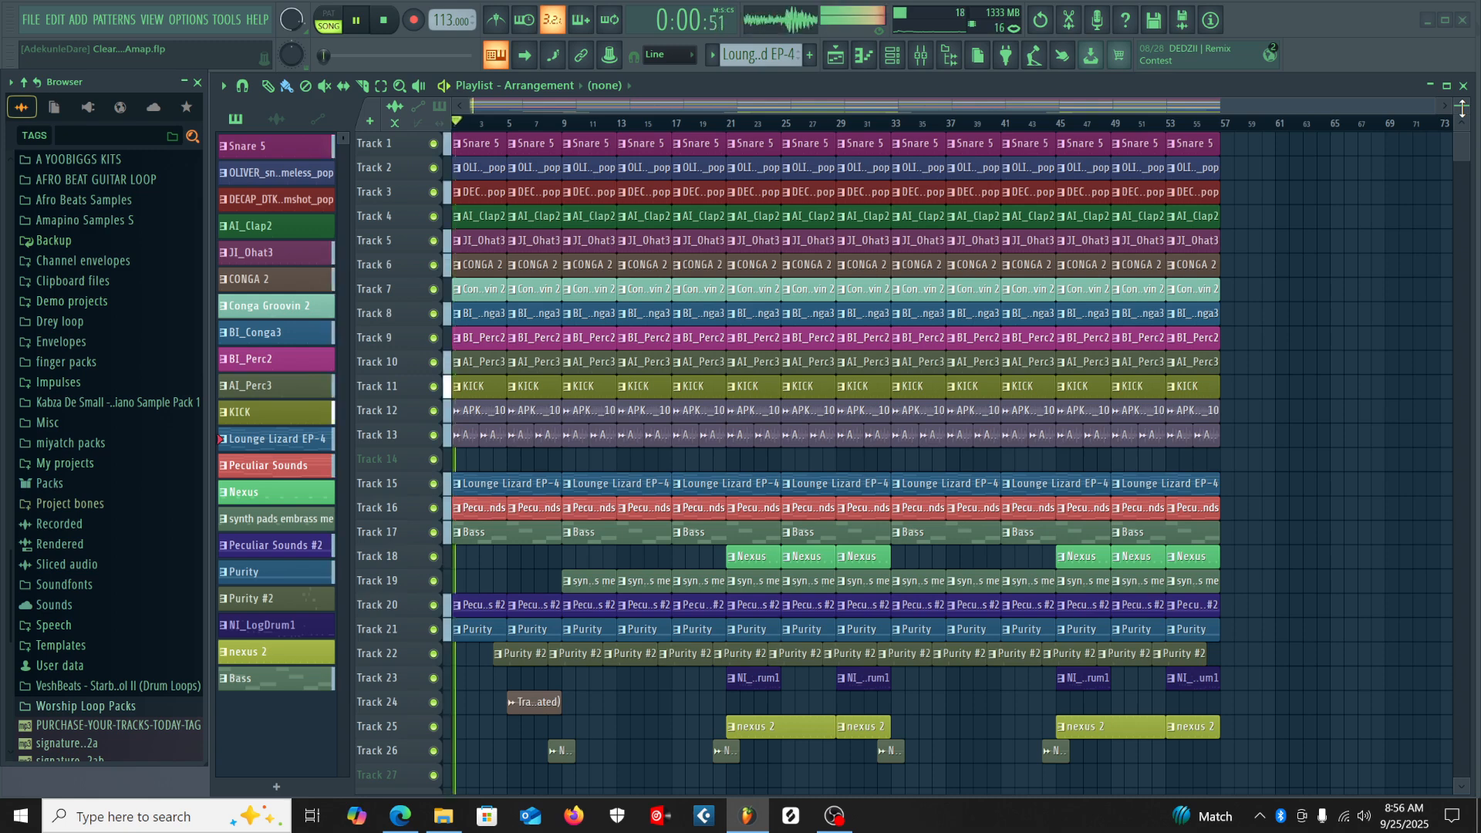
scroll(1462, 108, "up", 1)
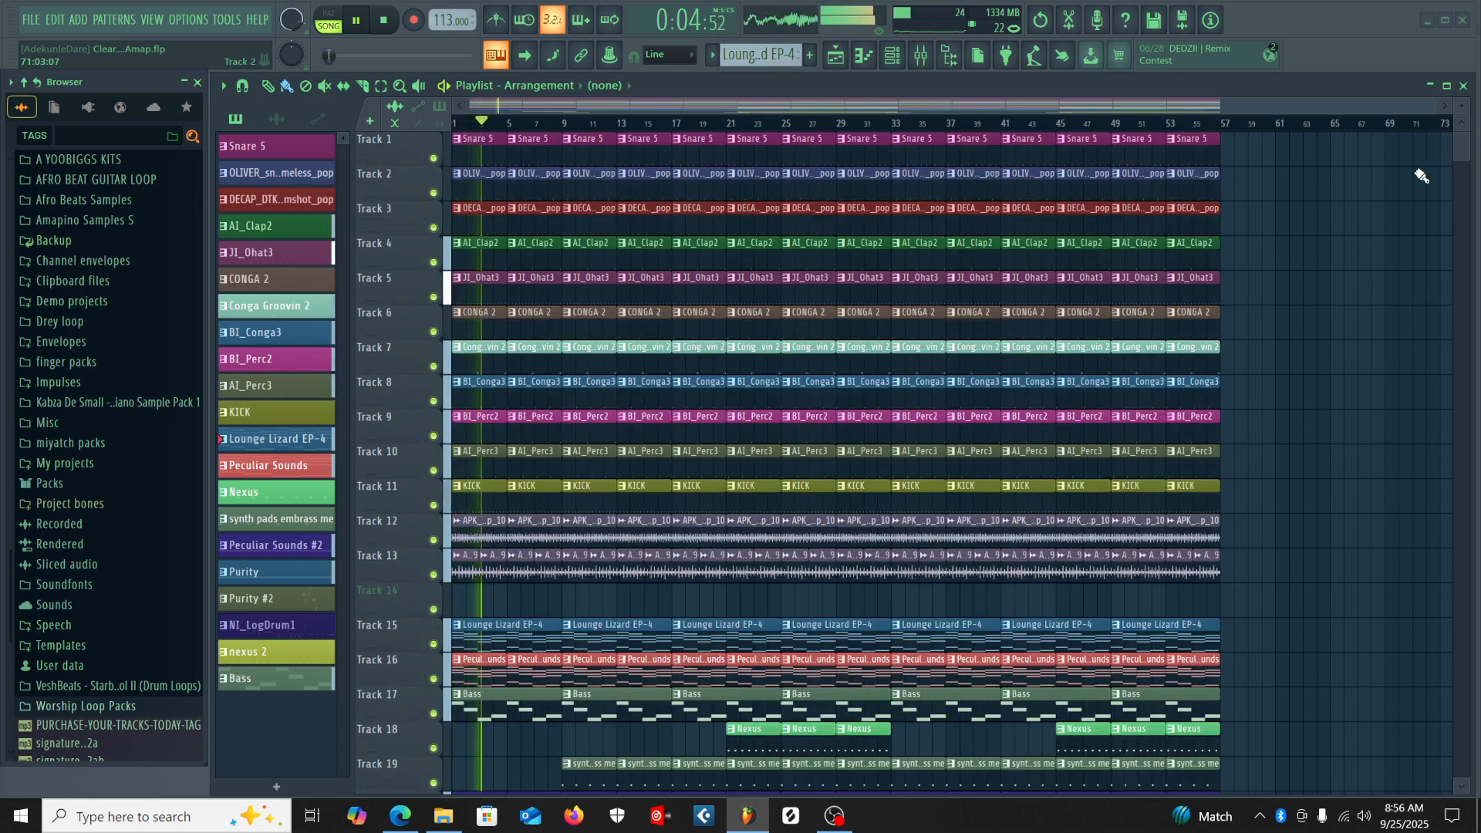
scroll(1420, 176, "down", 3)
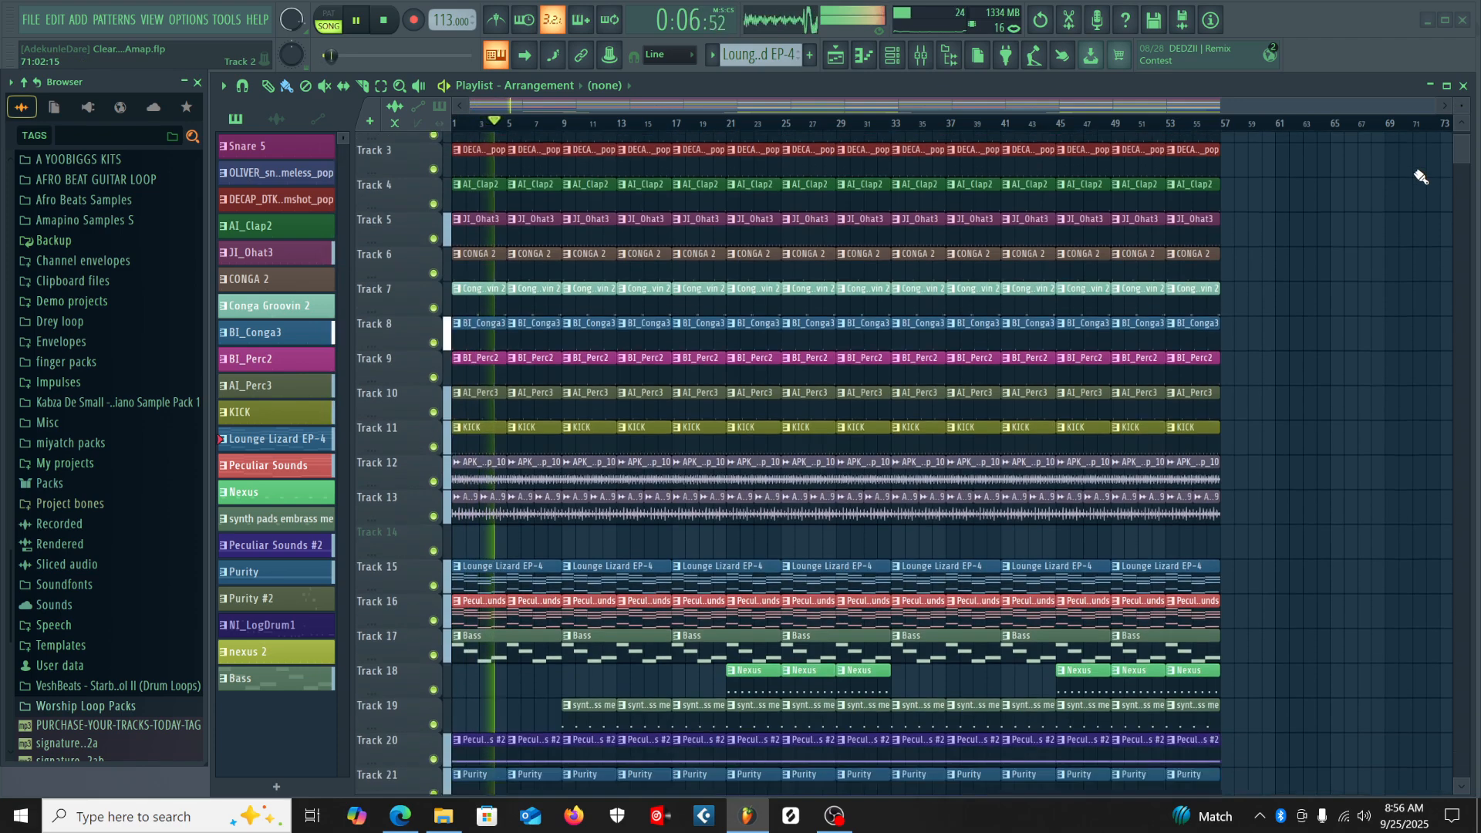
scroll(1420, 178, "down", 3)
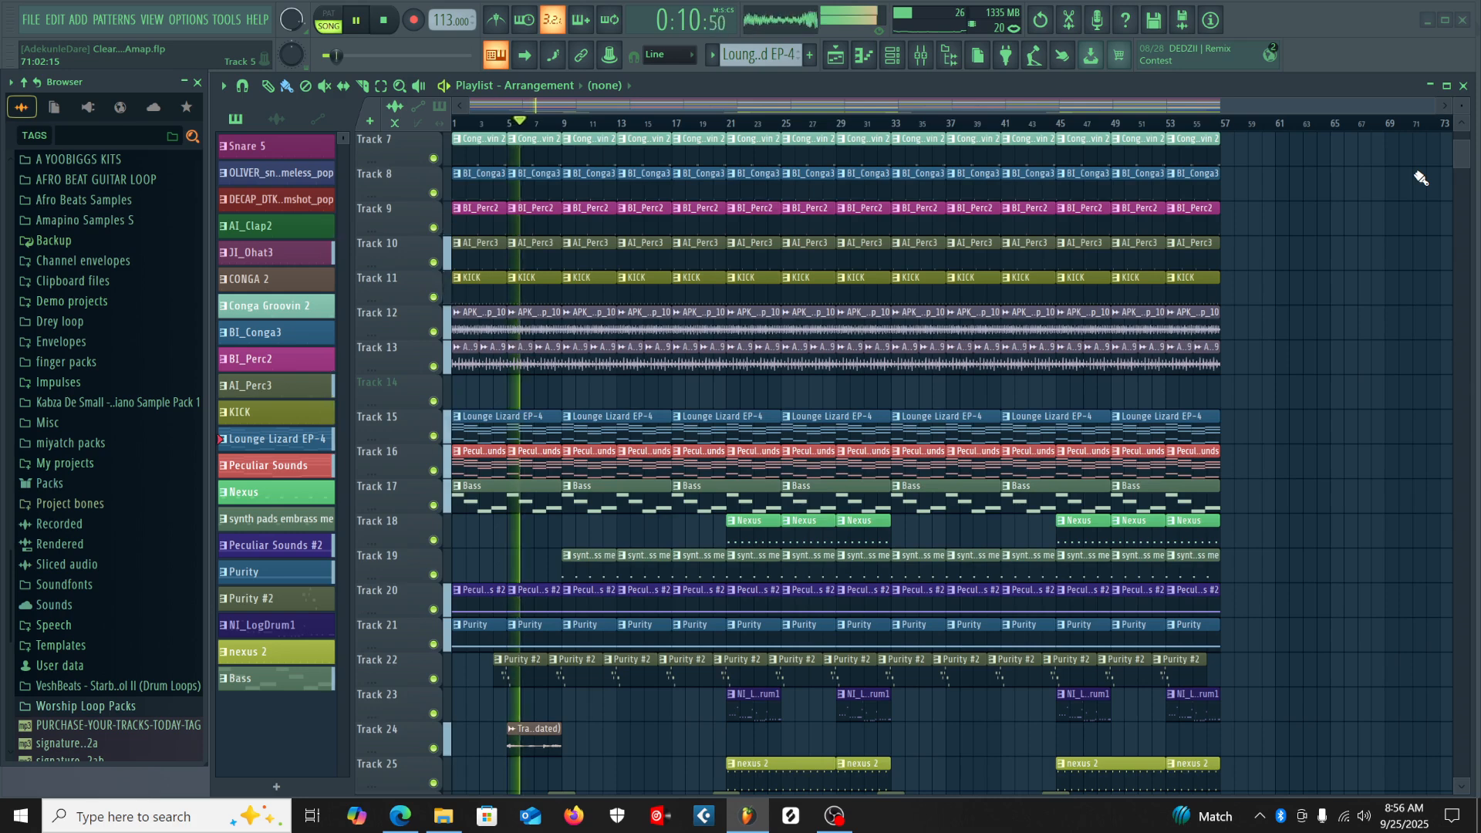
scroll(1421, 178, "down", 1)
scroll(1420, 177, "down", 2)
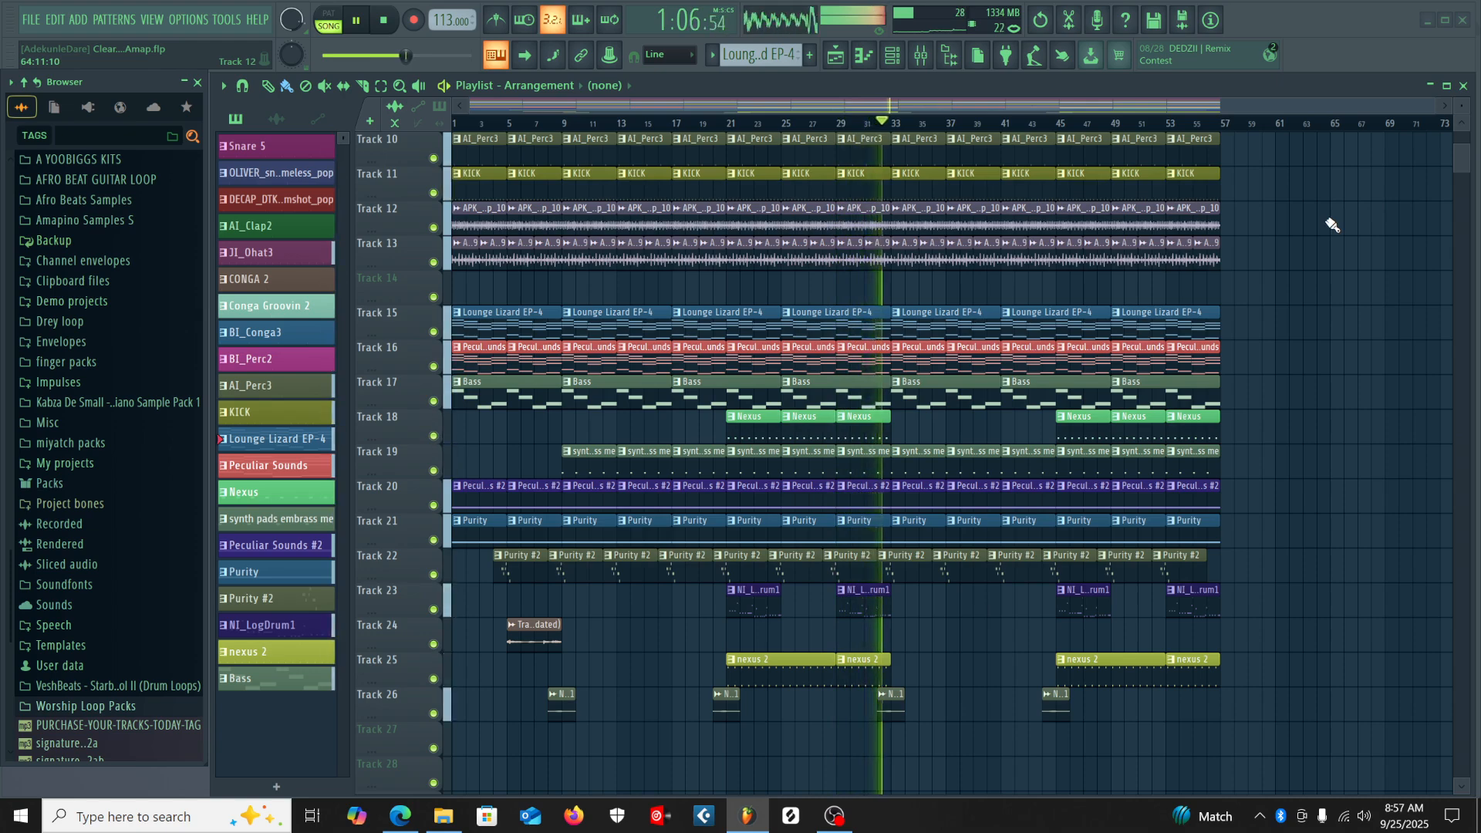
key("space")
Mute Tracks 1 to 11 in the playlist, from Snare 5 through KICK.
scroll(1332, 225, "up", 5)
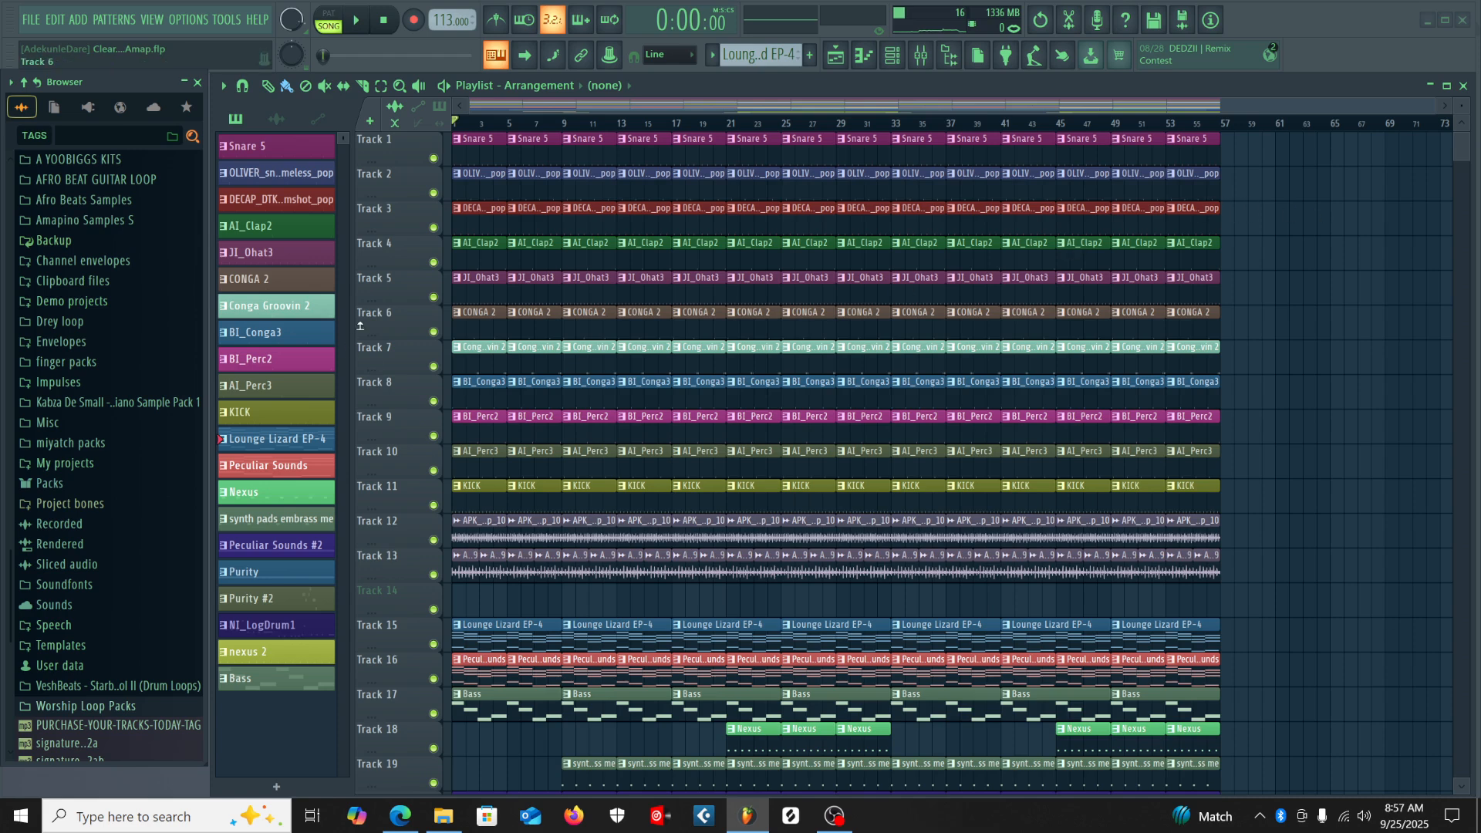
left_click(434, 158)
left_click(434, 193)
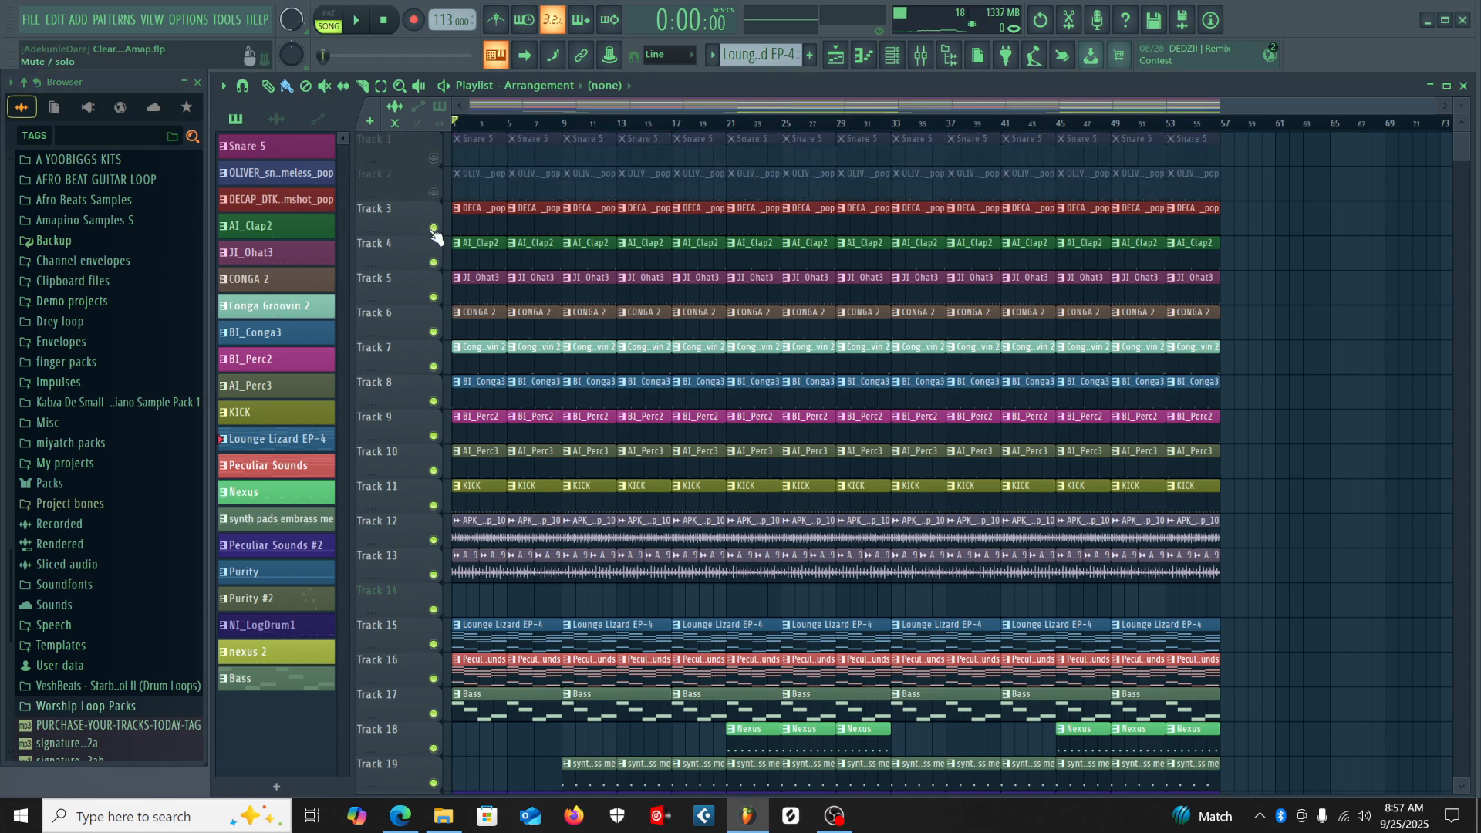
left_click(434, 228)
left_click(433, 262)
left_click(434, 297)
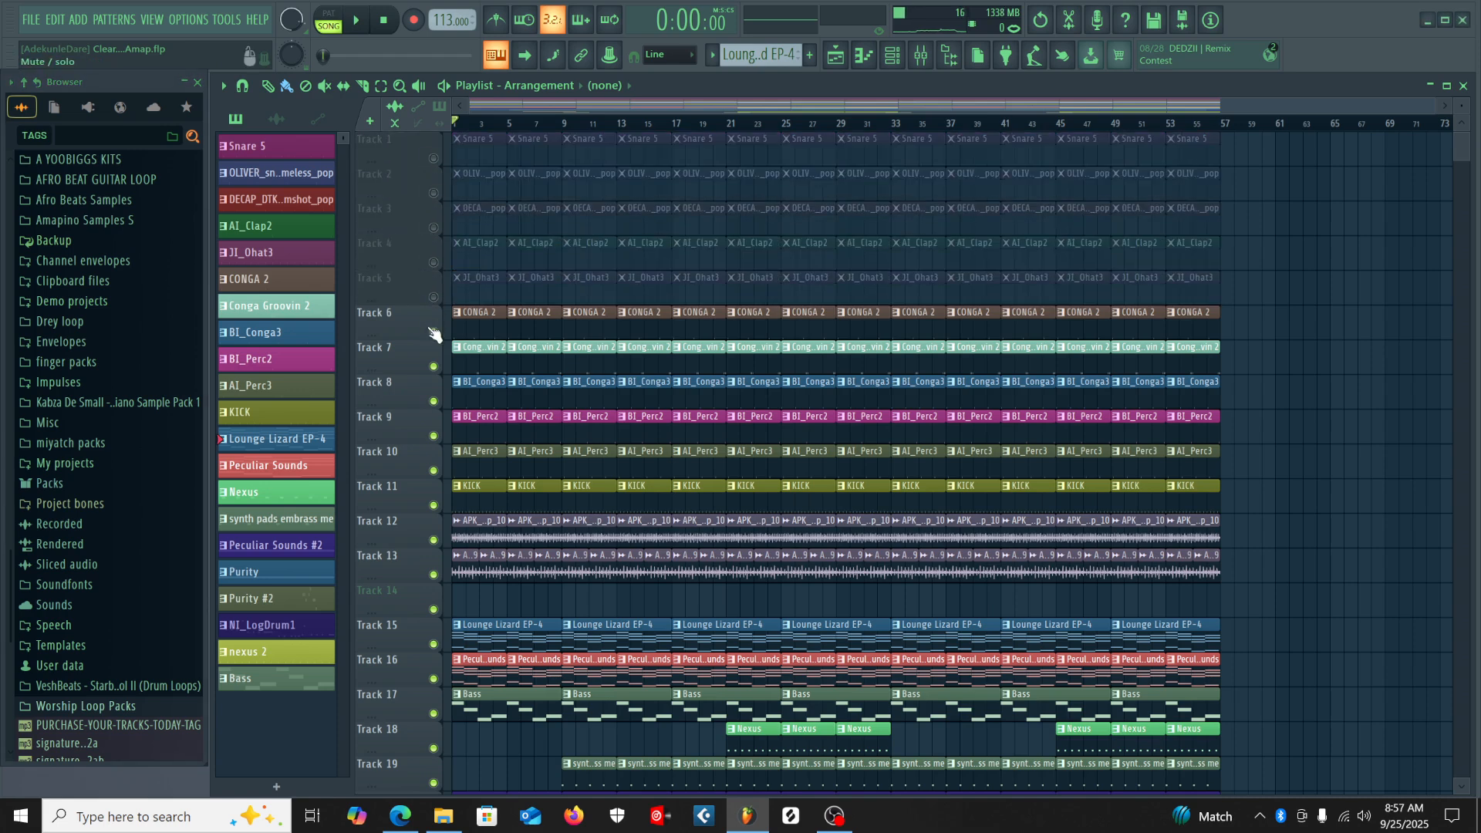
left_click(433, 332)
left_click(434, 367)
left_click(434, 401)
left_click(434, 436)
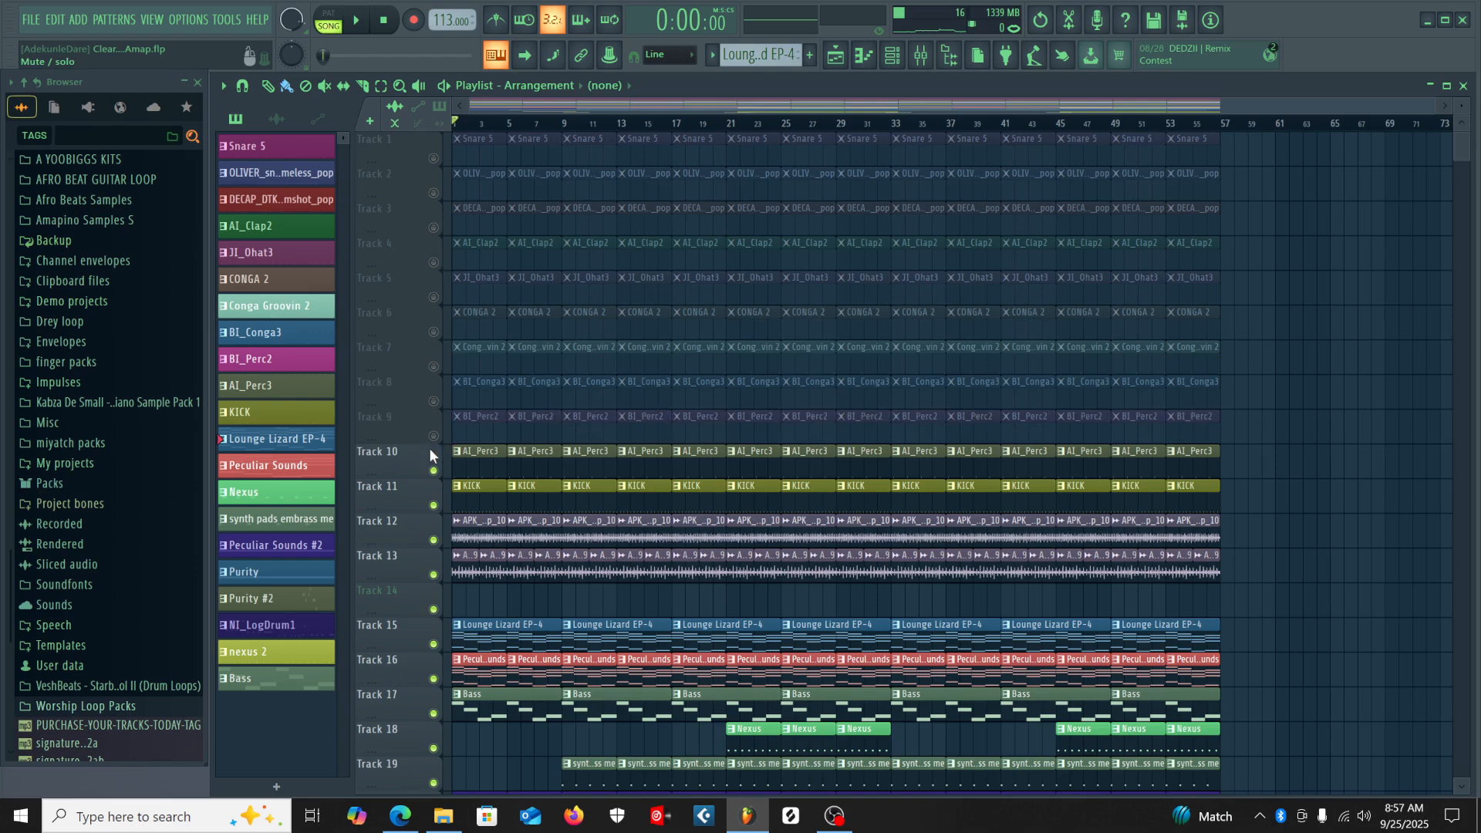
left_click(433, 471)
left_click(434, 505)
Mute playlist Tracks 12 to 17, covering the two audio loops, Lounge Lizard EP-4, Peculiar Sounds and Bass.
scroll(432, 478, "down", 4)
left_click(433, 401)
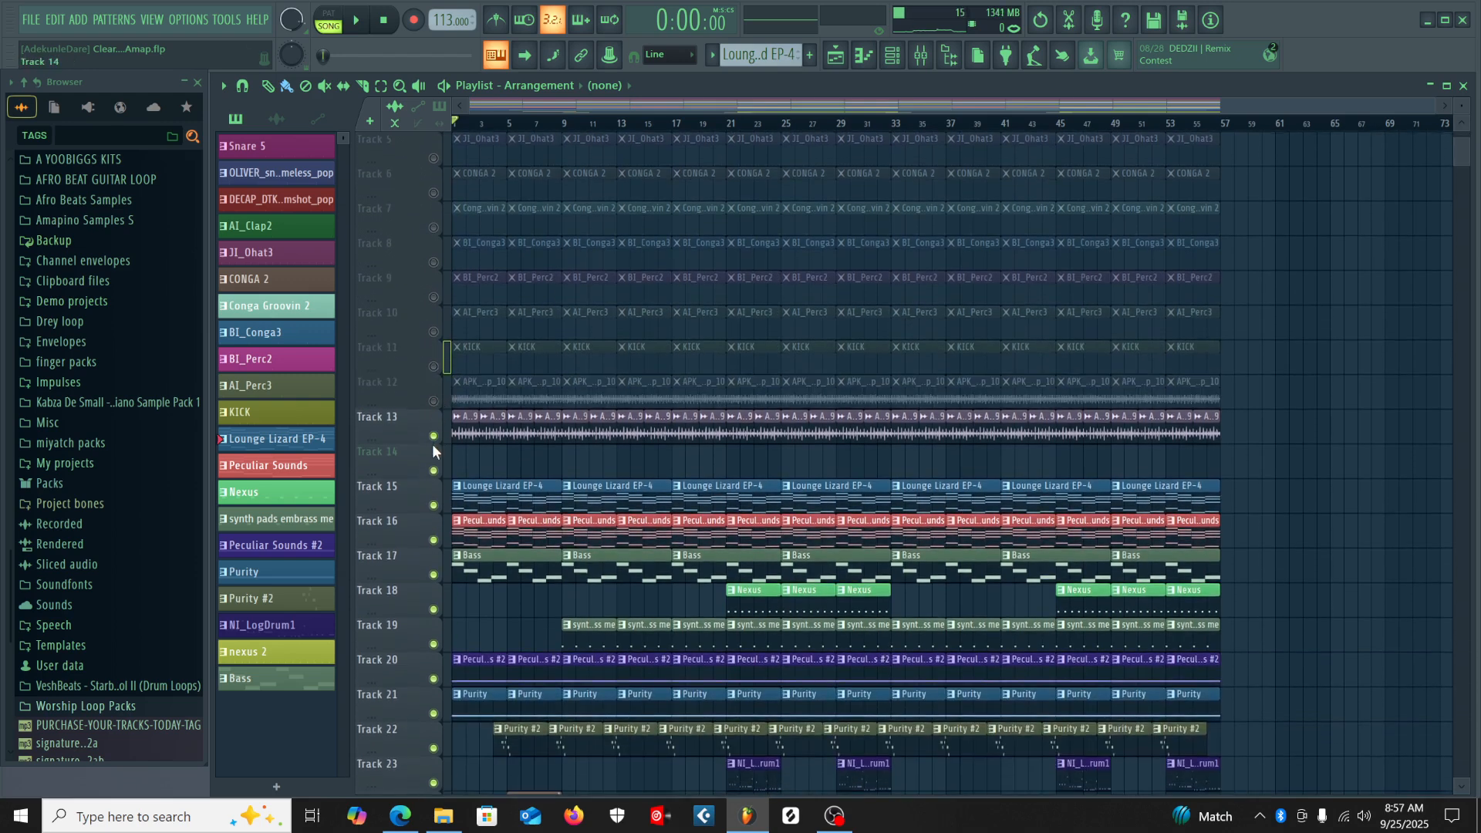
left_click(433, 437)
left_click(434, 506)
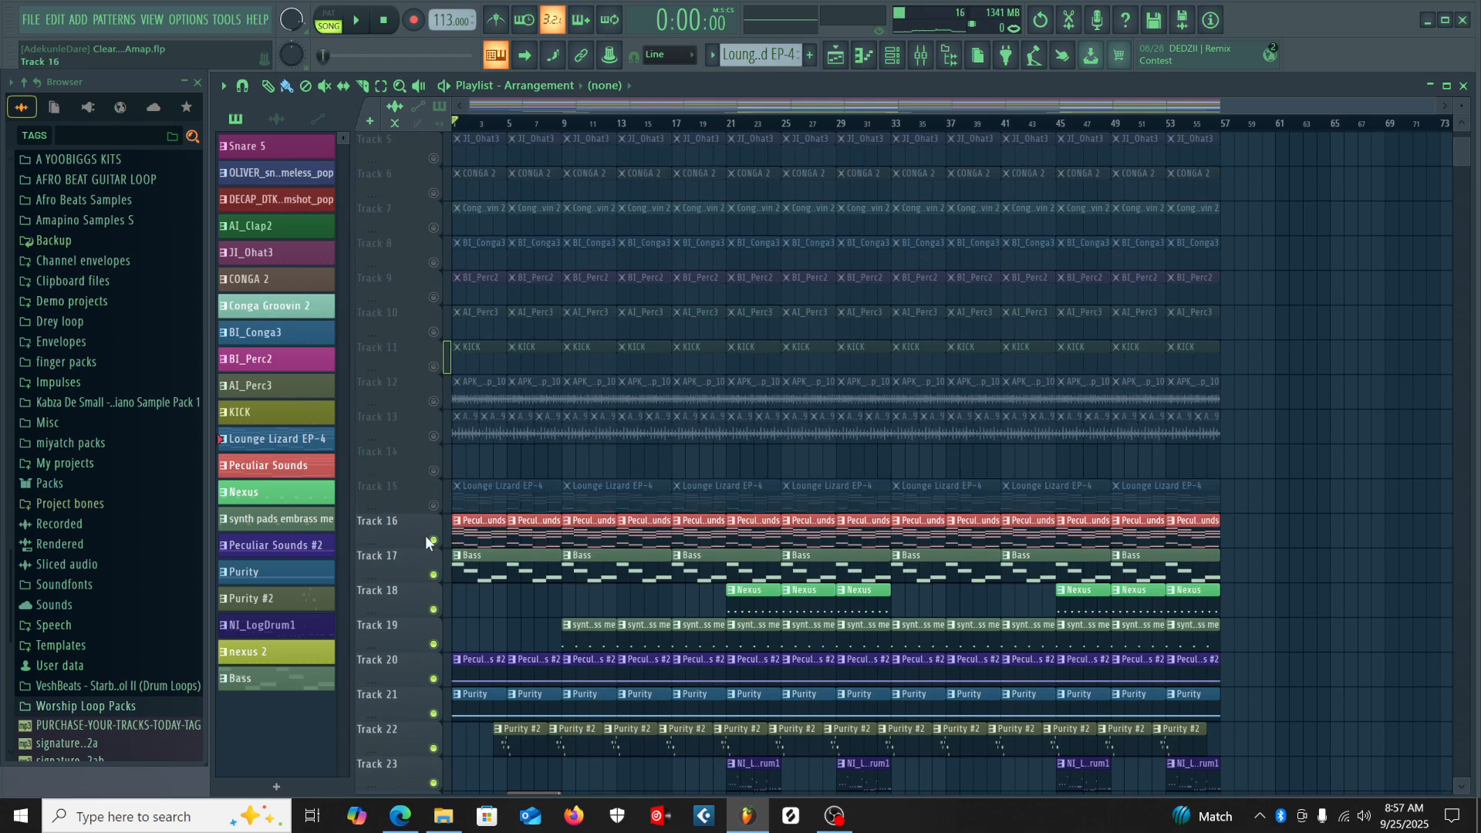
left_click(433, 540)
left_click(434, 575)
Mute the remaining used playlist tracks, Tracks 18 to 26.
scroll(429, 563, "down", 6)
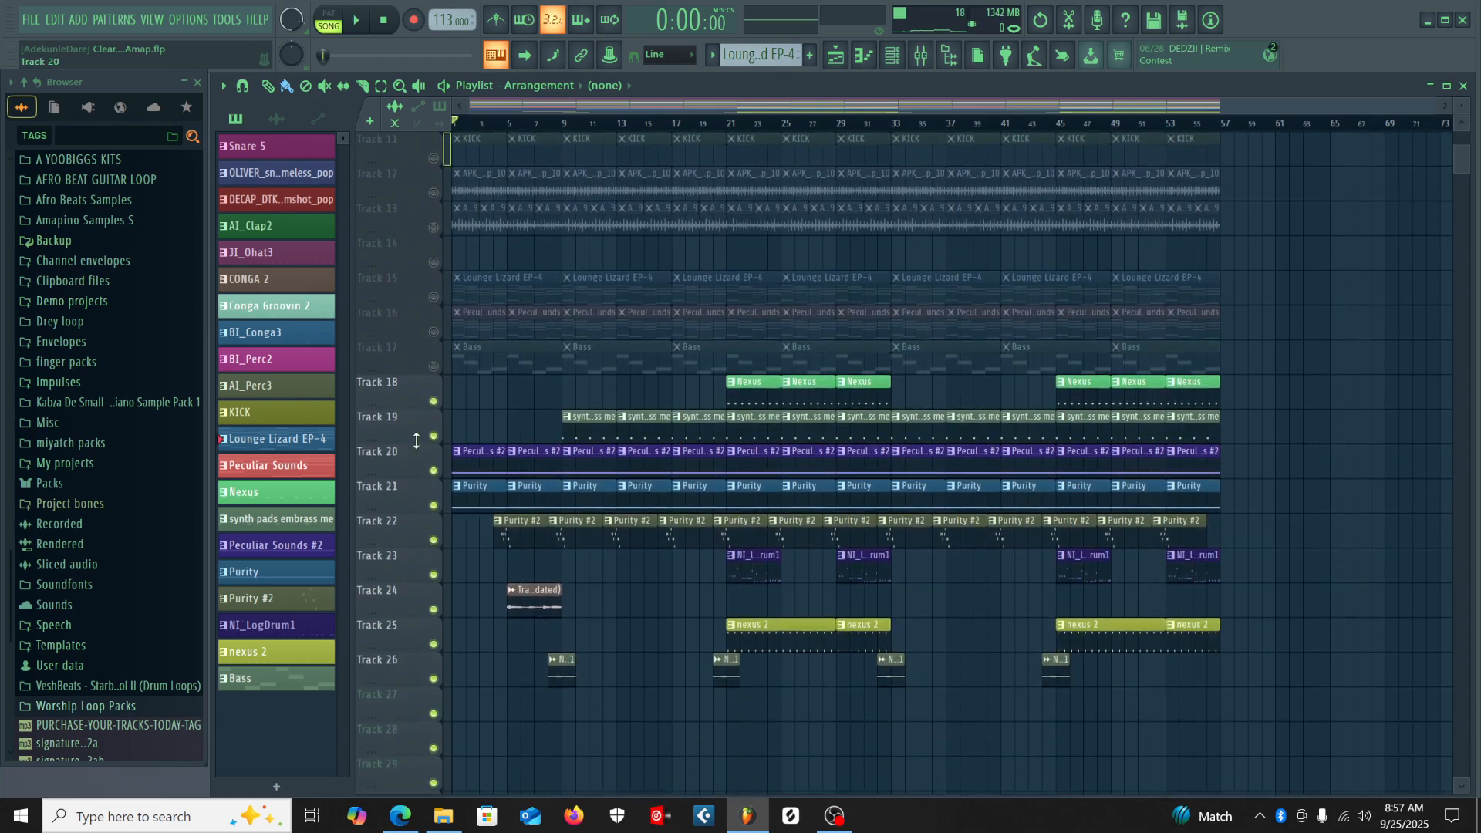
left_click(433, 401)
left_click(434, 436)
left_click(433, 471)
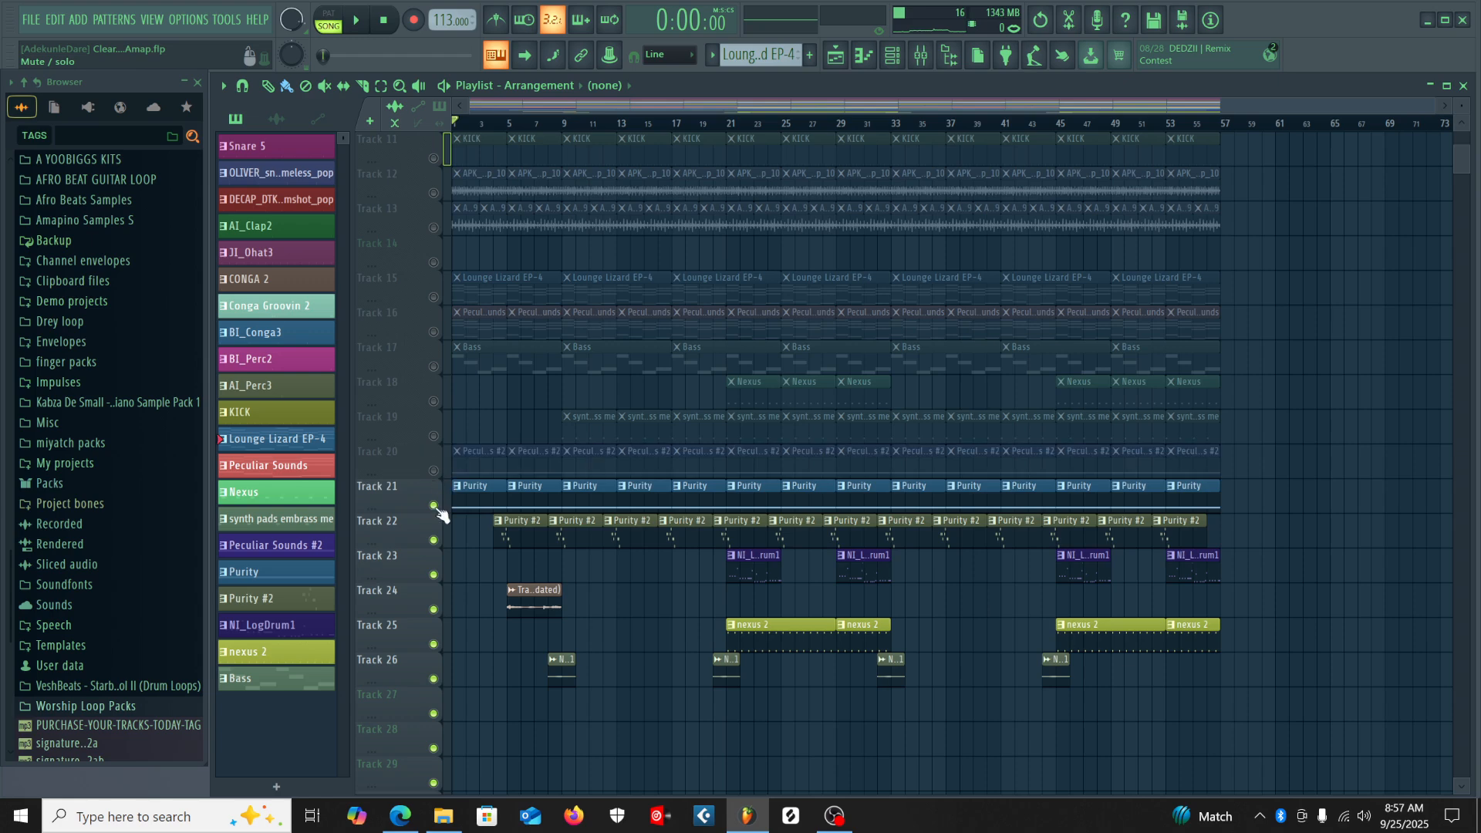
left_click(434, 505)
left_click(434, 540)
left_click(433, 575)
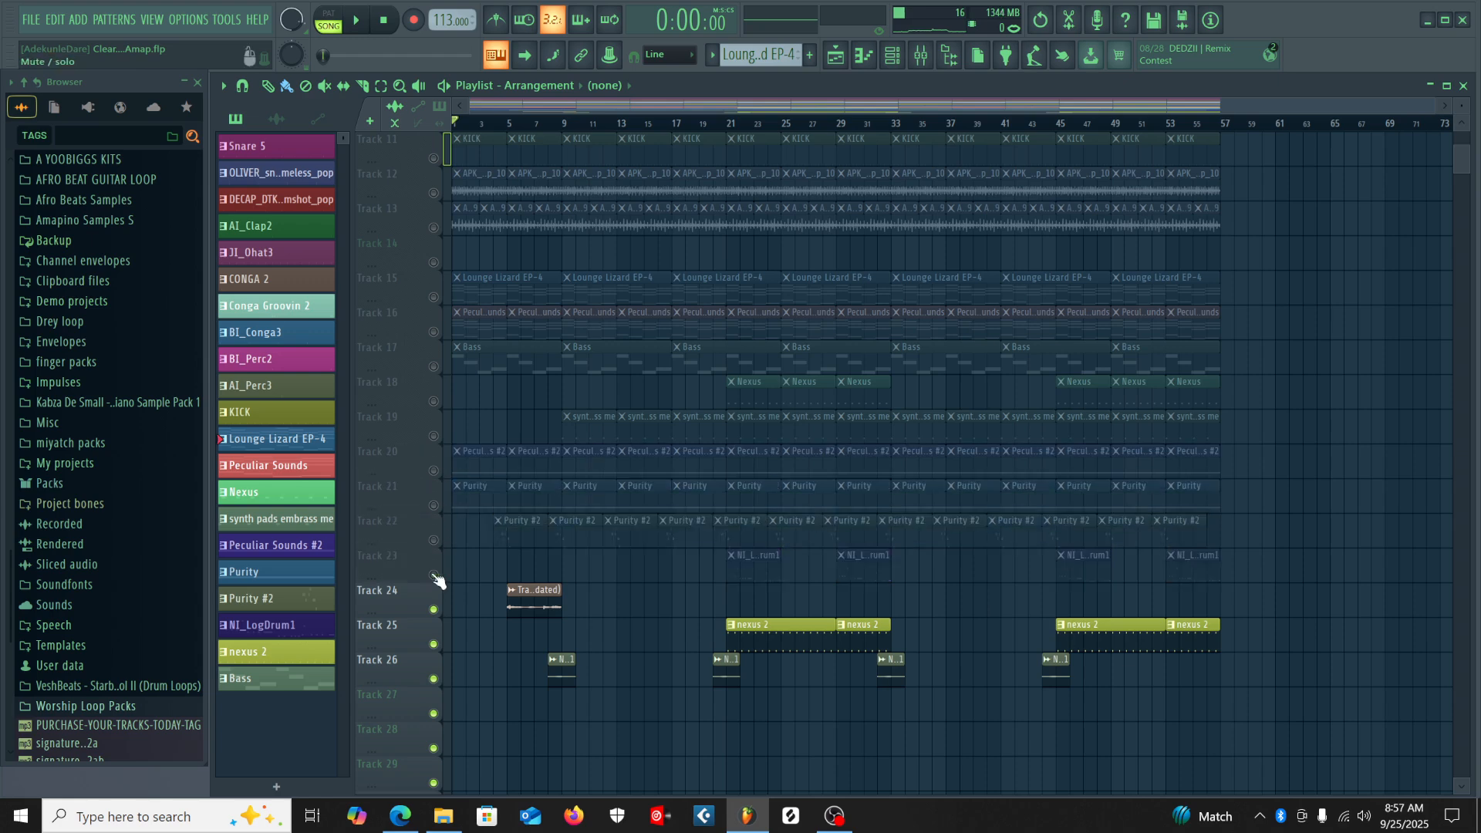
left_click(433, 609)
left_click(431, 644)
left_click(433, 679)
Unmute Track 1 with the song playing and show the Snare 5 pattern in the channel rack.
scroll(376, 501, "up", 5)
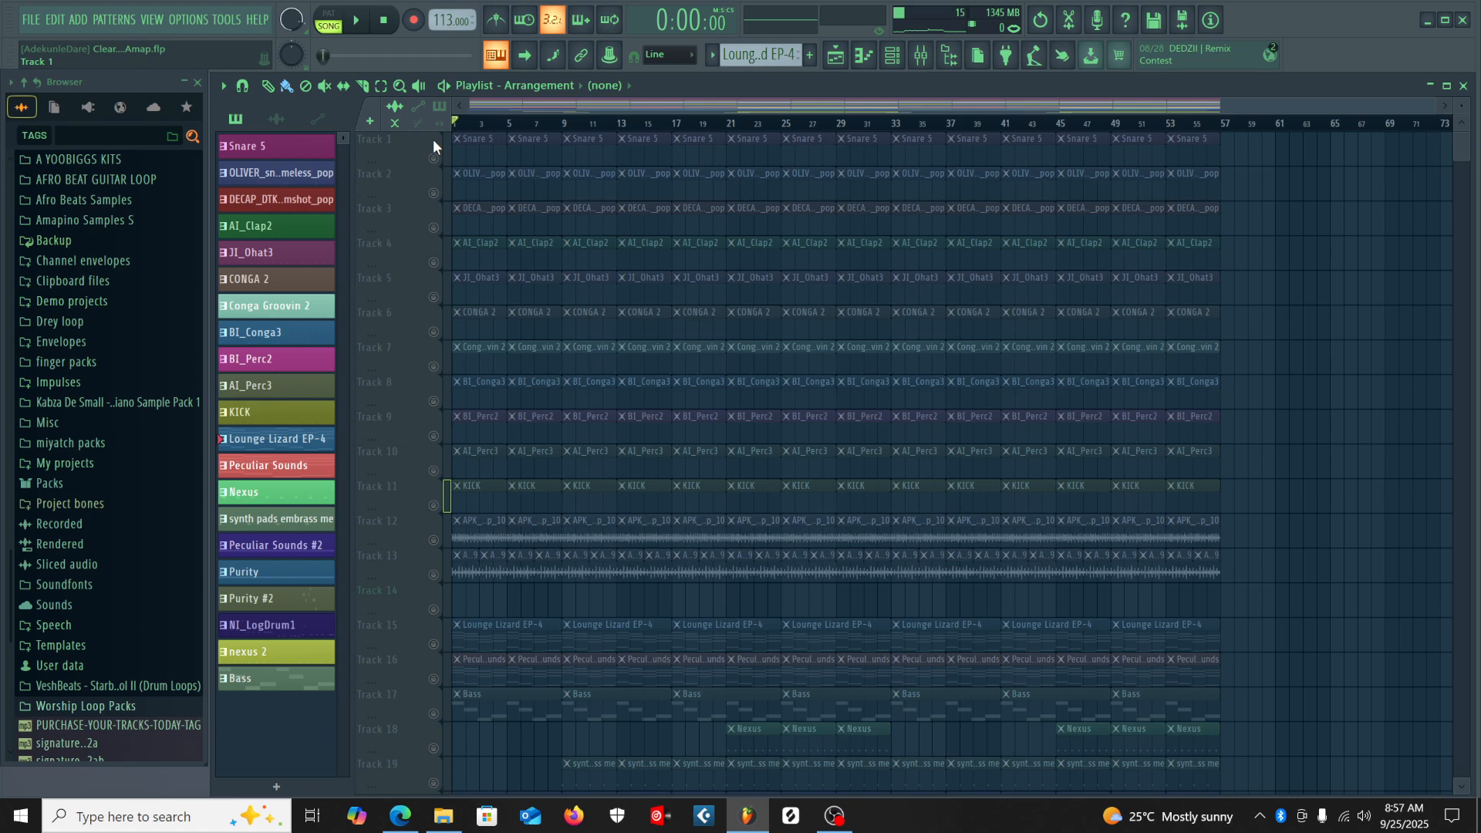
left_click(433, 158)
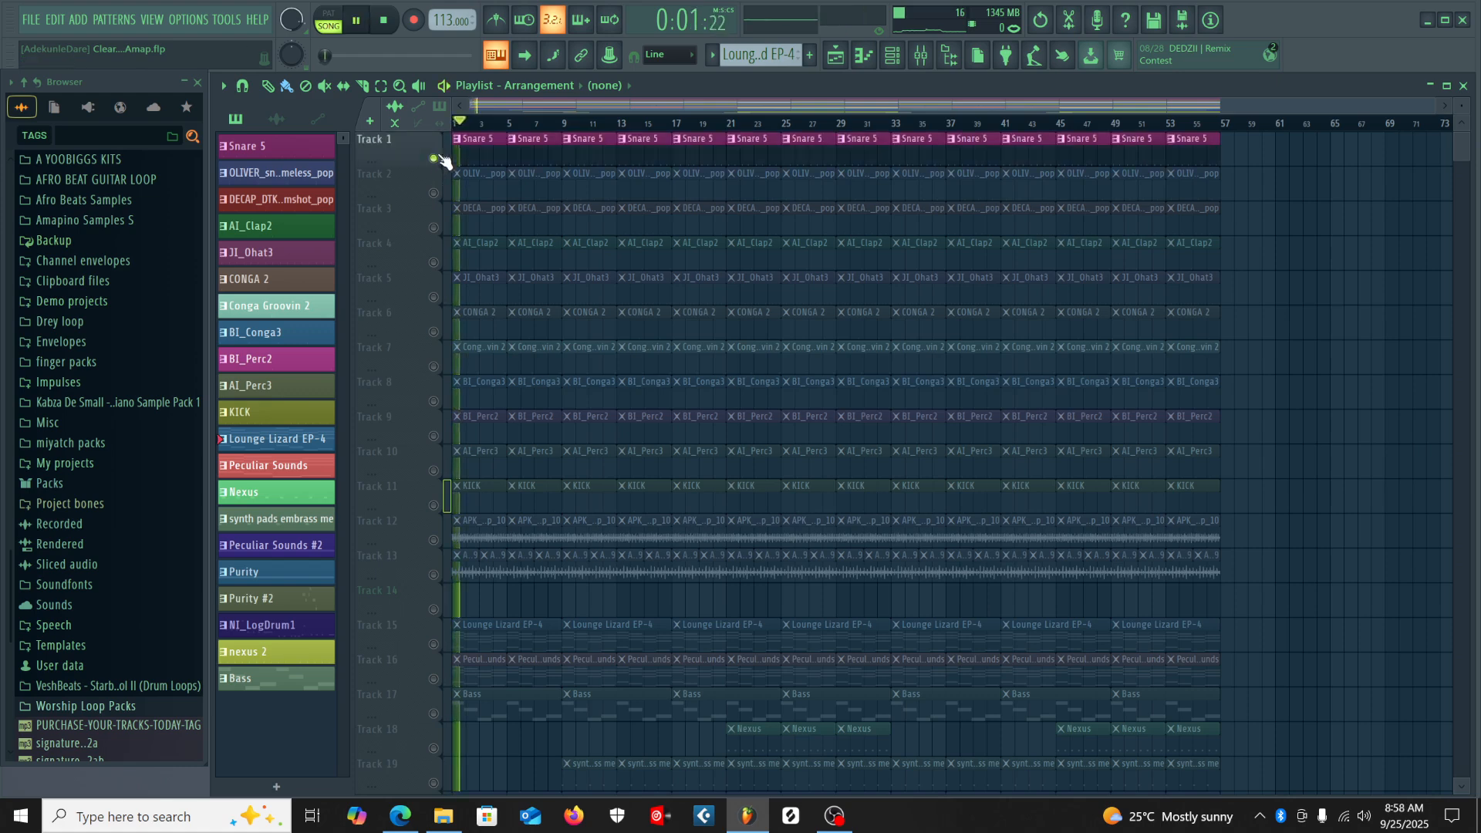
left_click(484, 147)
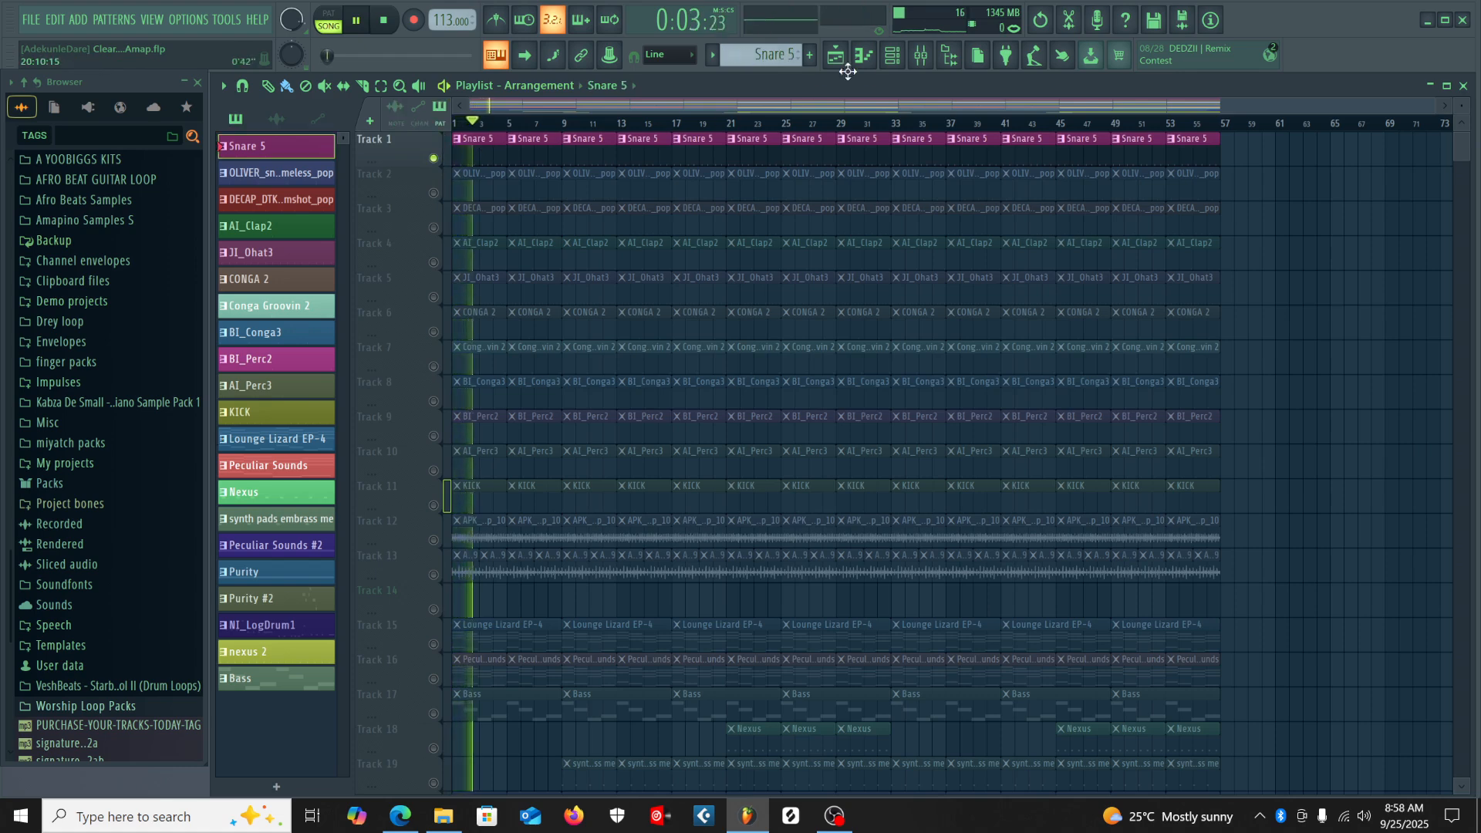
left_click(894, 61)
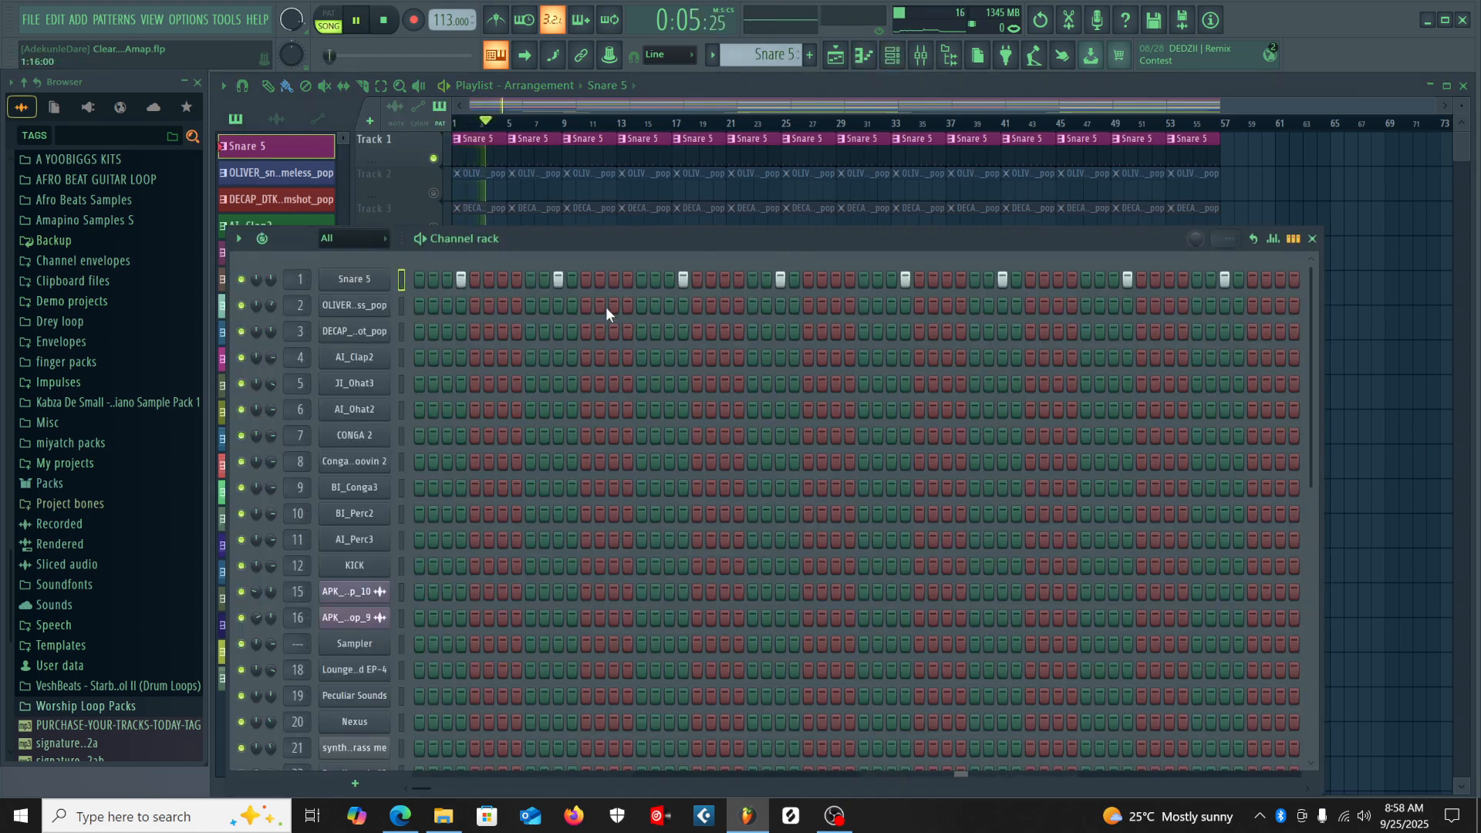
left_click_drag(697, 247, 765, 237)
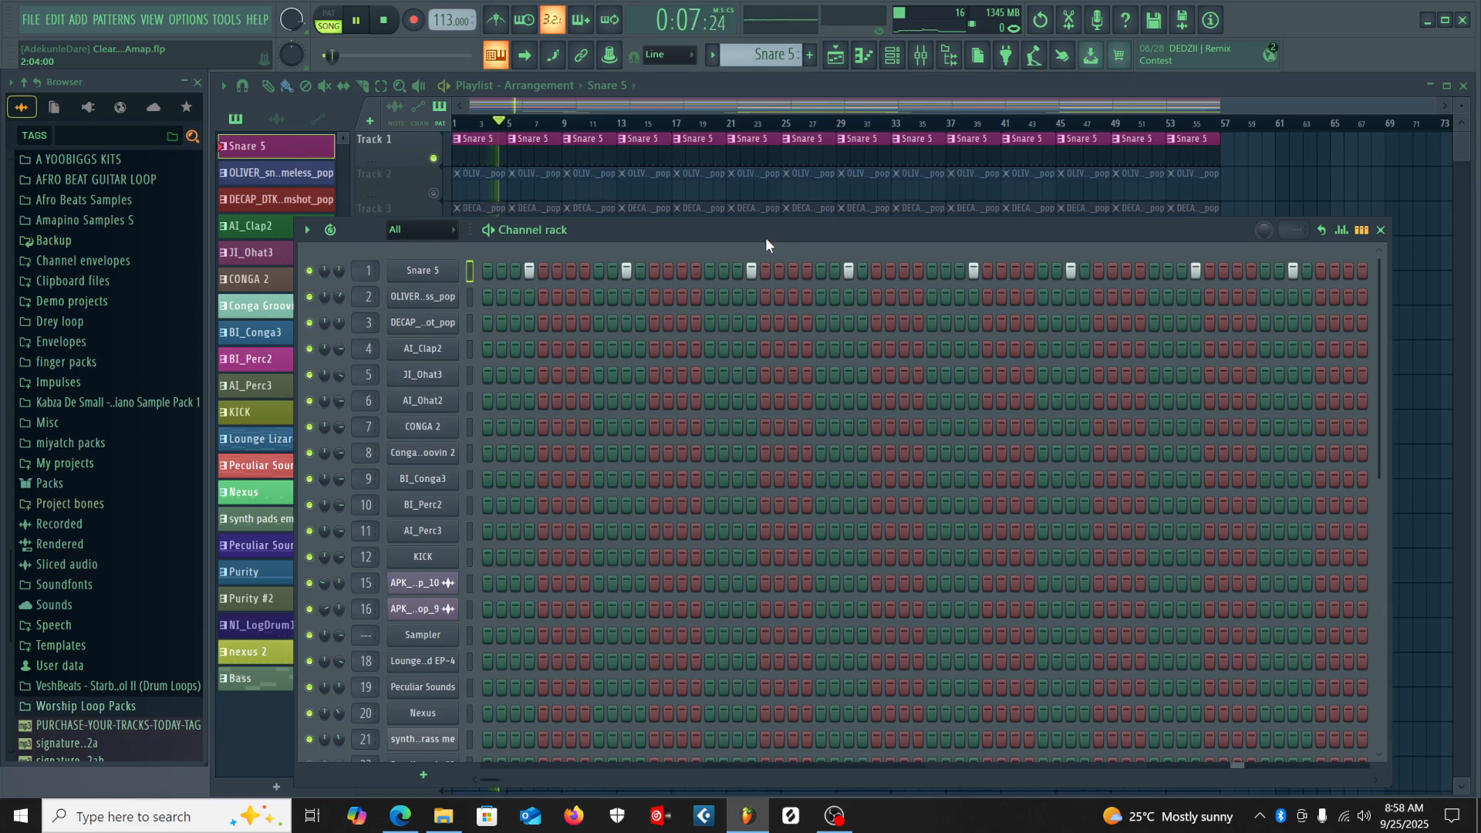
Unmute Track 2 and show the OLIVER_snare_timeless_pop pattern in the channel rack, placing the rack lower to uncover the next tracks.
left_click(435, 194)
left_click(482, 183)
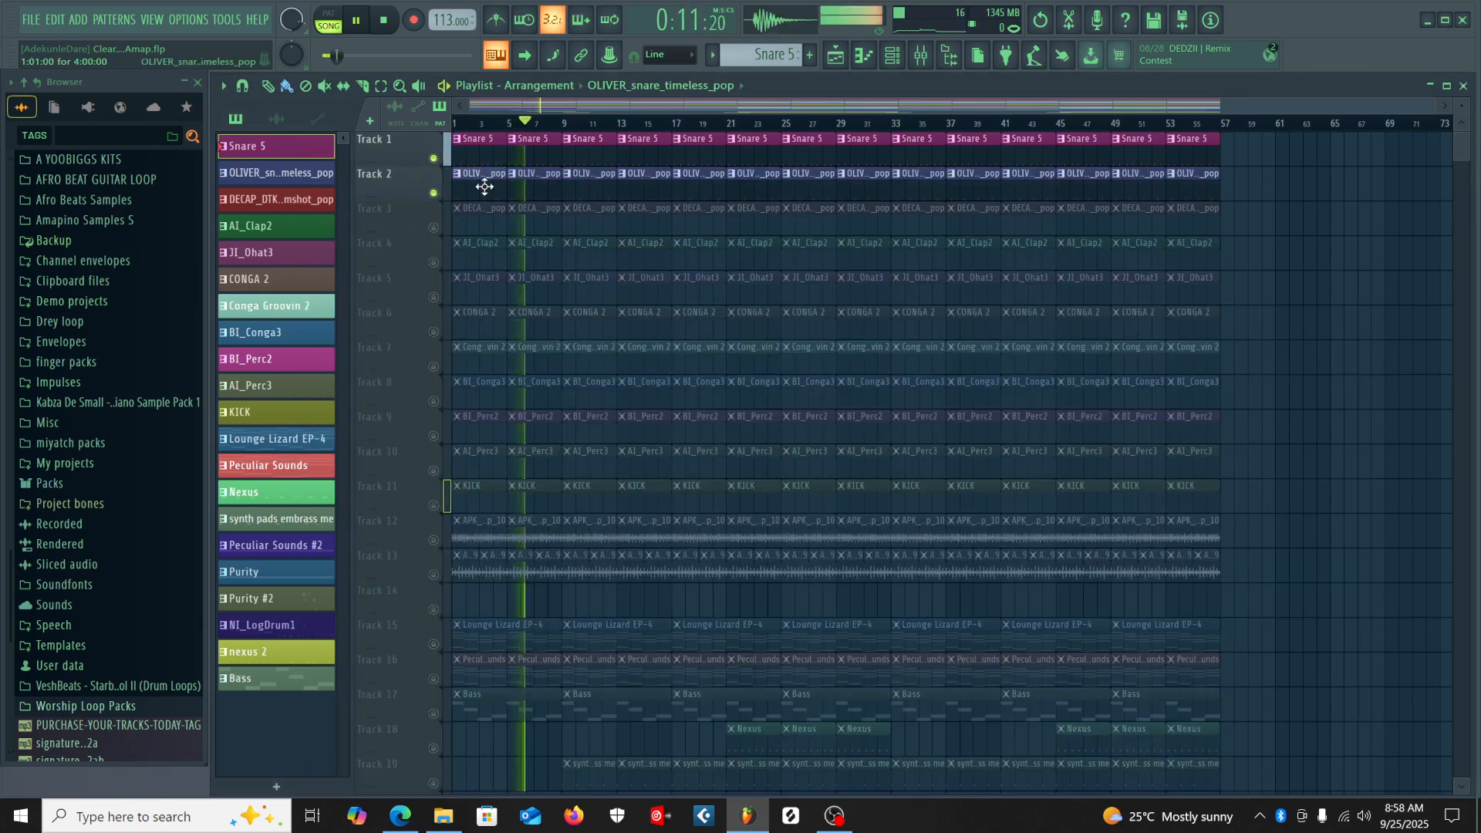
key("F6")
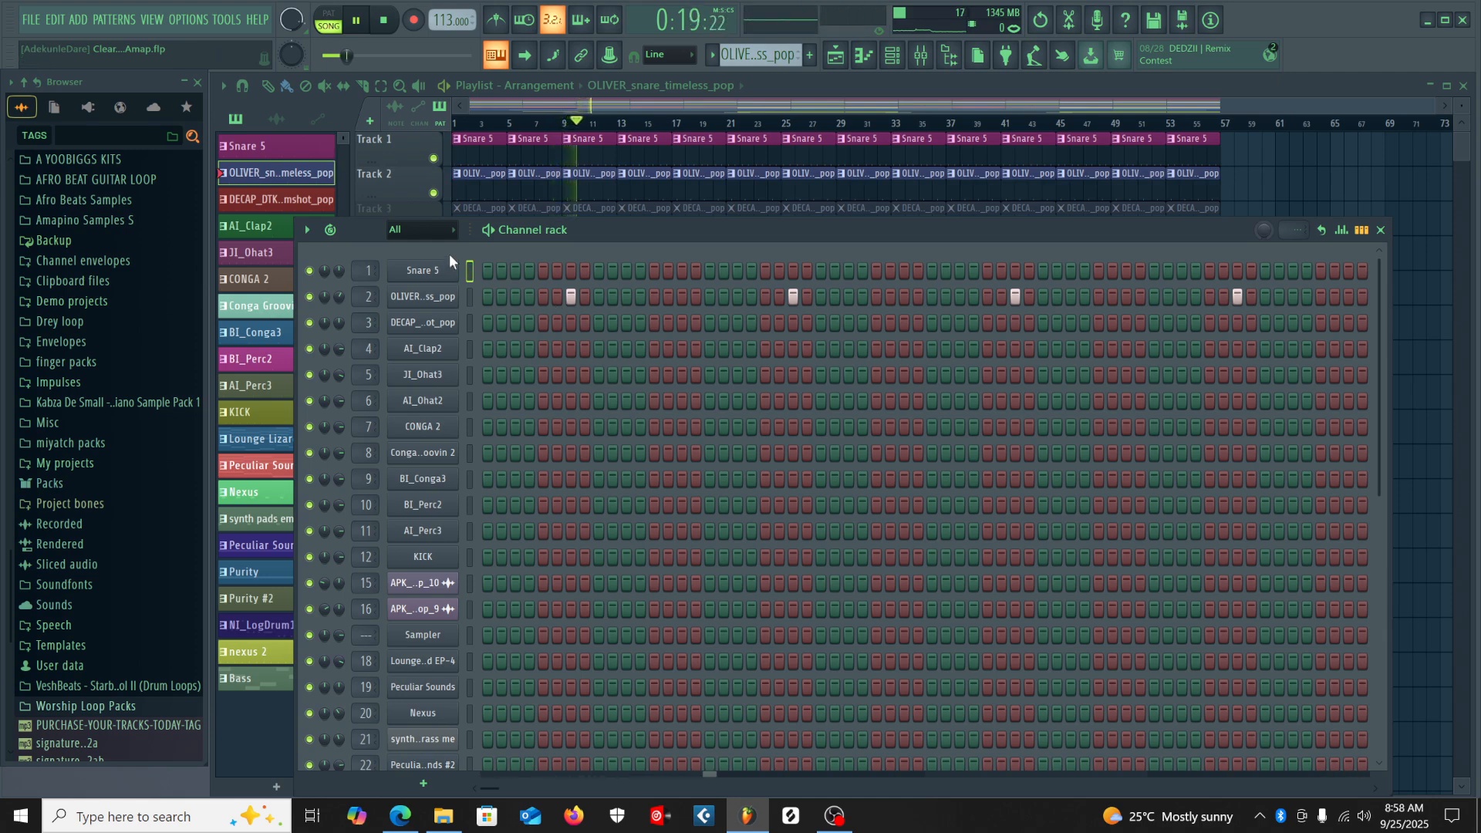
left_click_drag(613, 233, 614, 290)
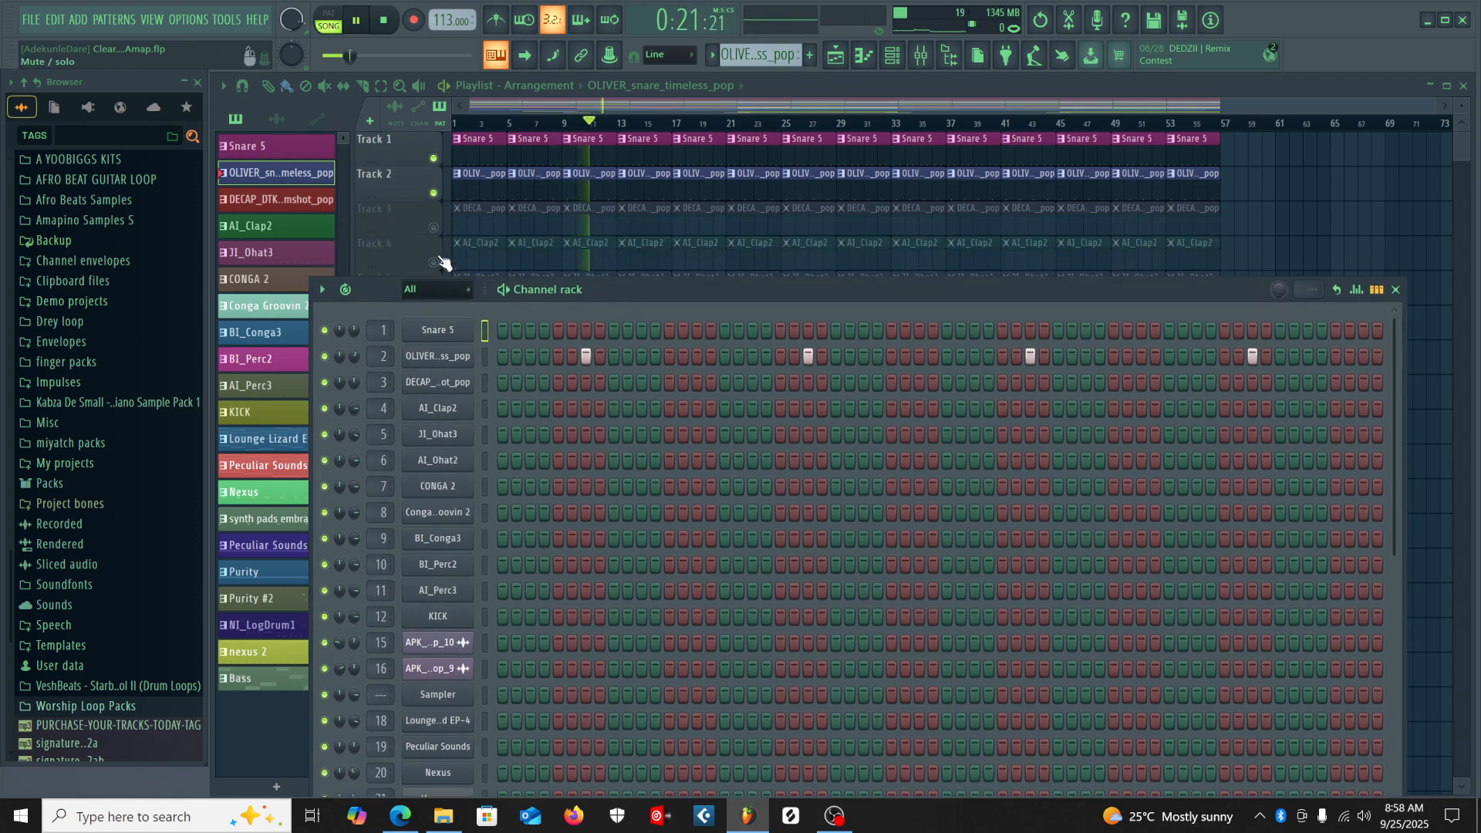
Unmute Track 3 and show the DECAP_DTKX_snare_glock_rimshot_pop pattern in the channel rack.
left_click(433, 229)
key("F6")
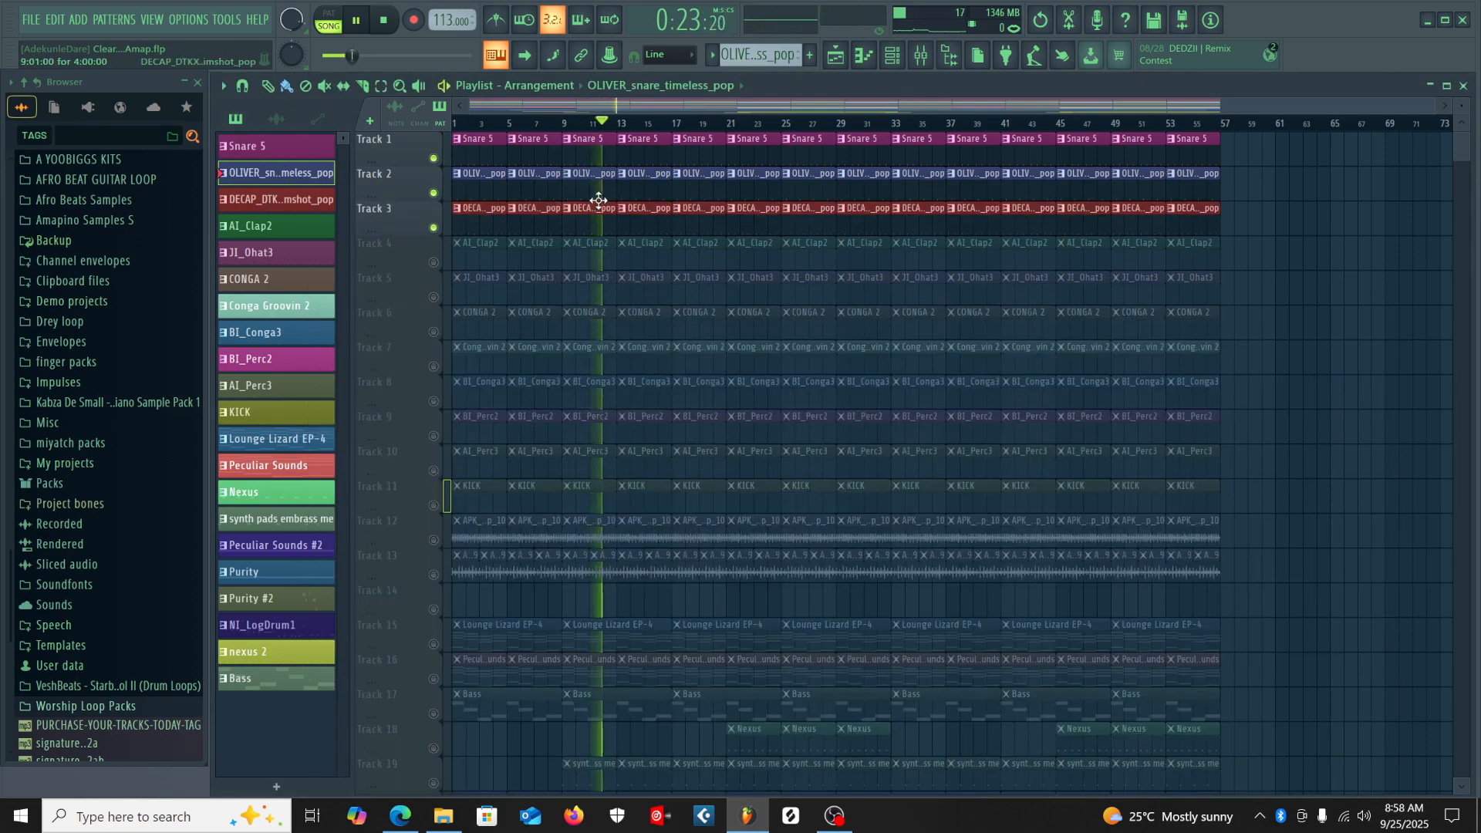
left_click(583, 228)
left_click(898, 61)
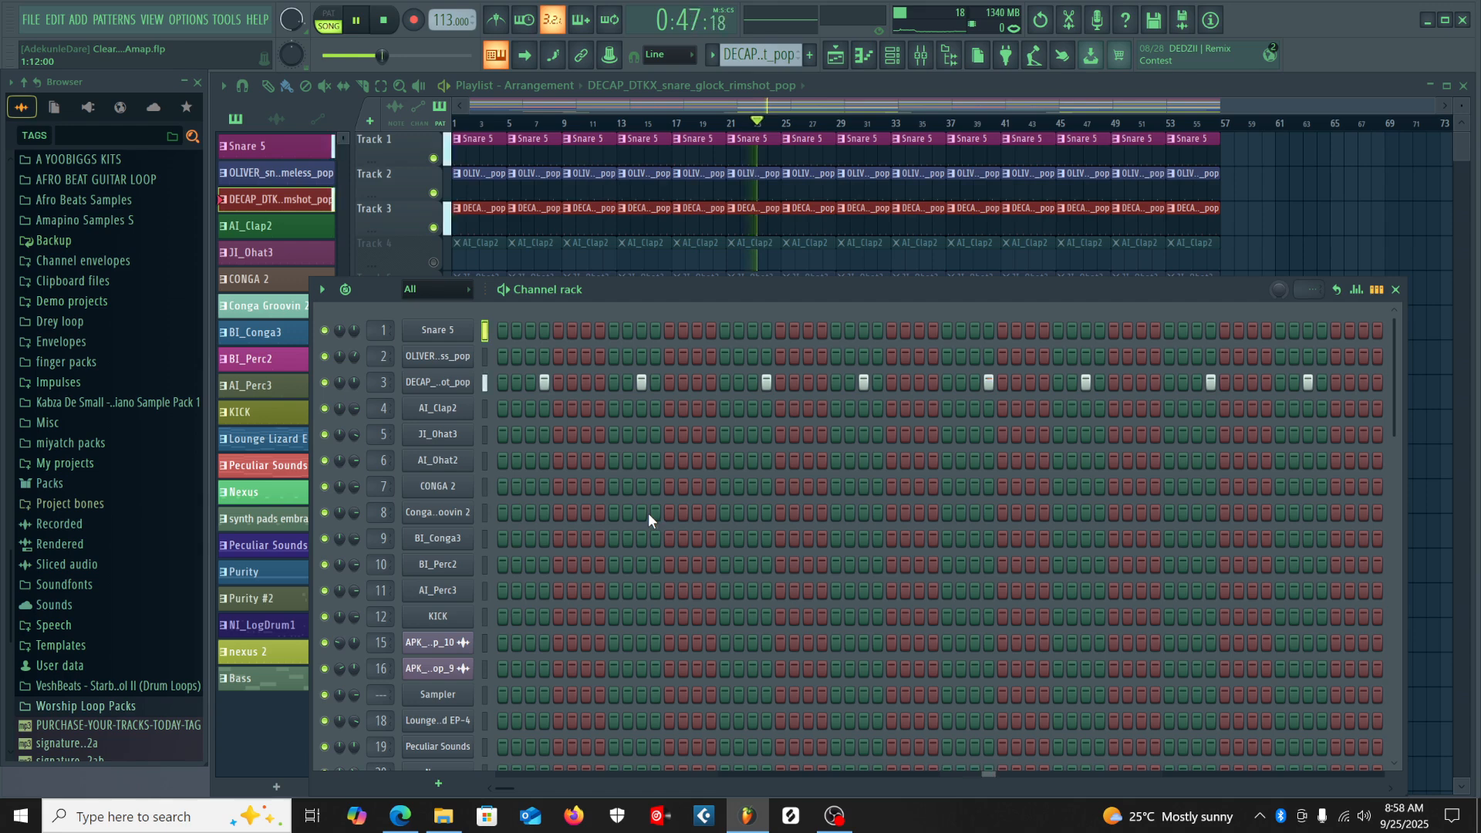
Unmute Track 4 and show the AI_Clap2 pattern in the channel rack, keeping Tracks 5 and 6 uncovered.
left_click(433, 262)
left_click(539, 255)
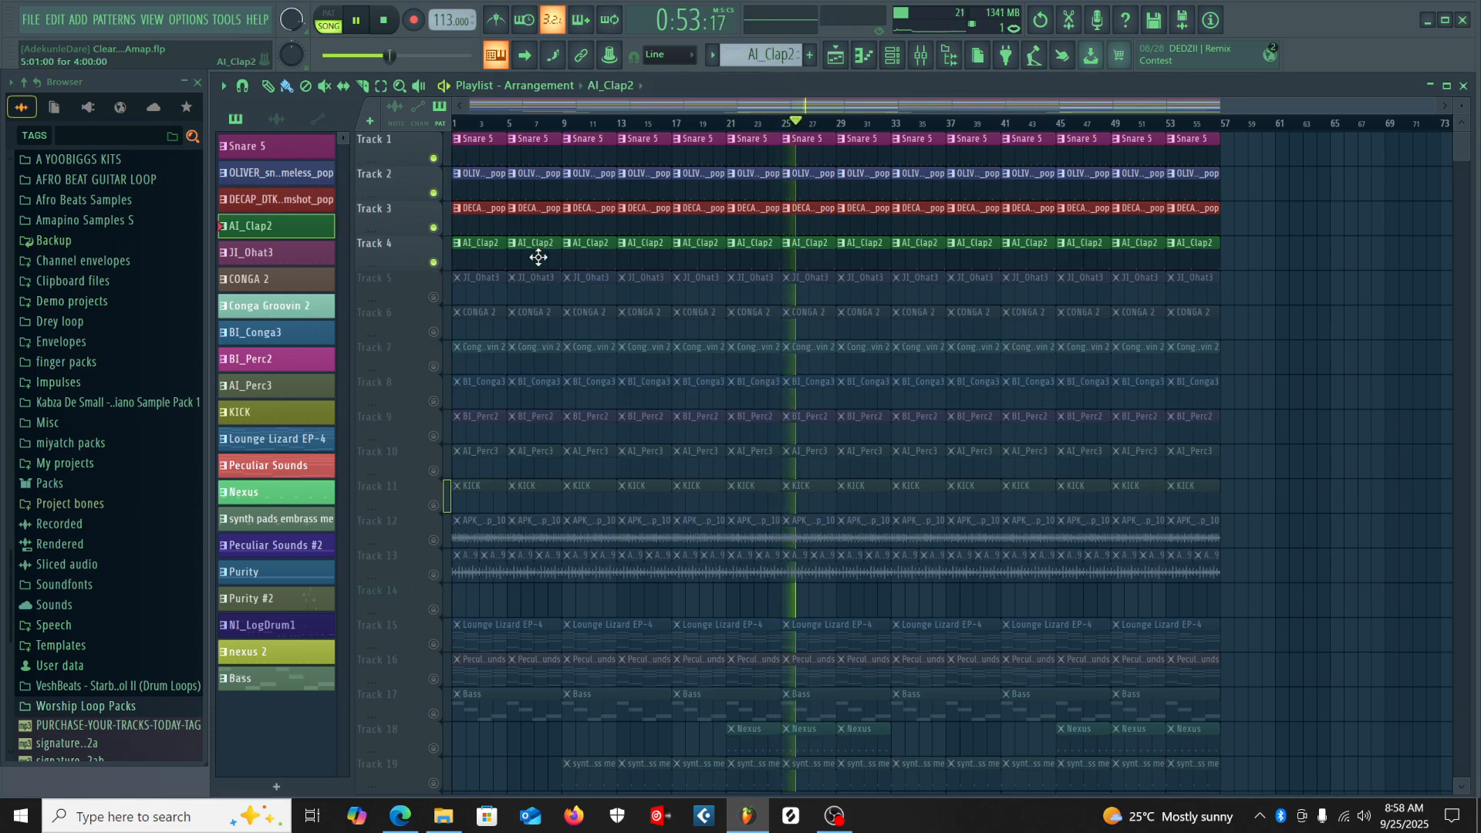
key("F6")
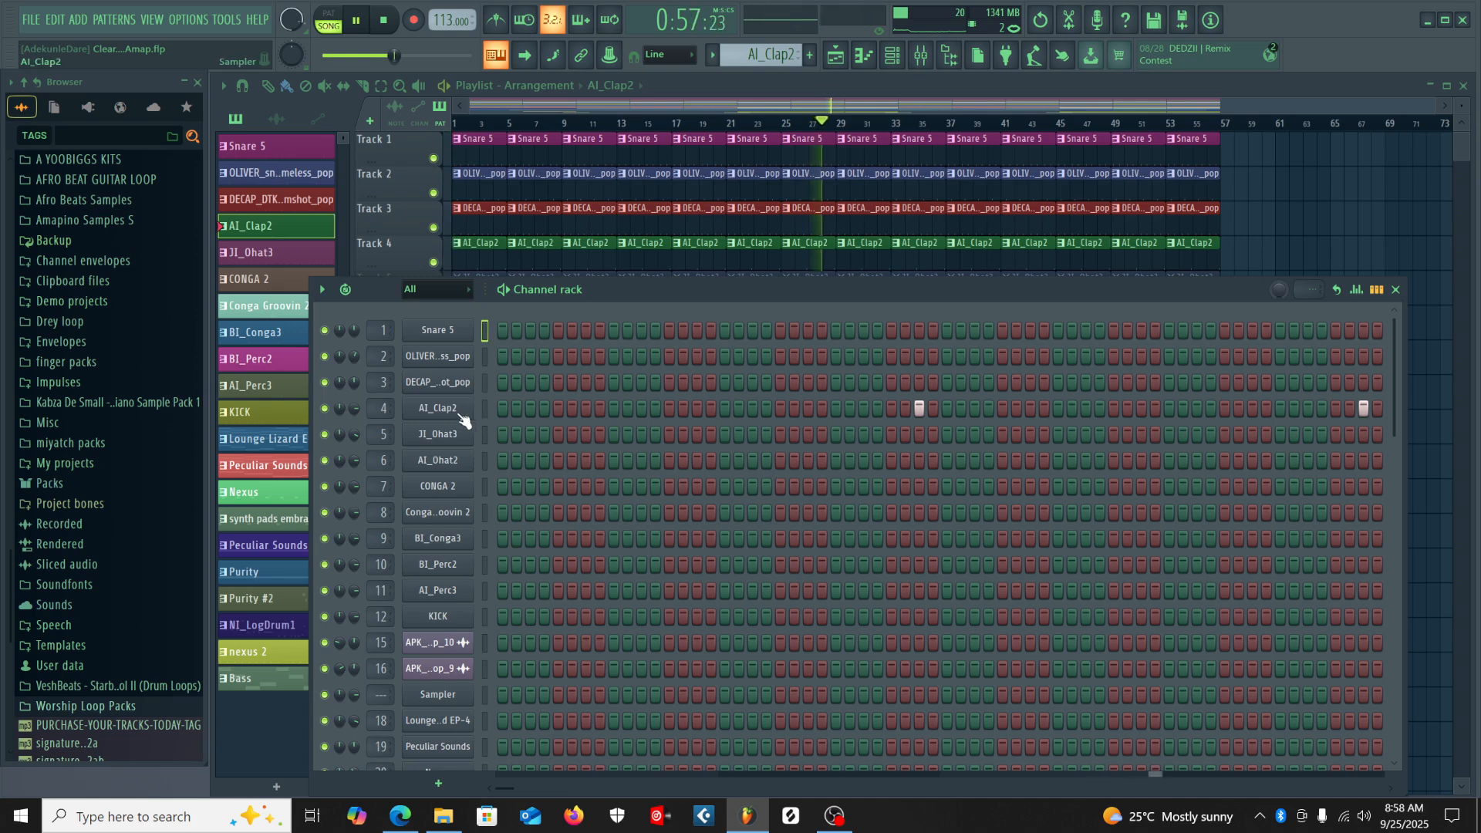
left_click_drag(632, 284, 631, 339)
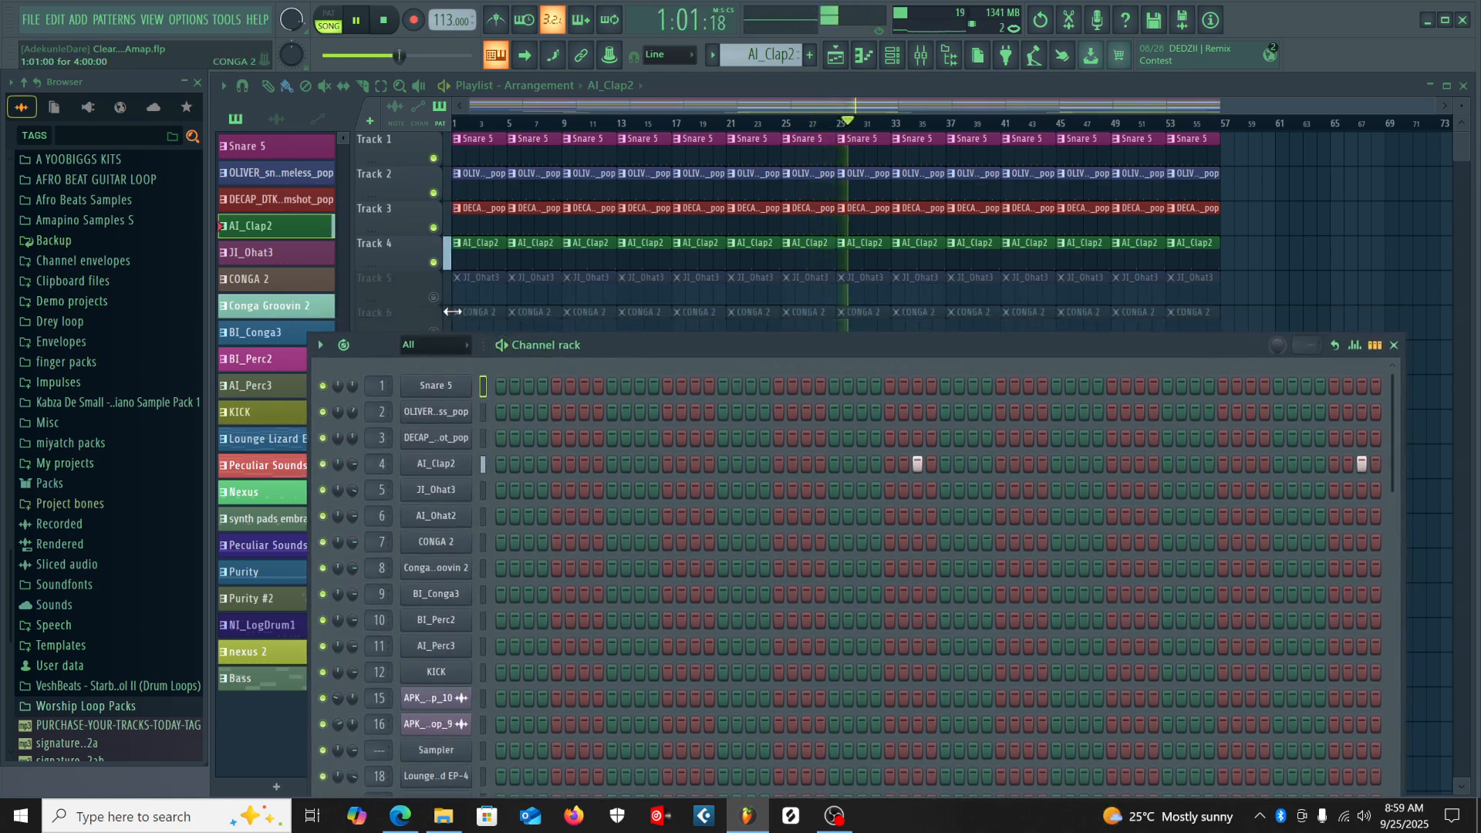
Unmute Track 5 and show the JI_Ohat3 pattern in the channel rack, keeping Tracks 6 and 7 uncovered.
left_click(434, 297)
key("F6")
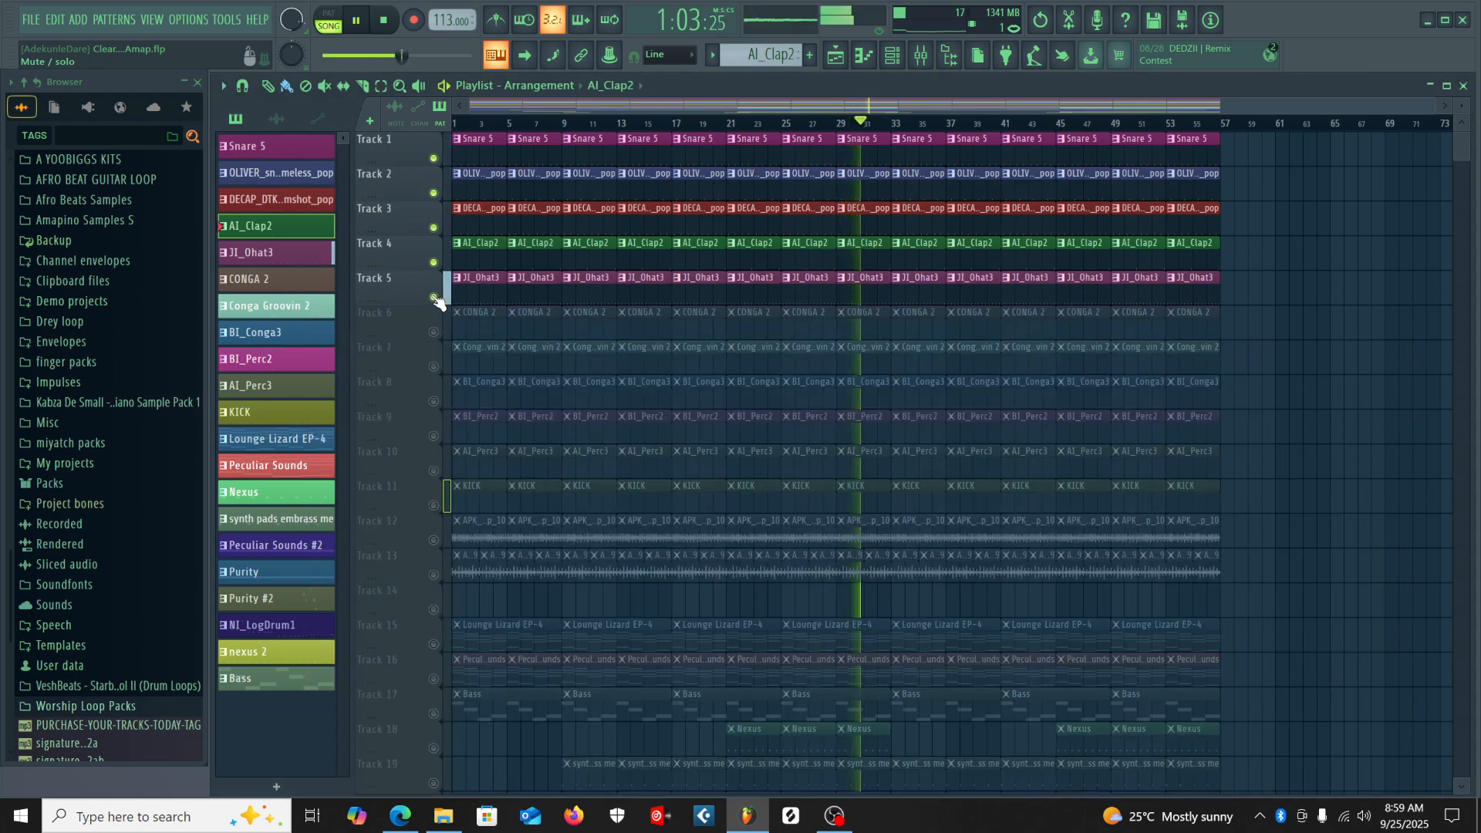
left_click(554, 292)
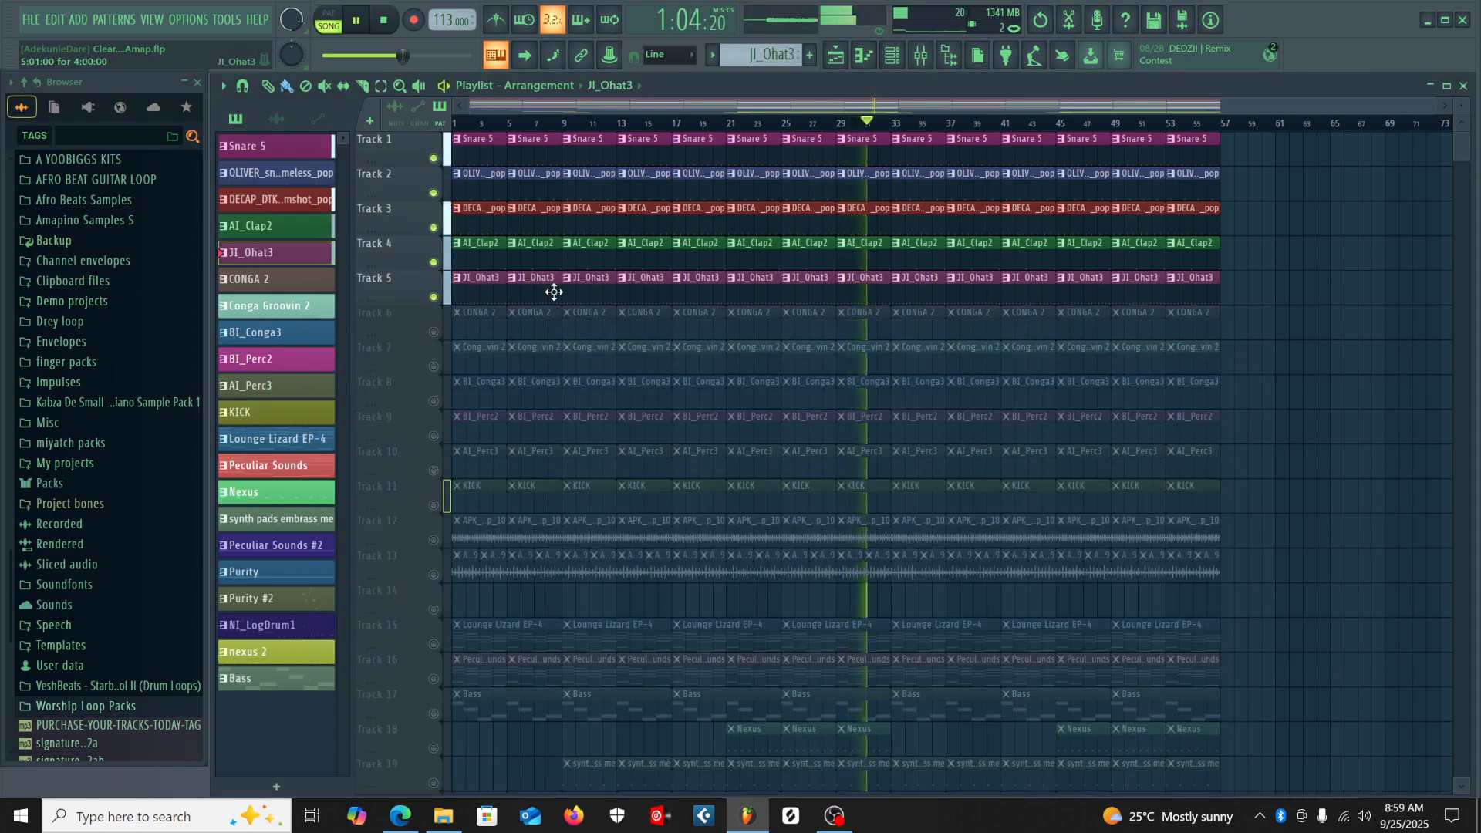
left_click(892, 65)
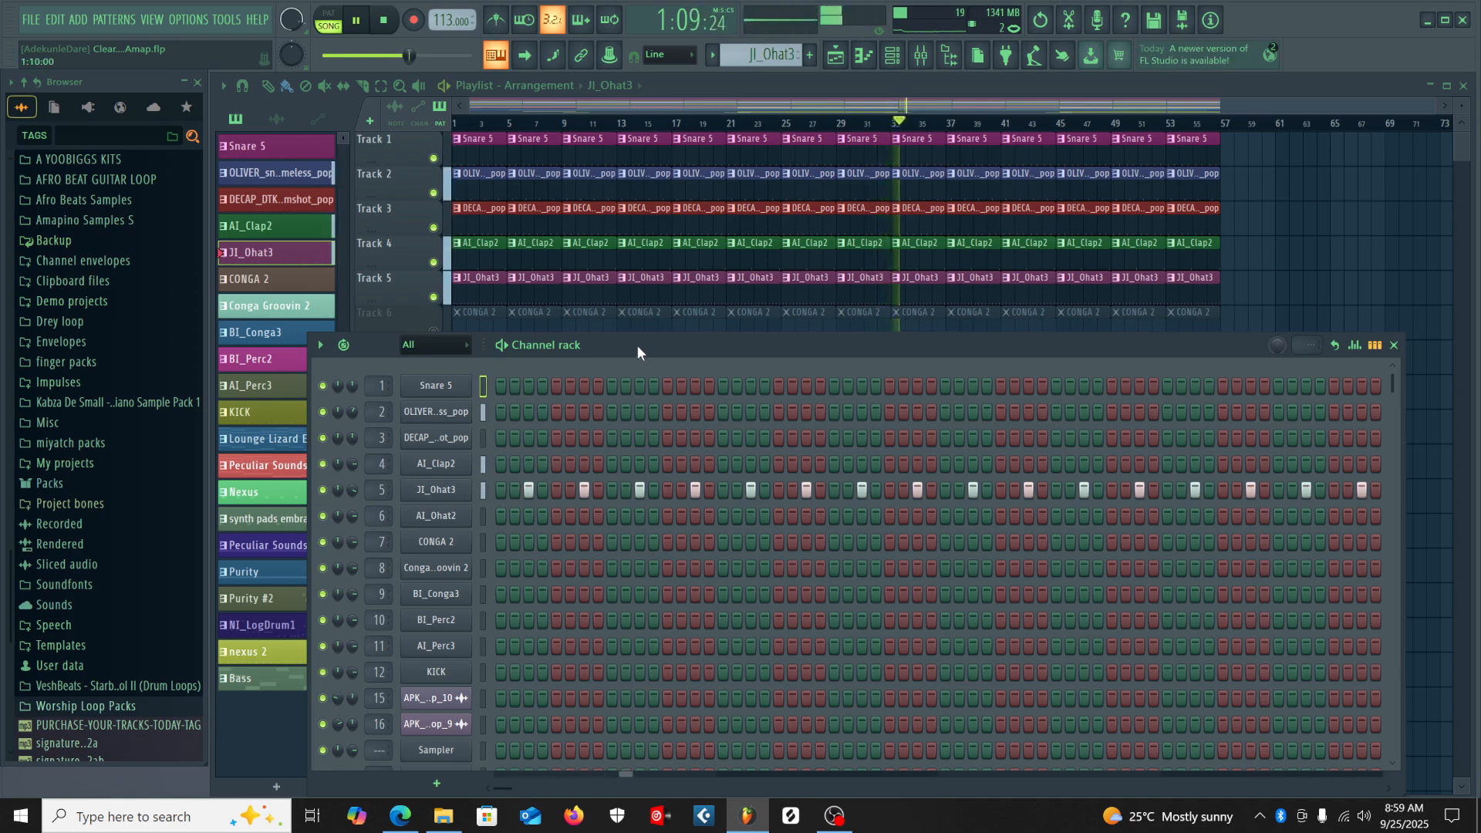
left_click_drag(638, 345, 632, 391)
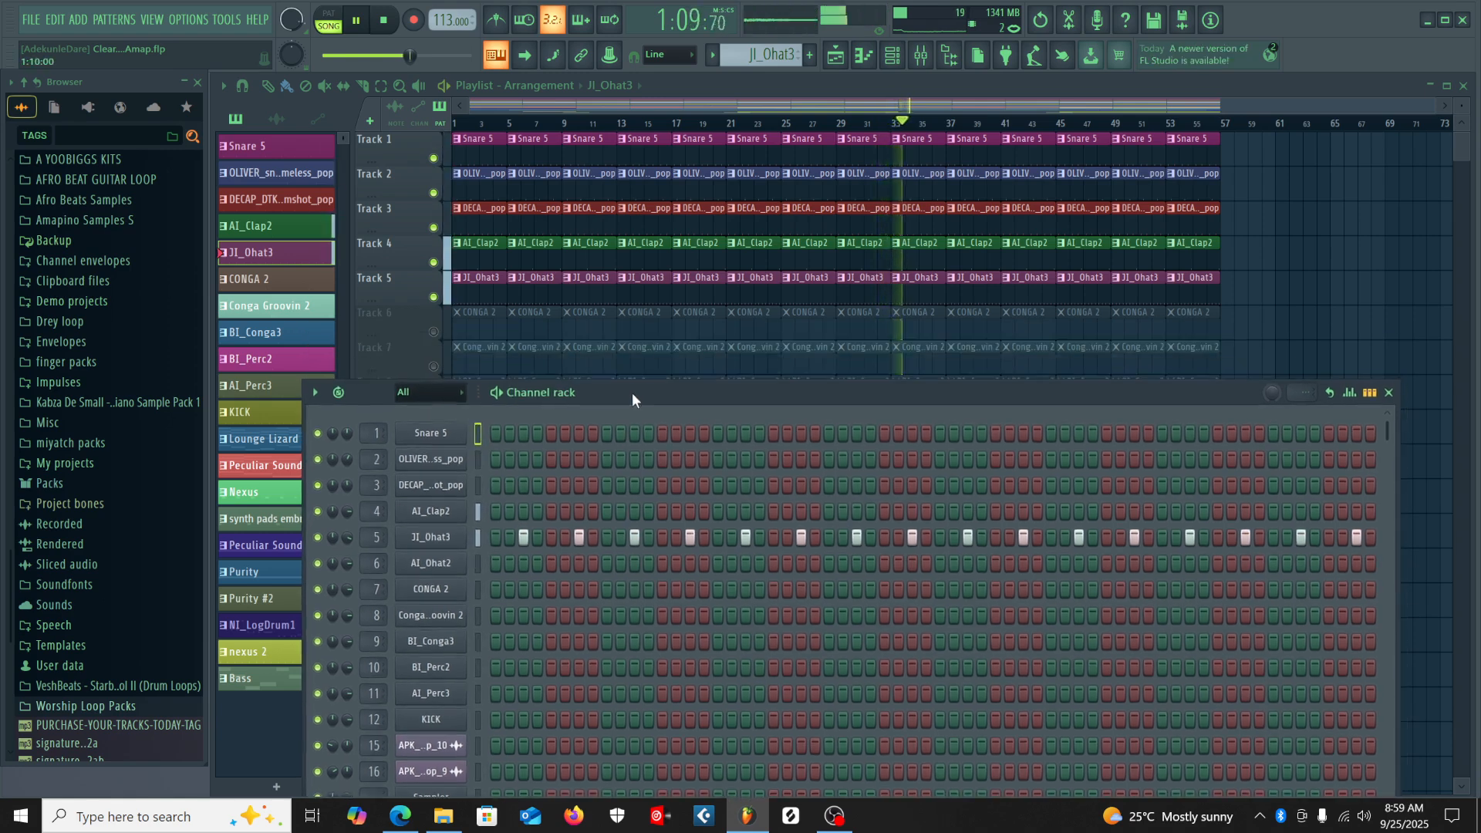
Unmute Track 6 and show the CONGA 2 pattern in the channel rack instead of the piano roll, keeping Tracks 7 and 8 uncovered.
left_click(434, 331)
left_click(471, 324)
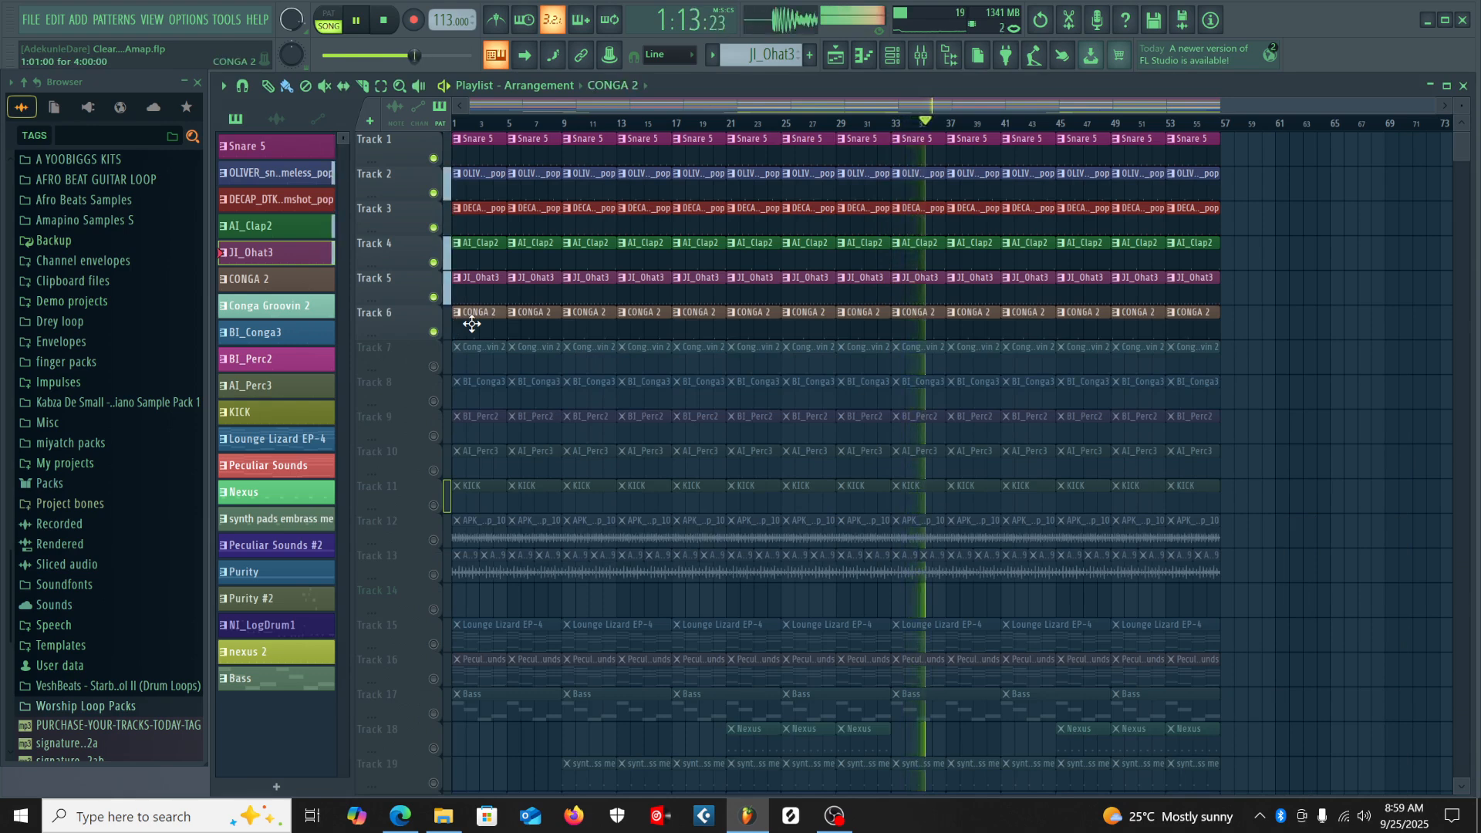
double_click(471, 324)
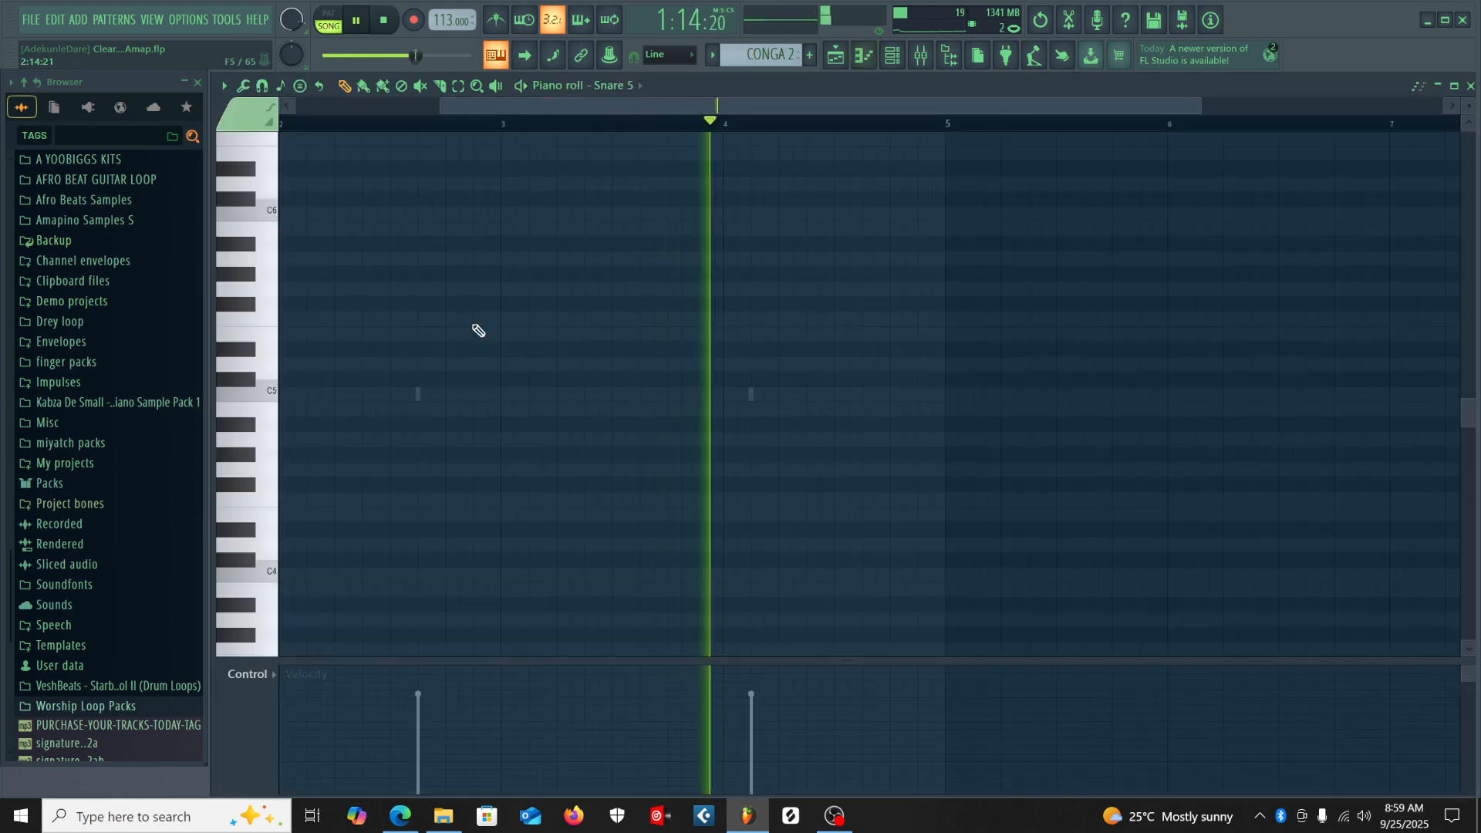
left_click(1464, 86)
left_click(892, 54)
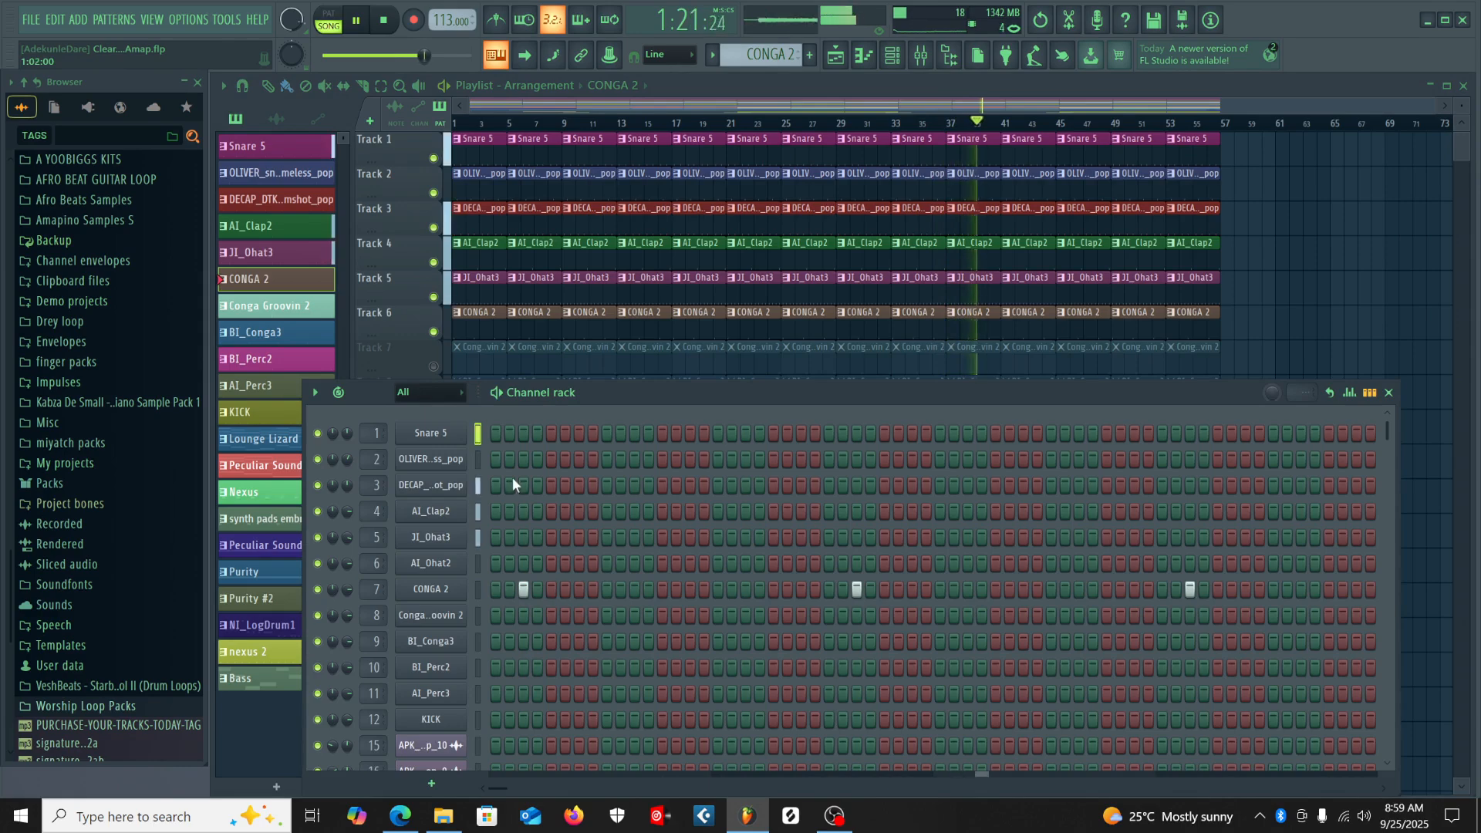
left_click_drag(639, 415, 645, 420)
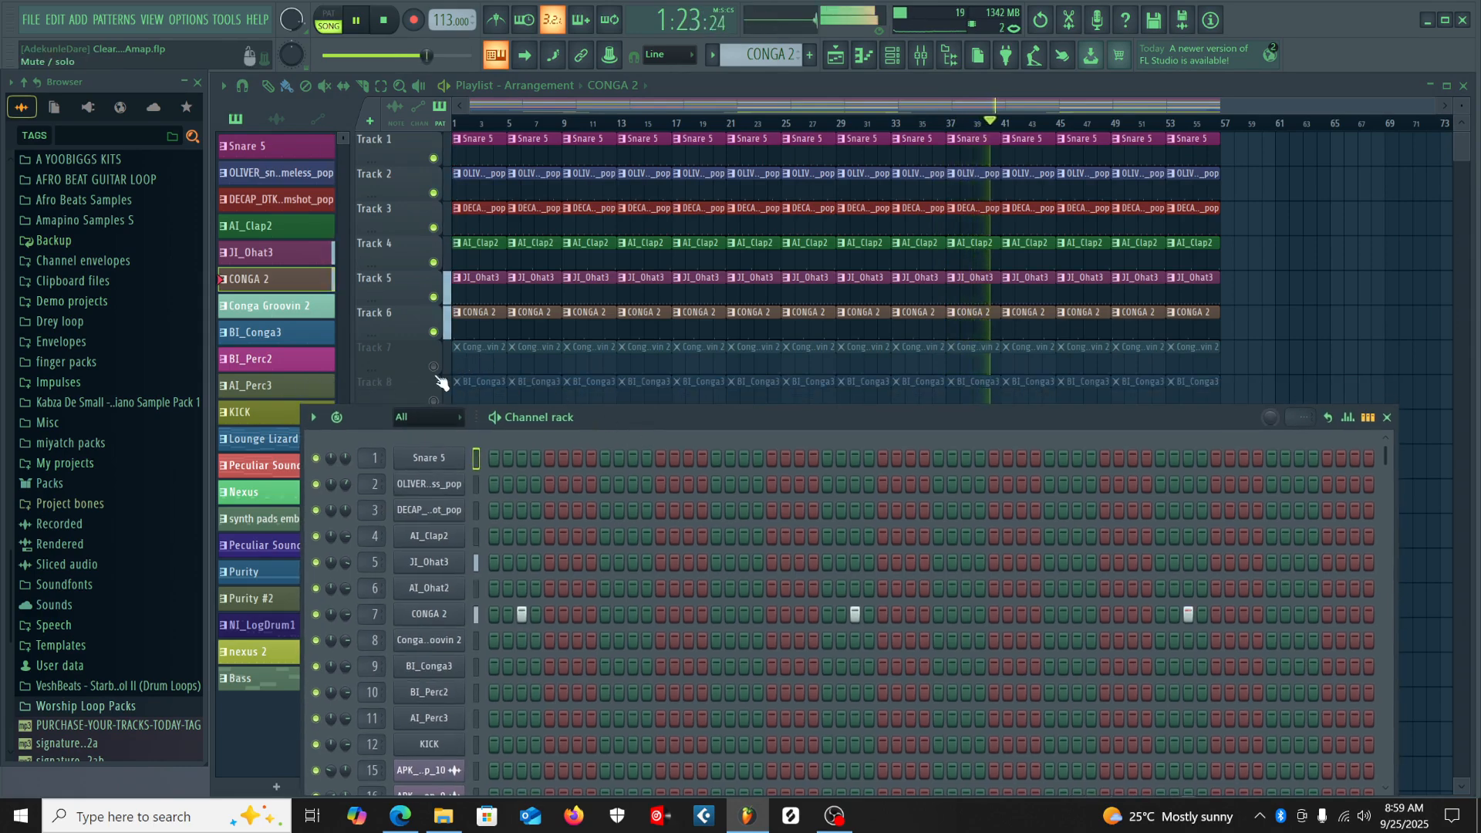
Unmute Track 7 and show the Conga Groovin 2 pattern in the channel rack, keeping Track 8 uncovered.
left_click(434, 368)
left_click(526, 362)
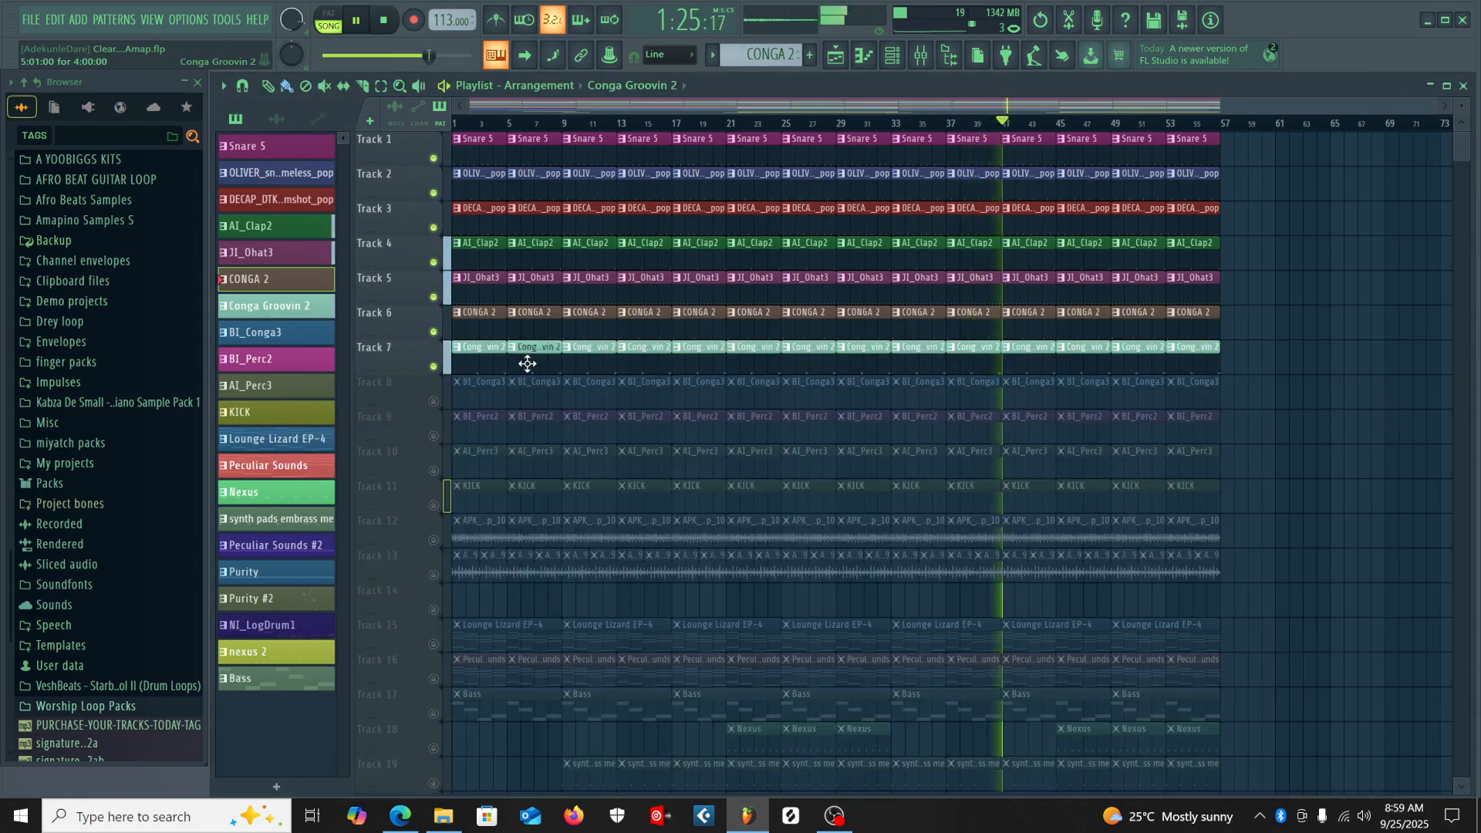
left_click(892, 55)
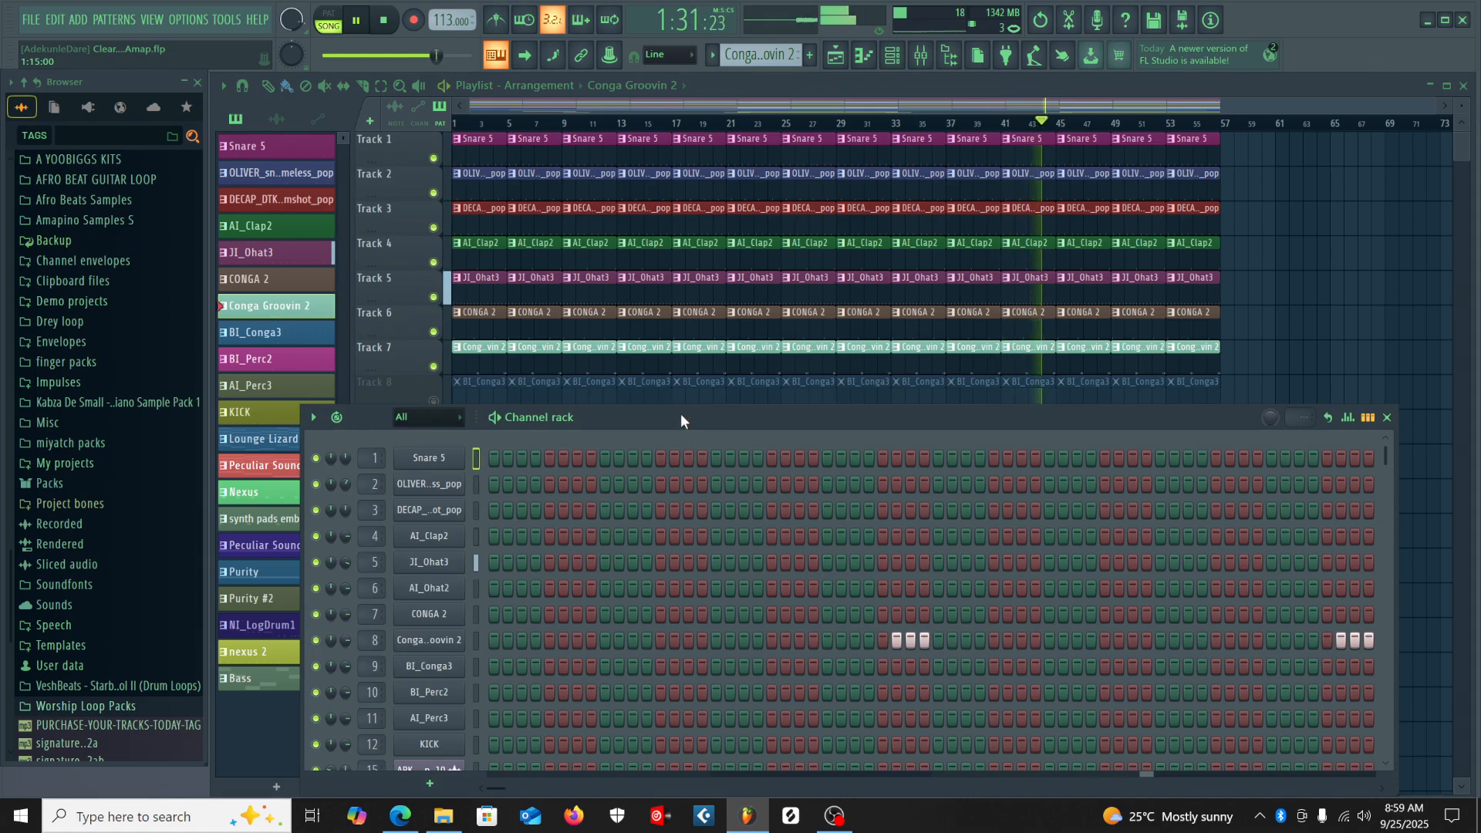
left_click_drag(679, 415, 683, 437)
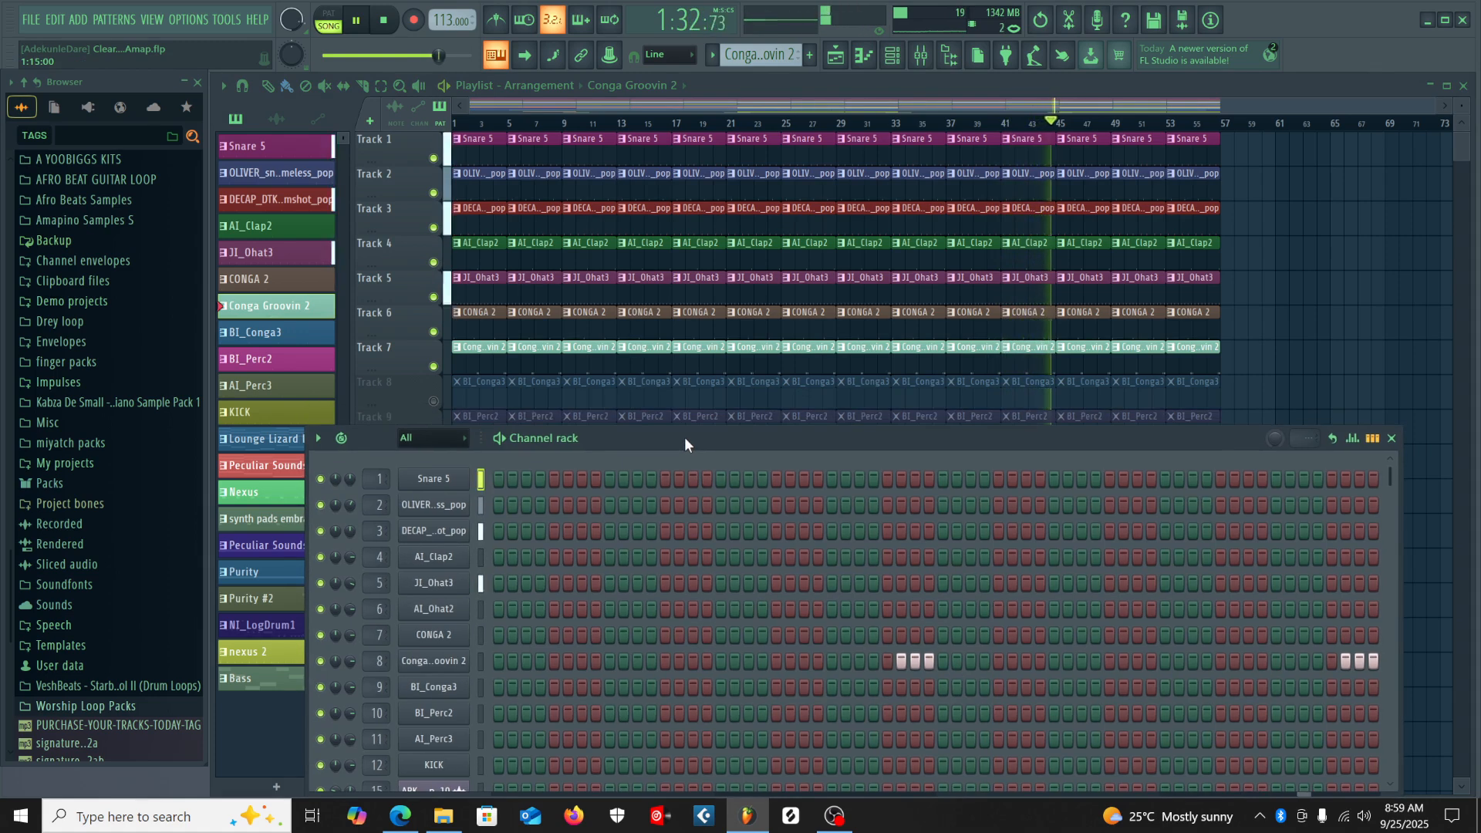
Unmute Track 8 and show the BI_Conga3 pattern in the channel rack, keeping Track 9 uncovered.
left_click(433, 401)
left_click(594, 403)
left_click(893, 54)
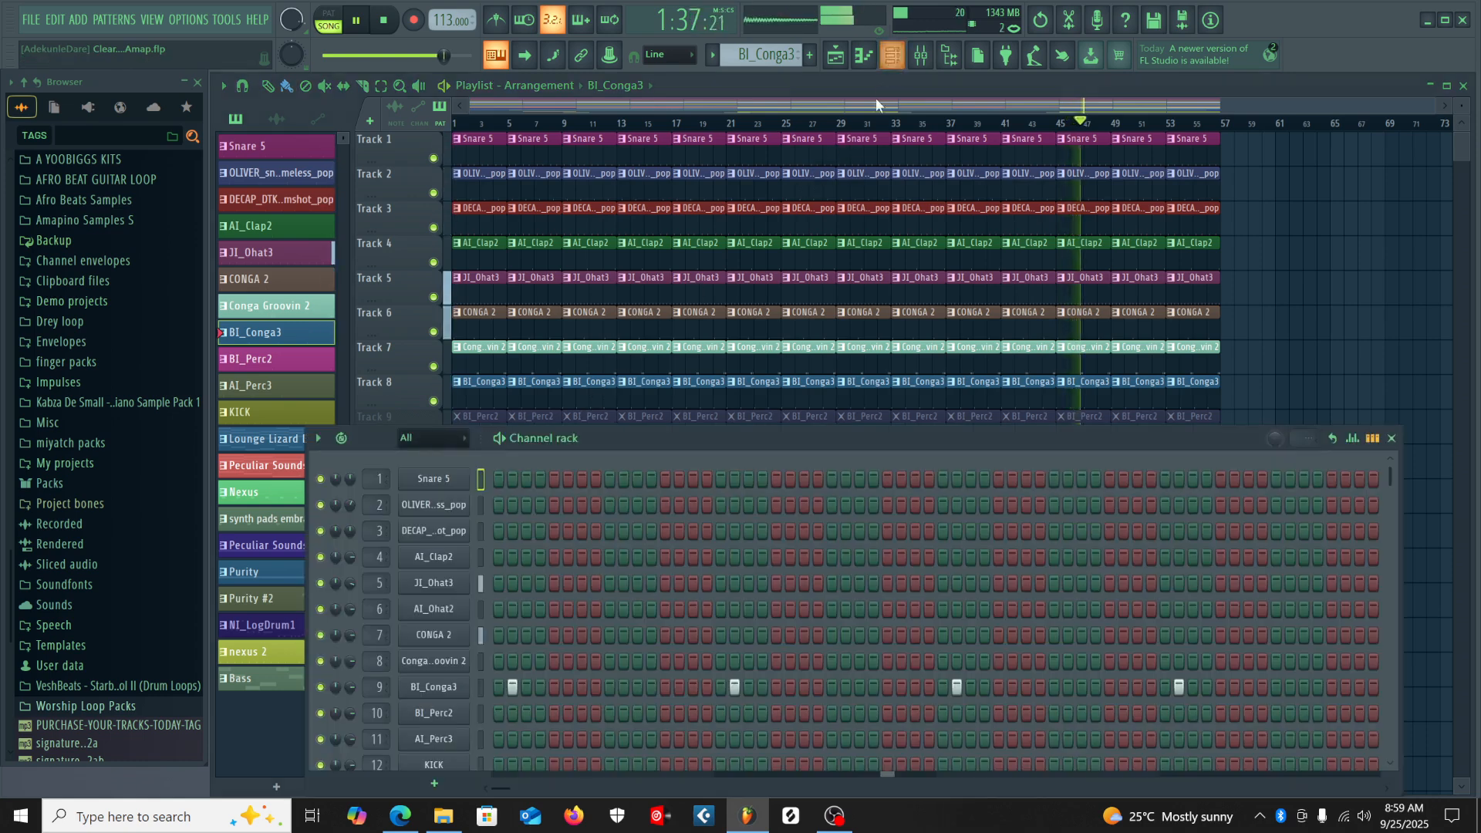
left_click_drag(748, 438, 756, 407)
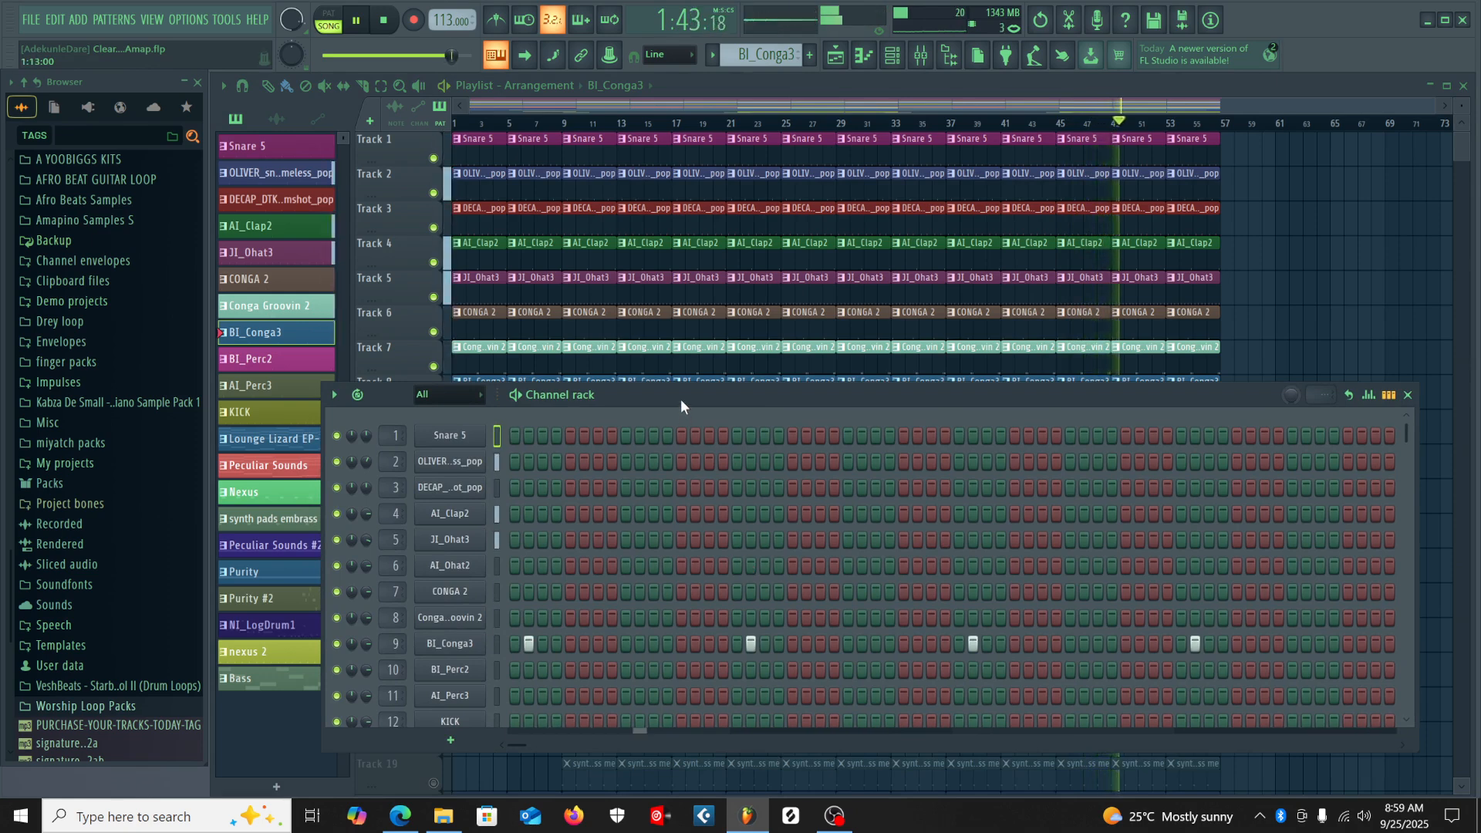
left_click_drag(681, 400, 657, 461)
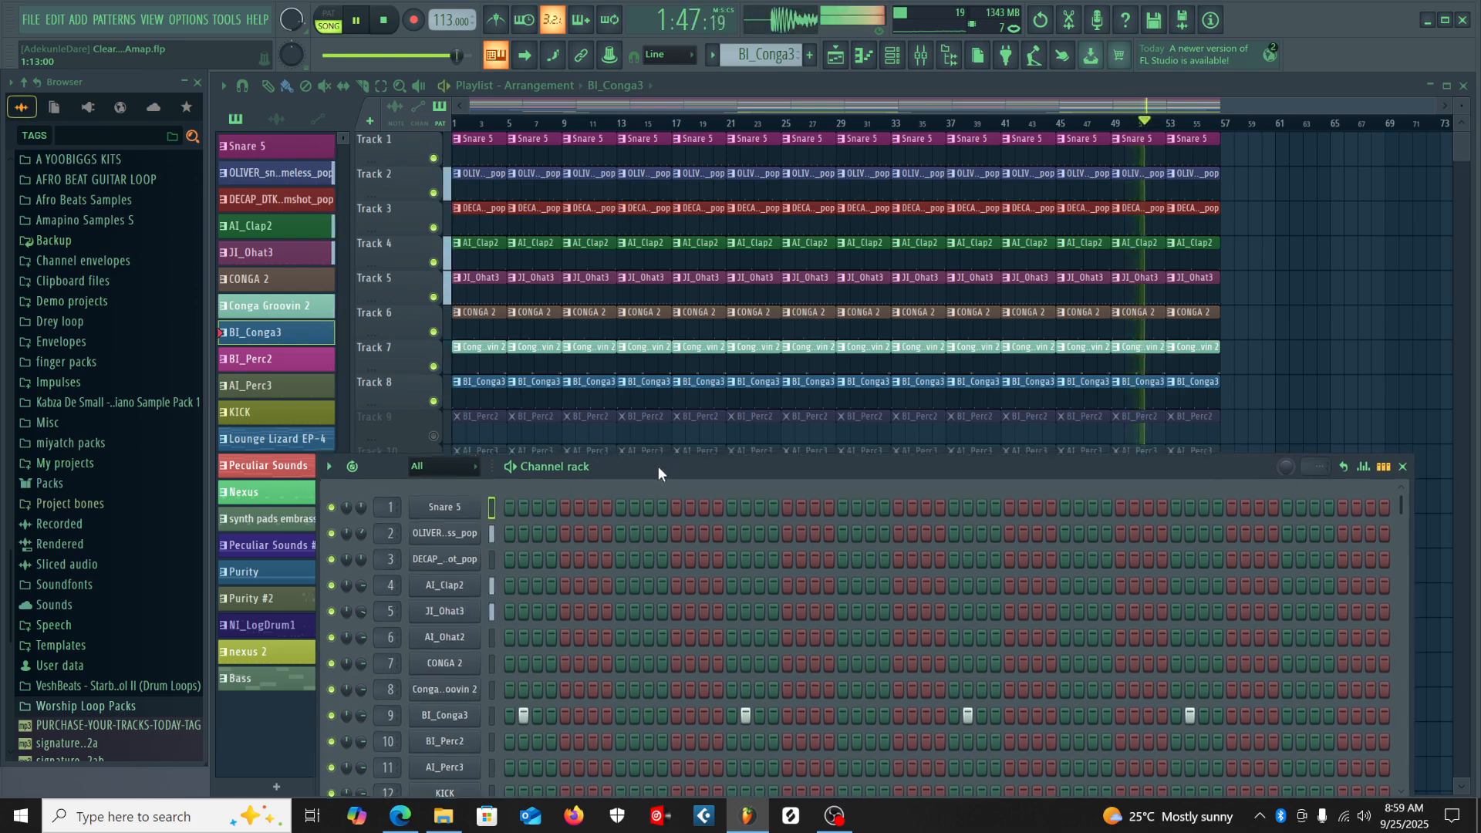
Unmute Track 9 and bring up the channel rack to look over the channels, keeping Track 10 uncovered.
left_click(434, 437)
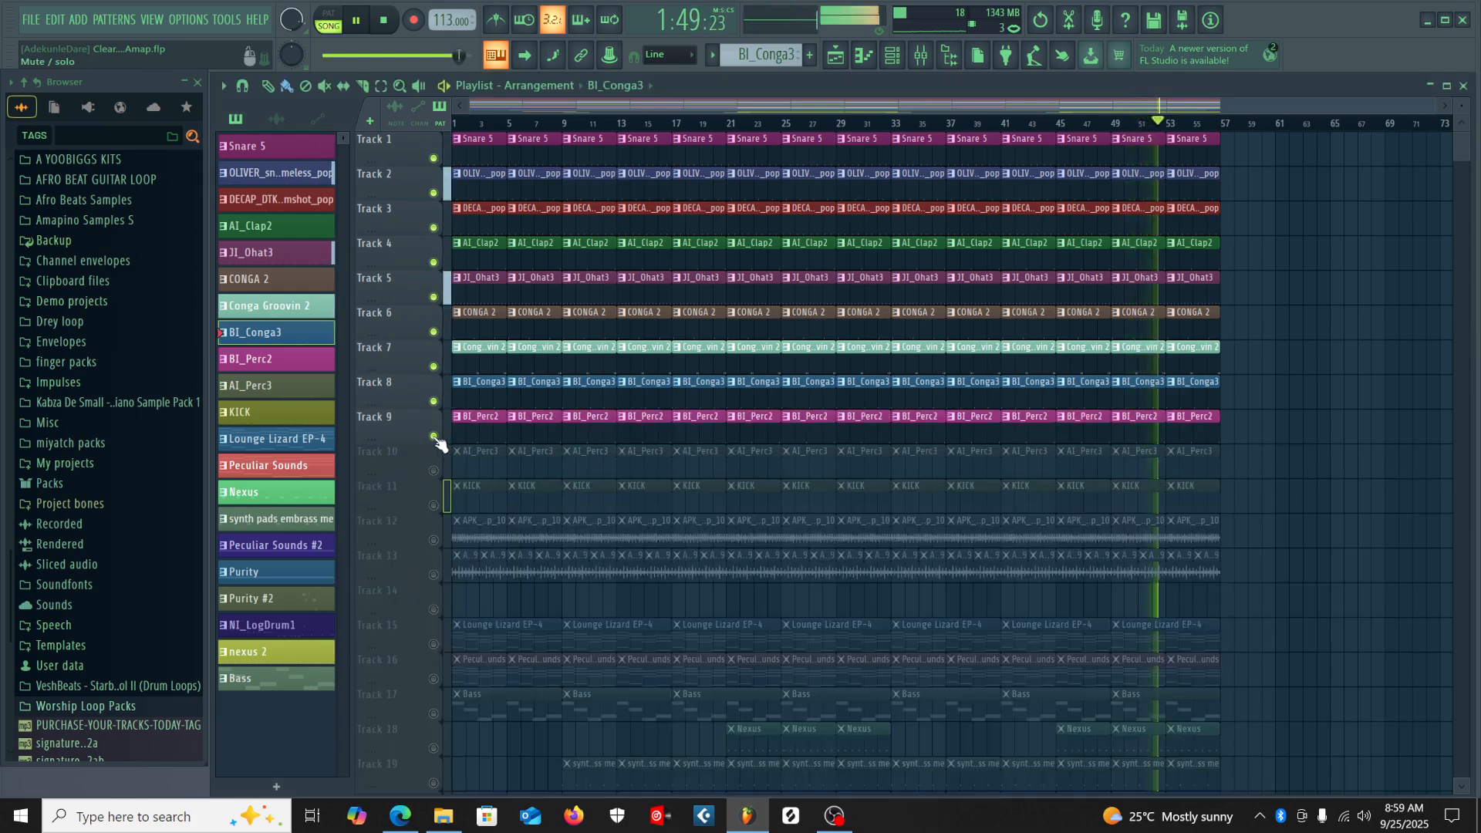
left_click(893, 54)
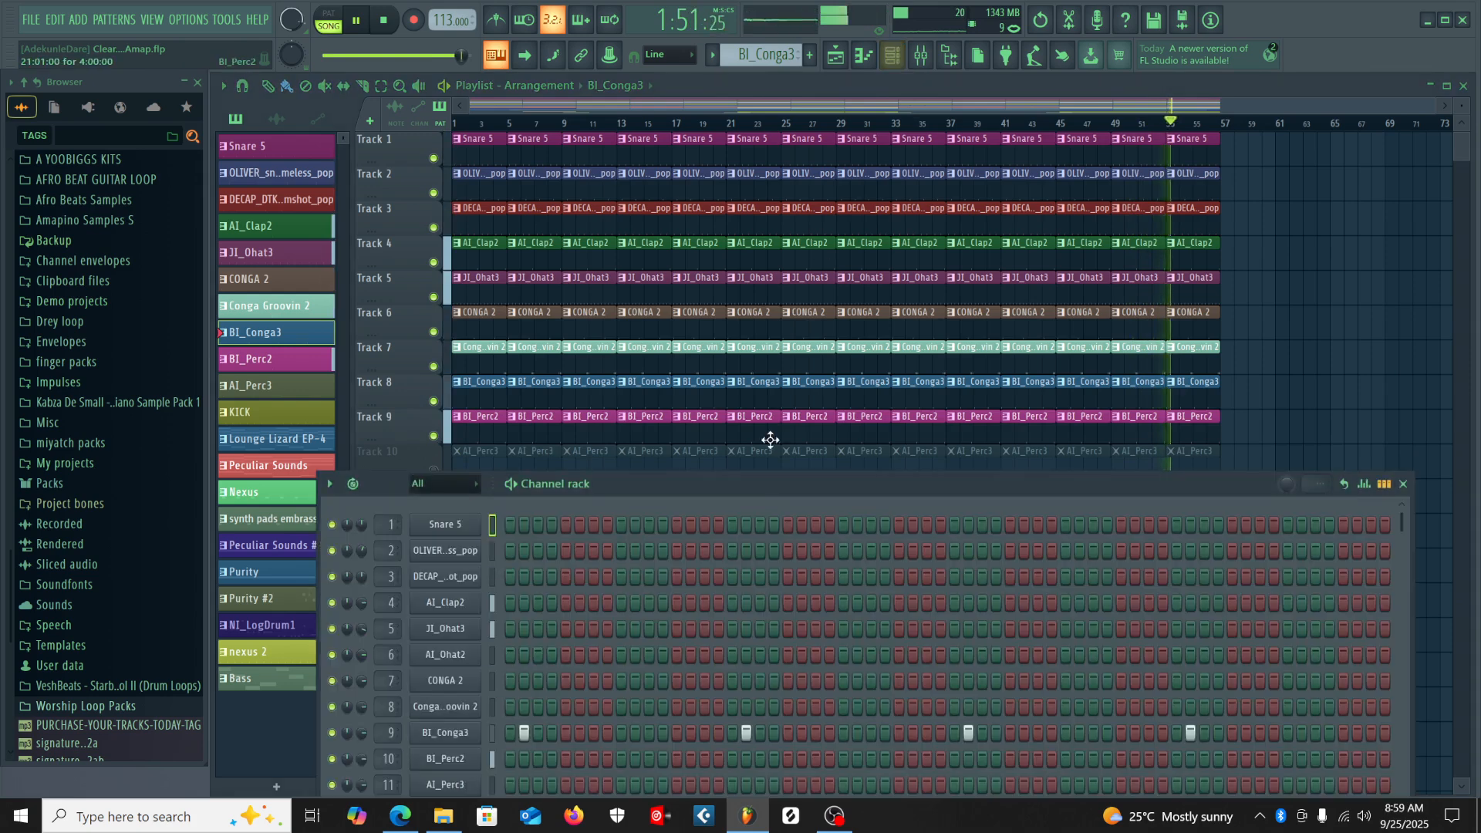
left_click_drag(767, 484, 771, 390)
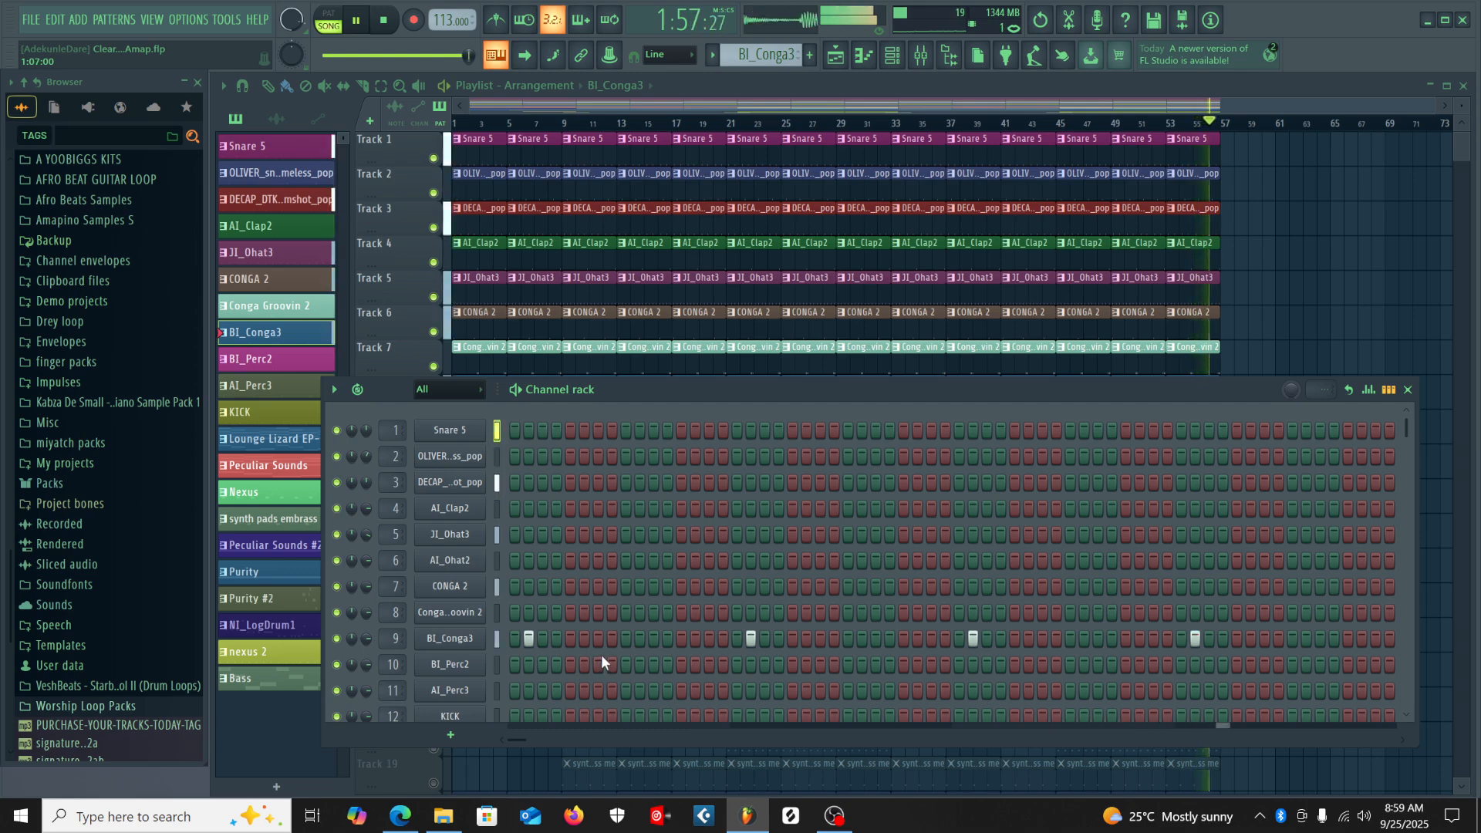
left_click_drag(618, 392, 614, 520)
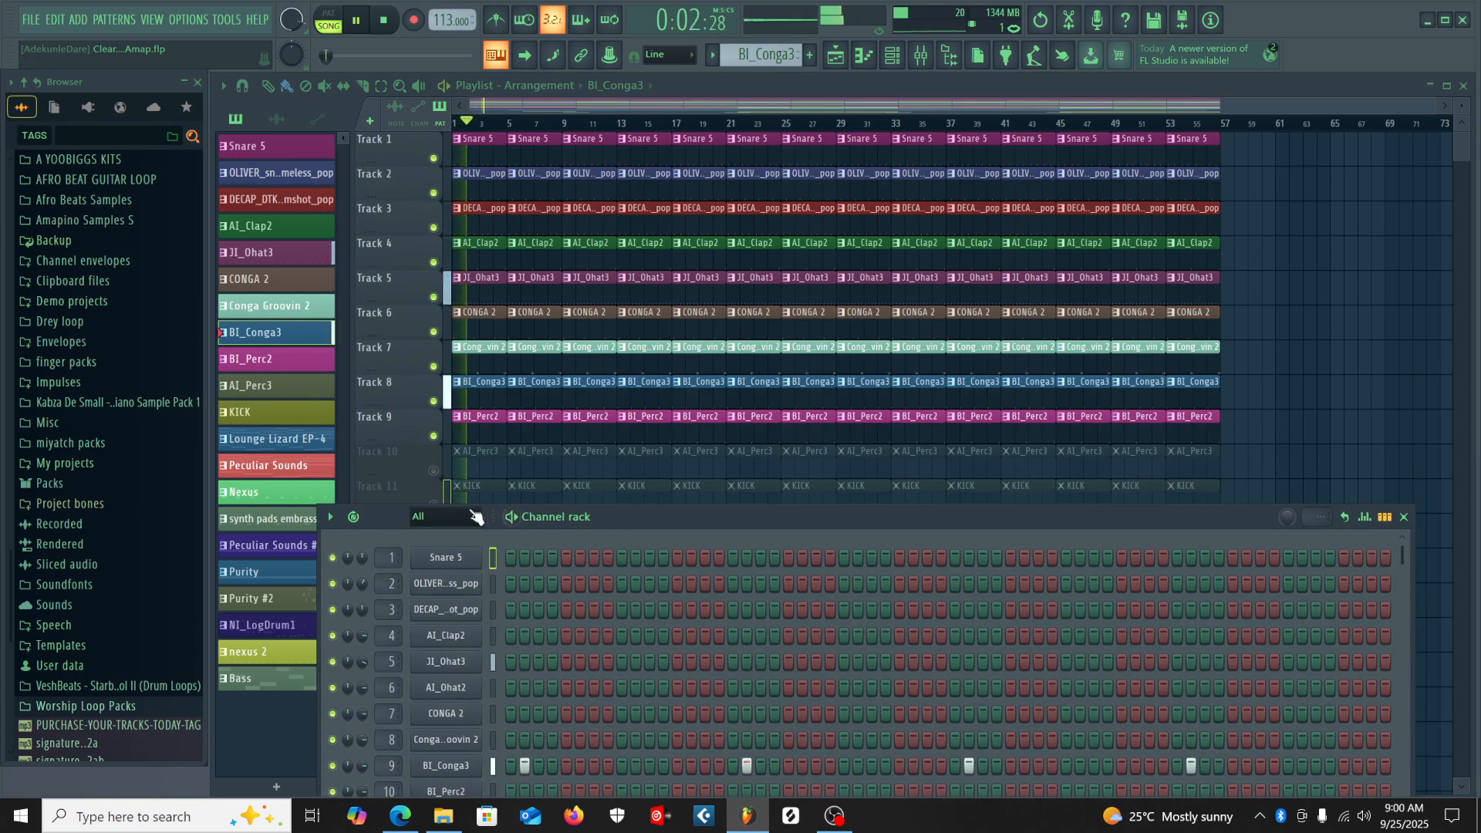
Unmute Track 10 and show the AI_Perc3 pattern in a taller channel rack, keeping Tracks 11 and 12 uncovered.
left_click(433, 471)
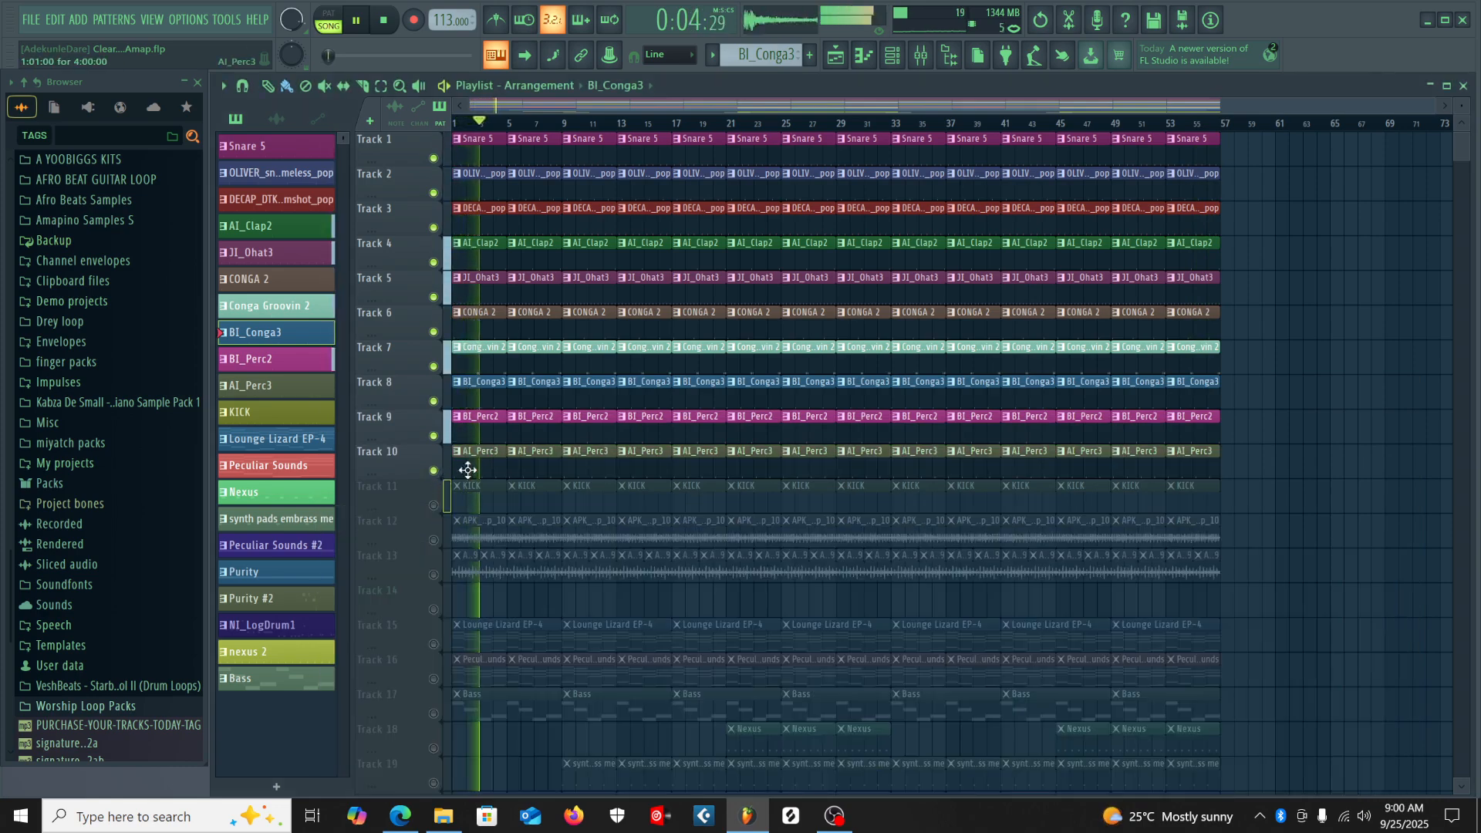
left_click(892, 55)
left_click_drag(817, 466, 825, 332)
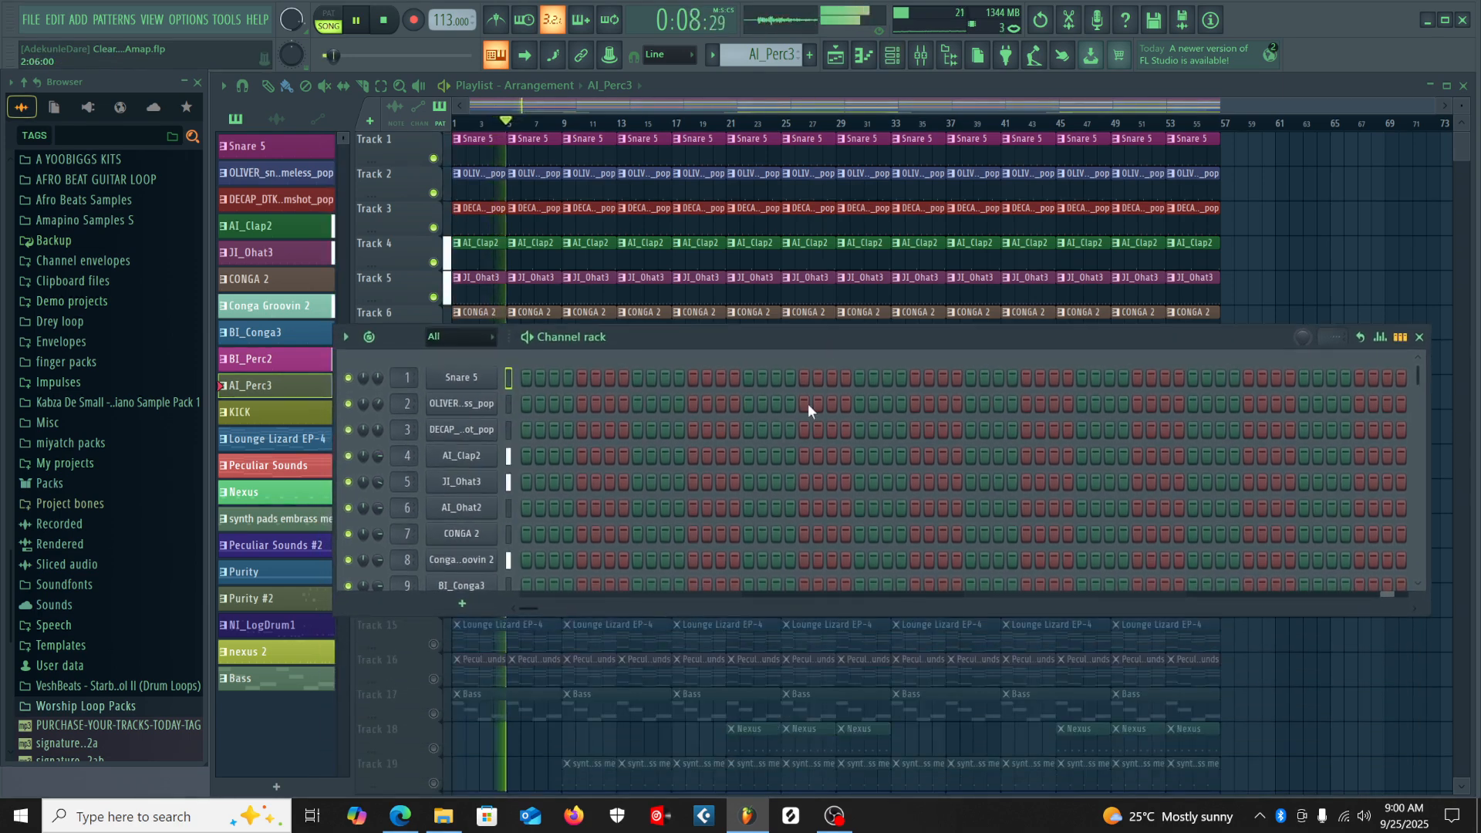
left_click_drag(734, 617, 723, 794)
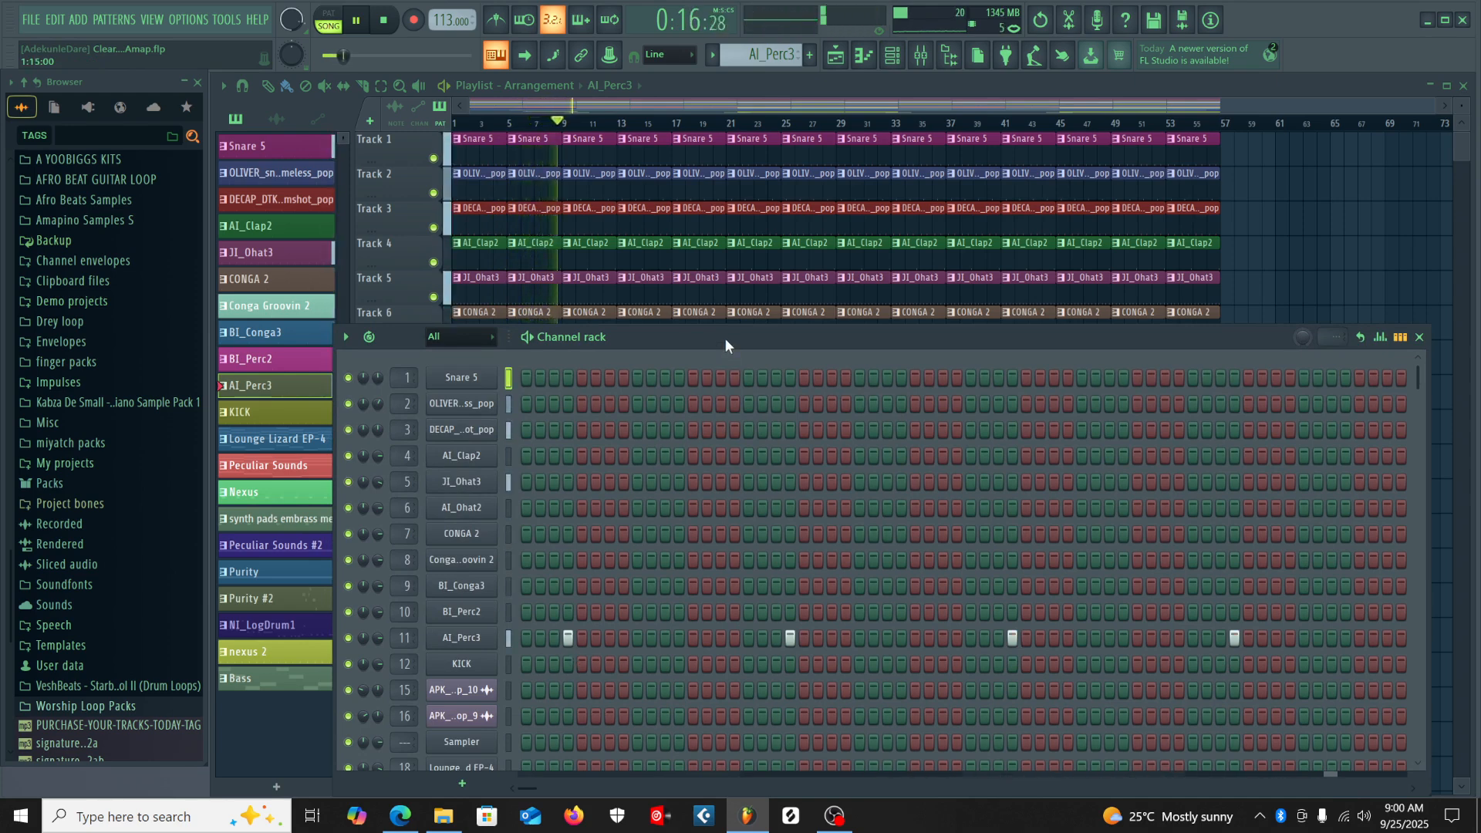
left_click_drag(725, 338, 678, 562)
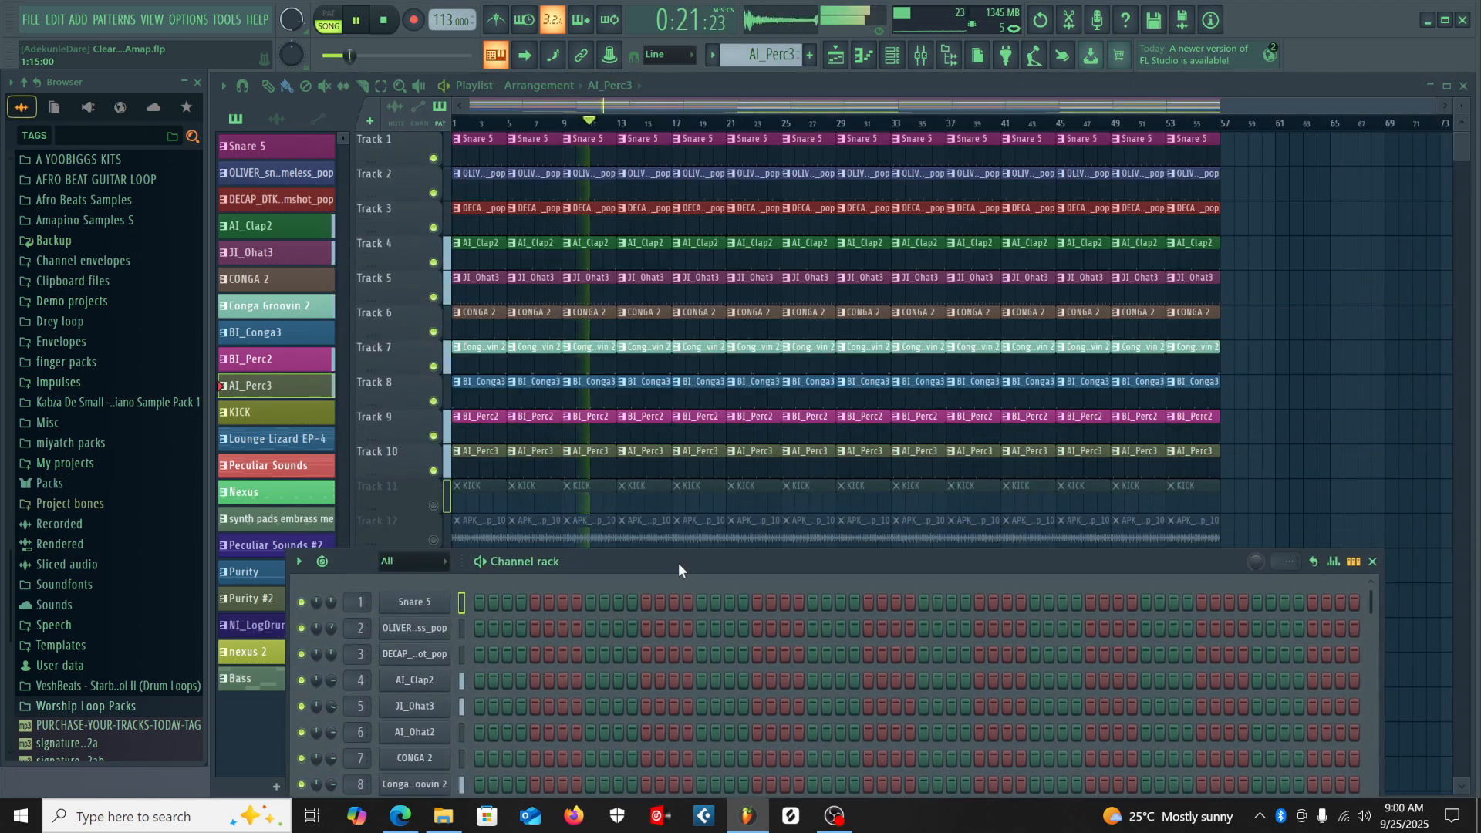
Unmute Track 11 and show the KICK pattern in the channel rack, closing the rack after viewing it.
left_click(435, 506)
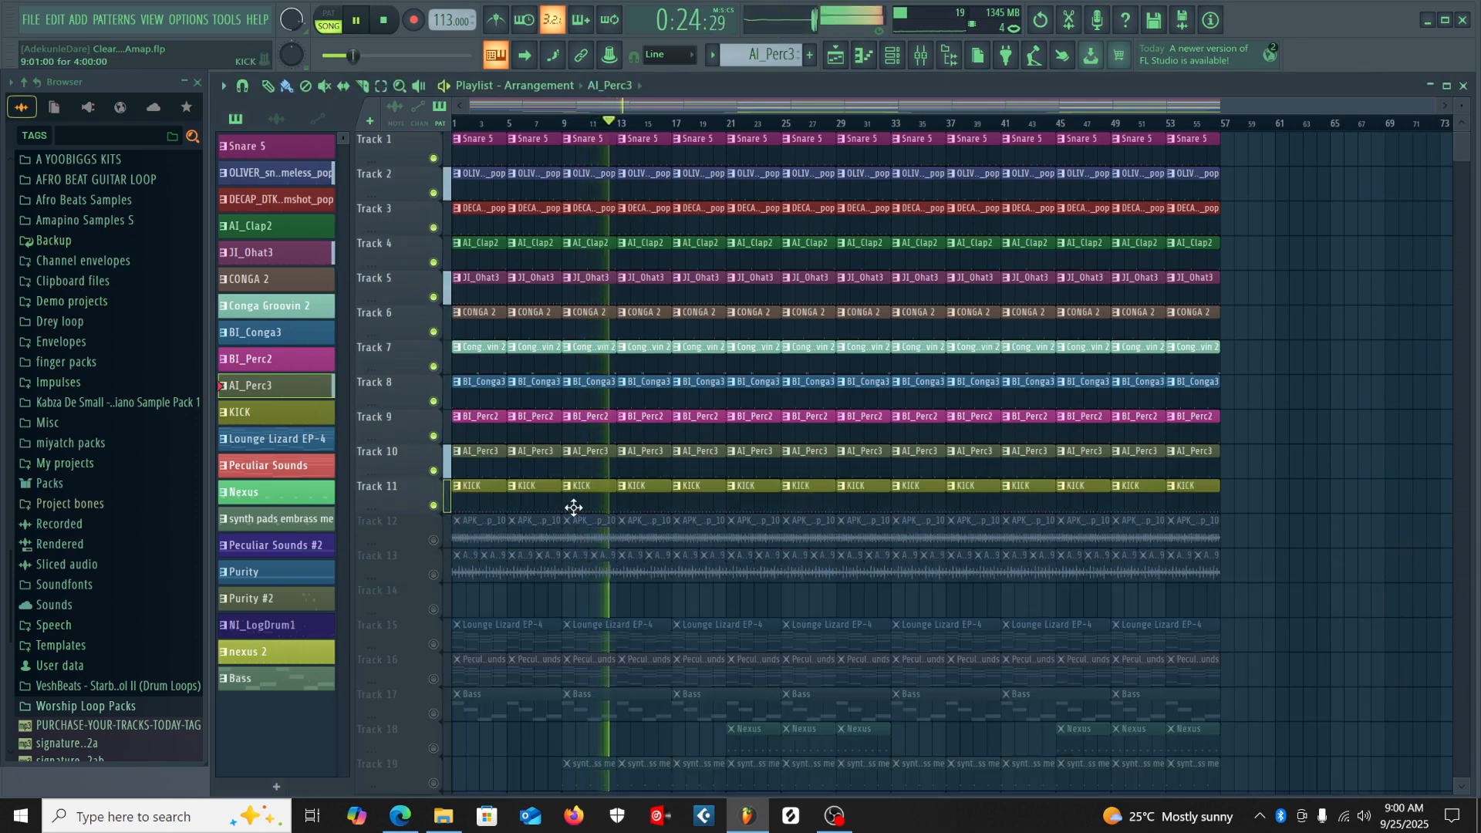
left_click(895, 62)
left_click_drag(819, 561, 670, 656)
left_click(479, 498)
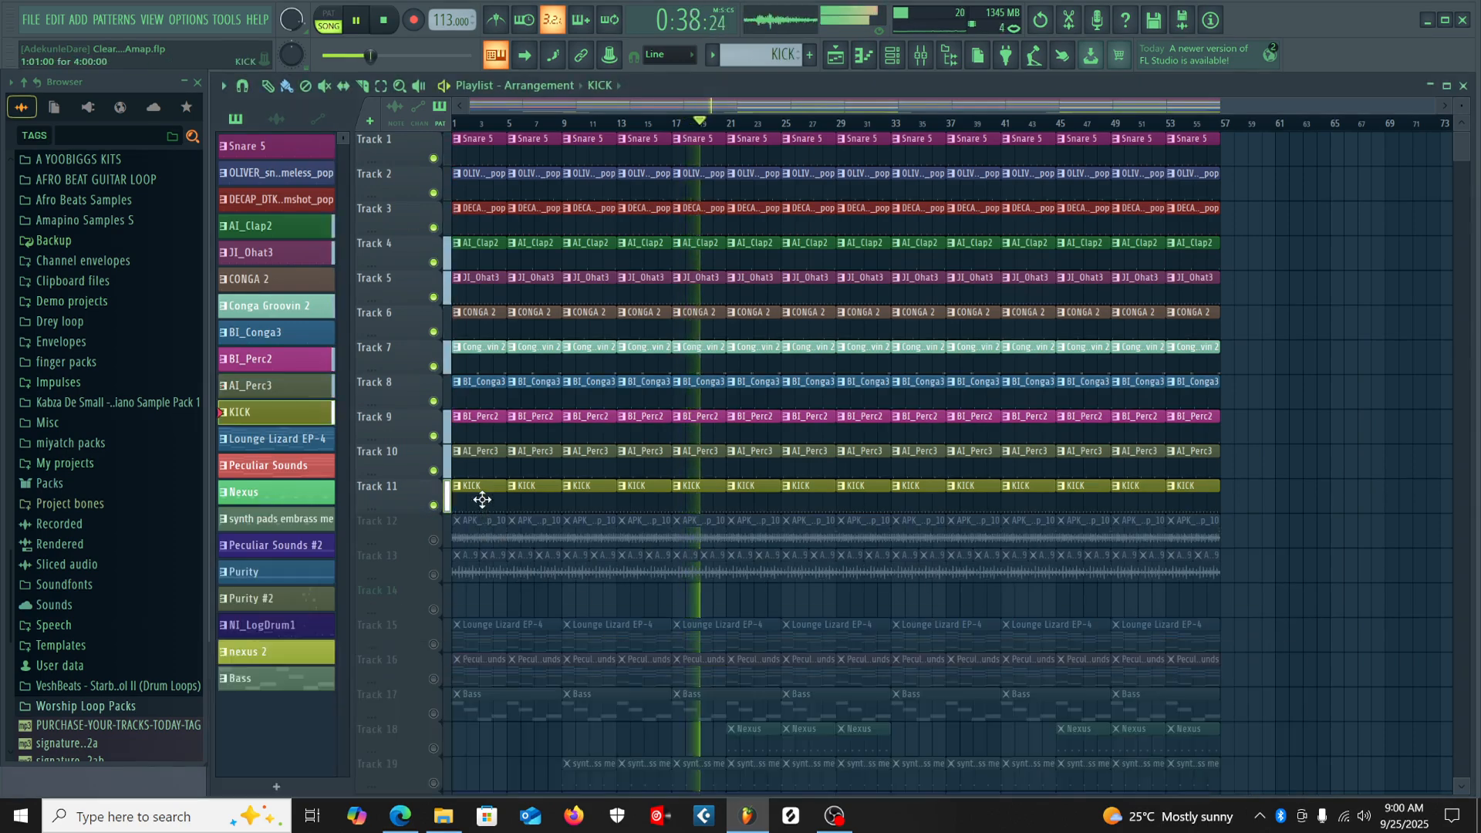
left_click(893, 54)
left_click_drag(737, 674, 779, 305)
left_click_drag(705, 421, 705, 714)
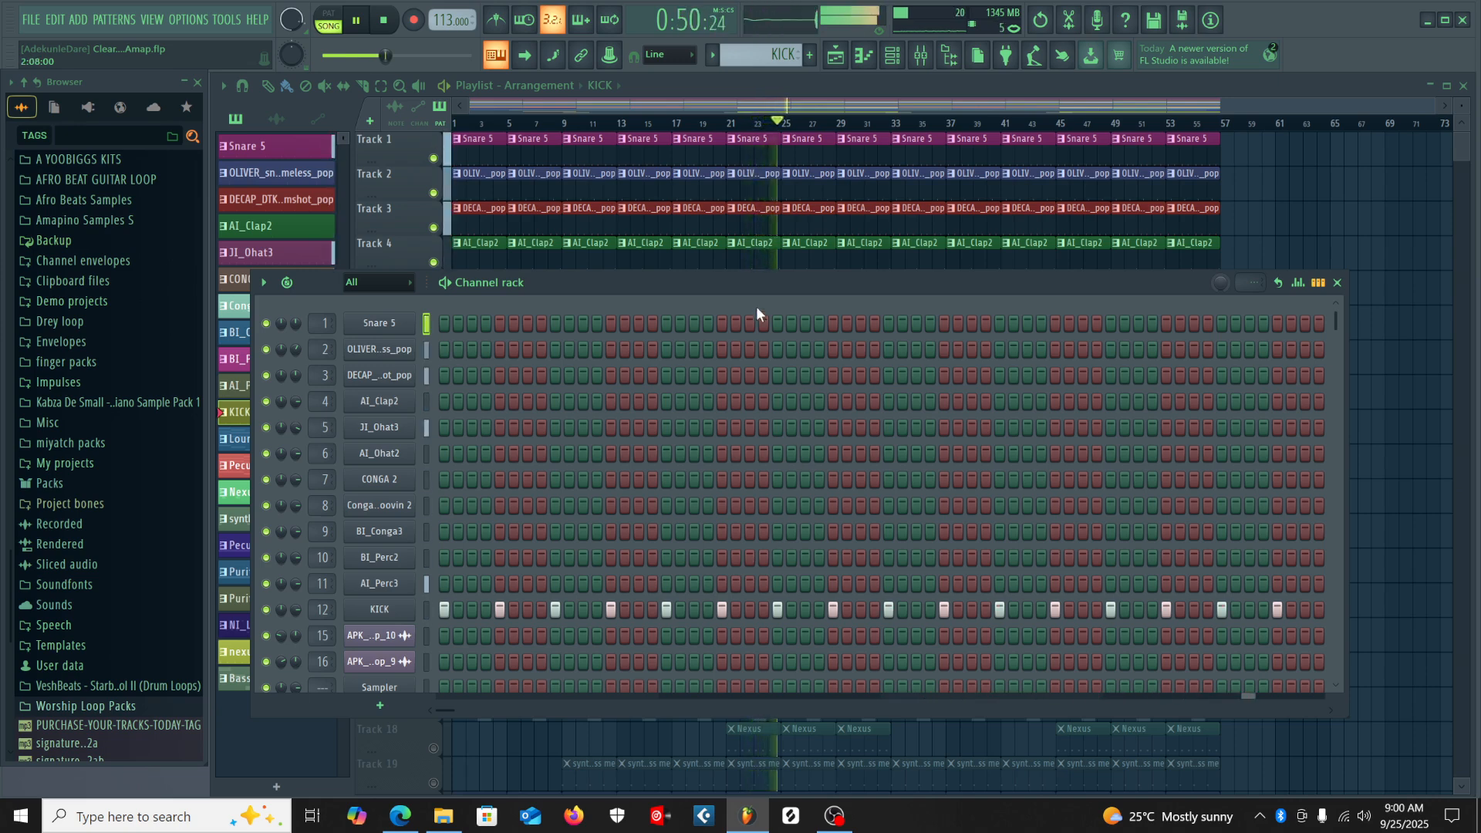
left_click(1339, 283)
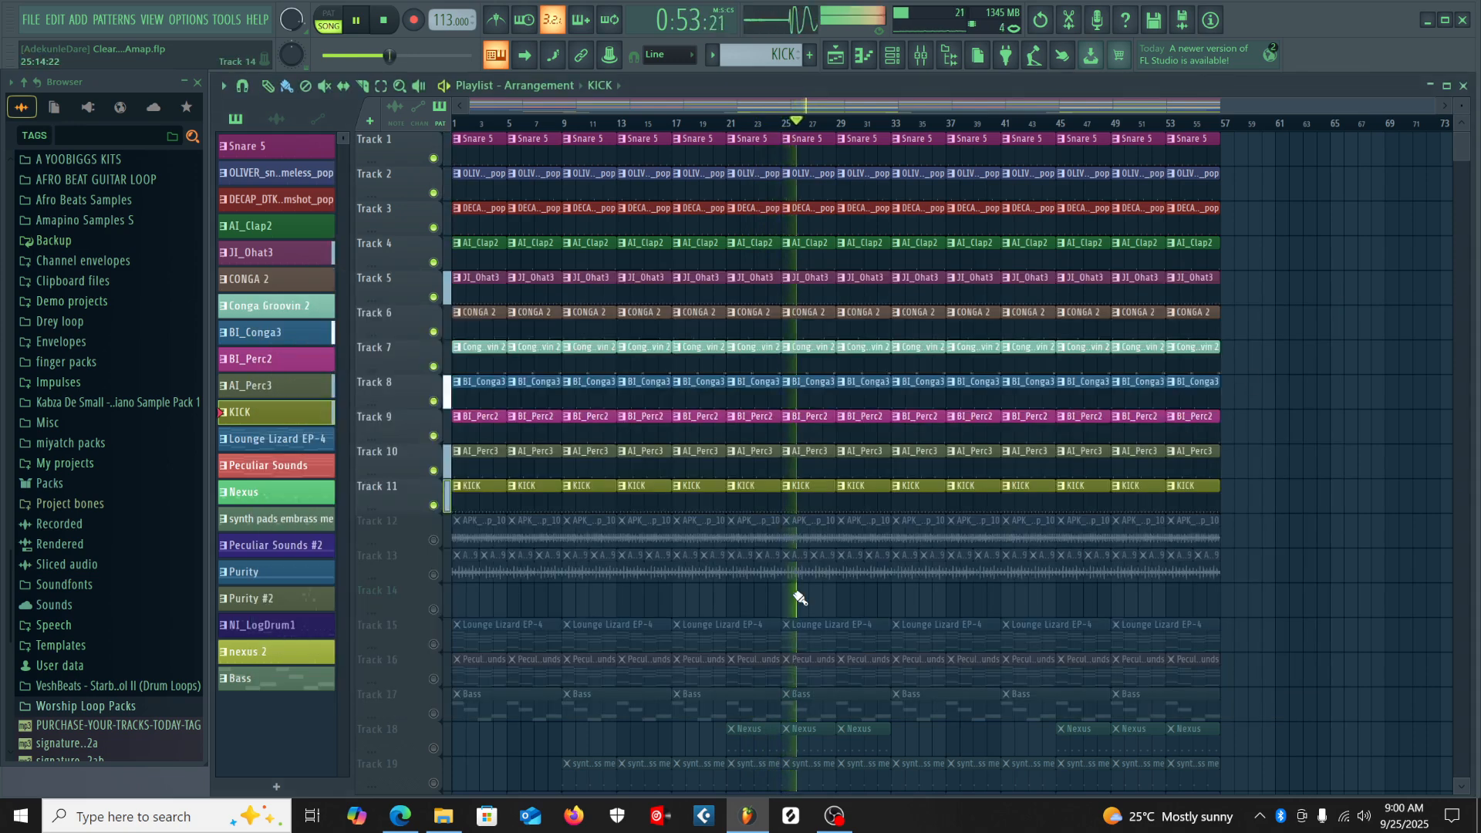
Unmute the audio loops on Tracks 12 and 13 during playback, and stop the song.
left_click(434, 541)
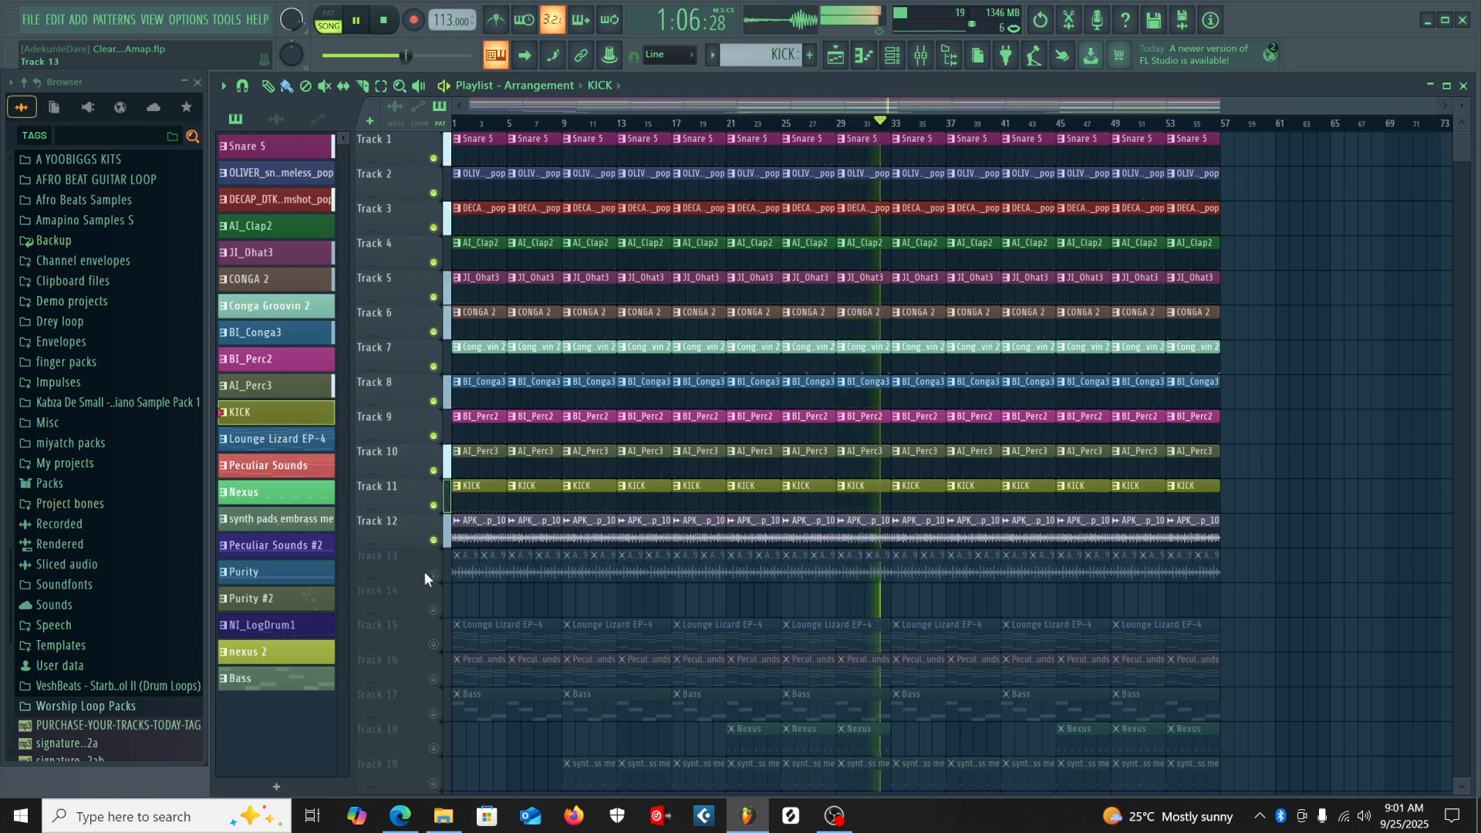
left_click(433, 576)
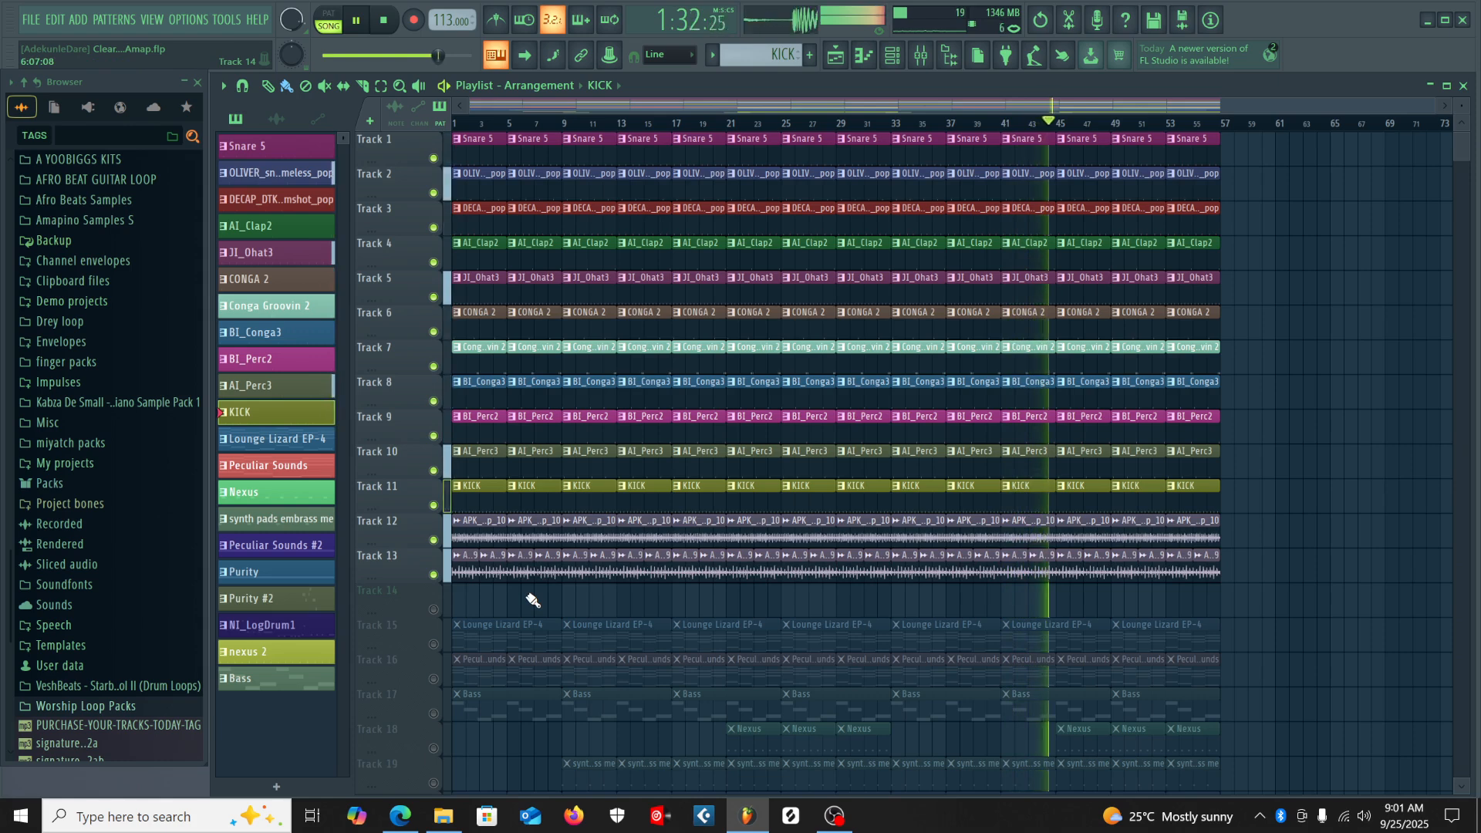
scroll(532, 600, "down", 5)
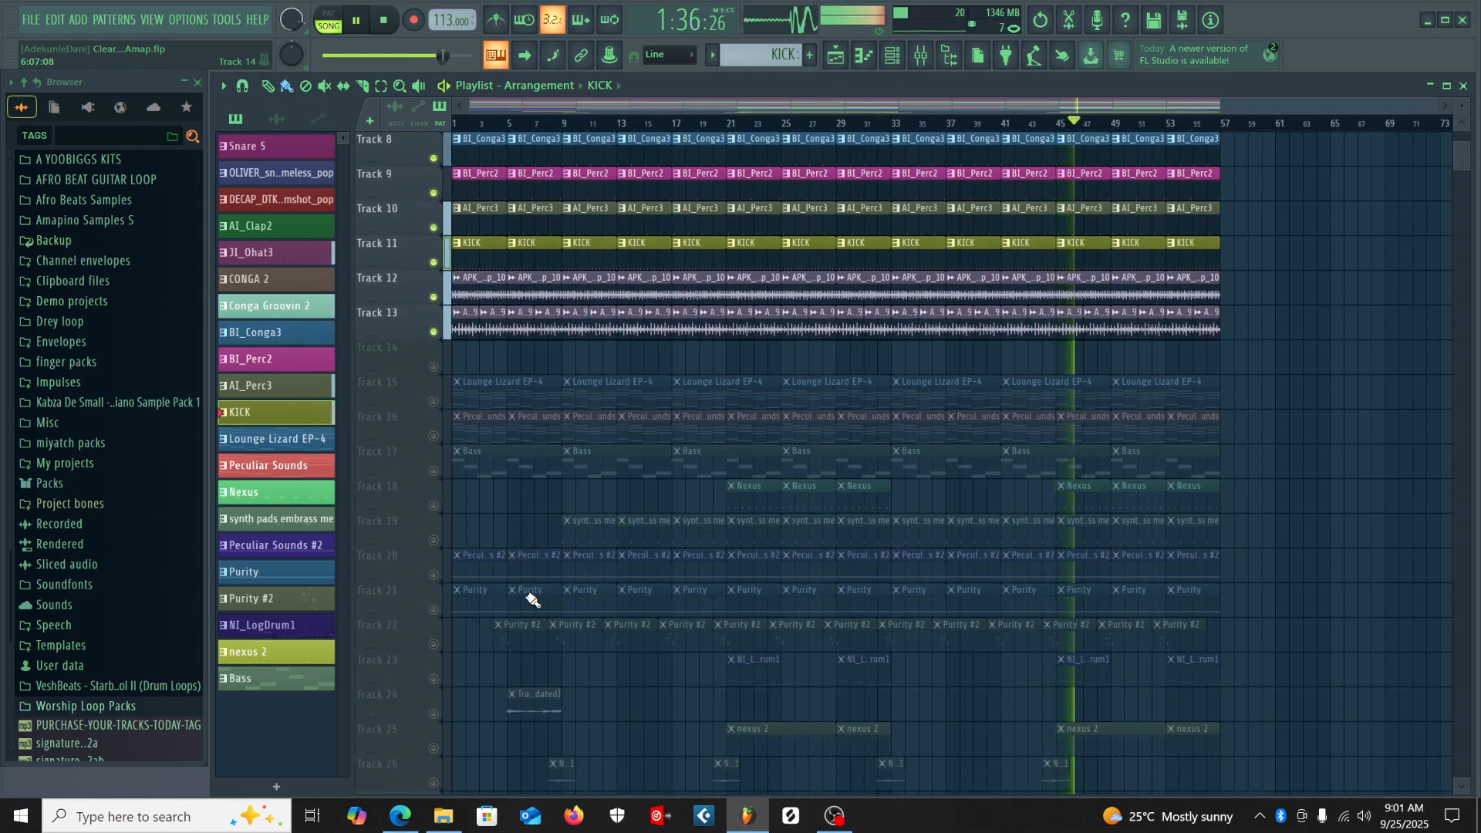
key("space")
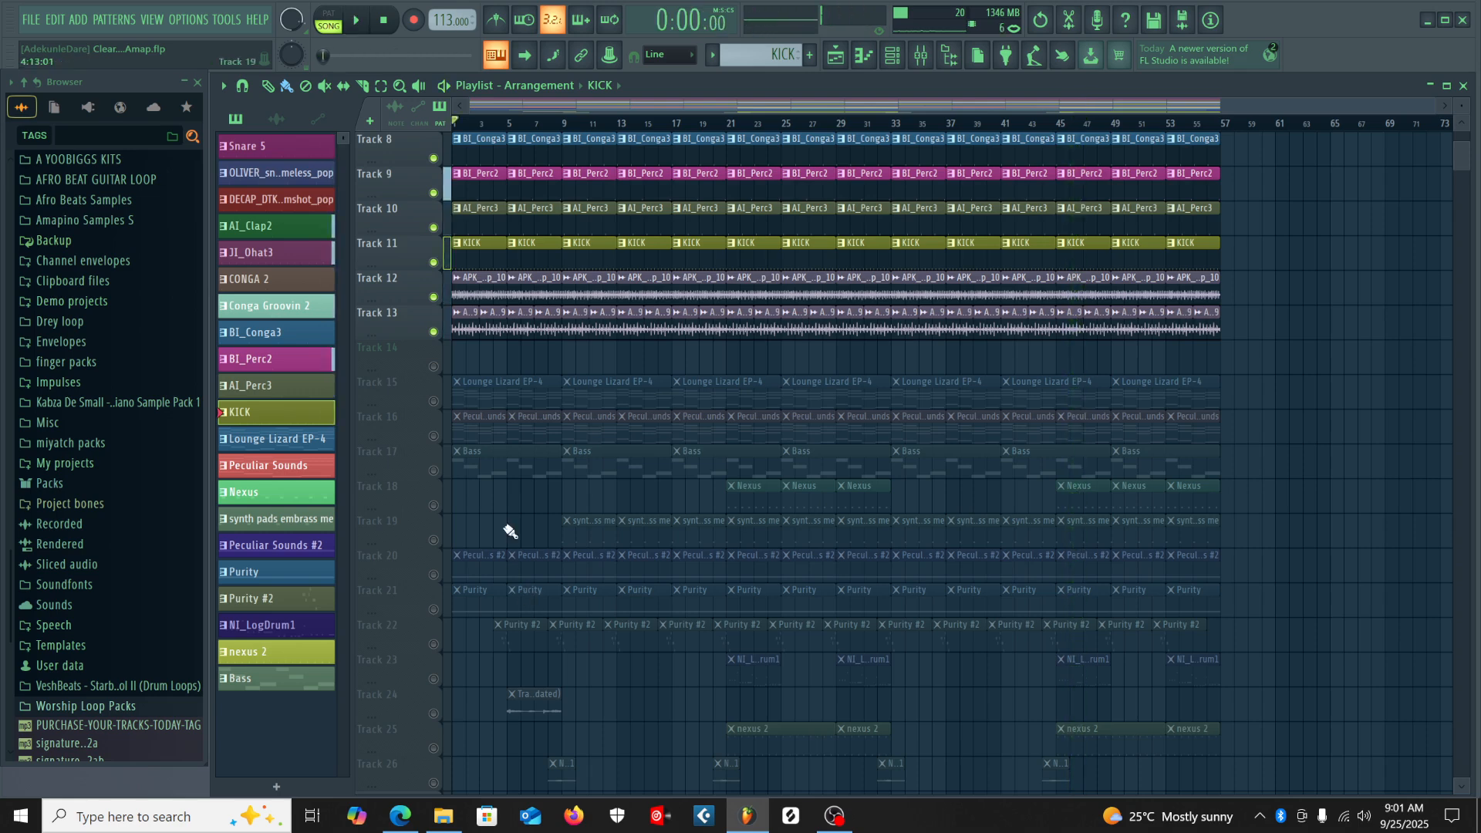
Unmute Track 15 and open its Lounge Lizard EP-4 clip in the piano roll.
left_click(435, 402)
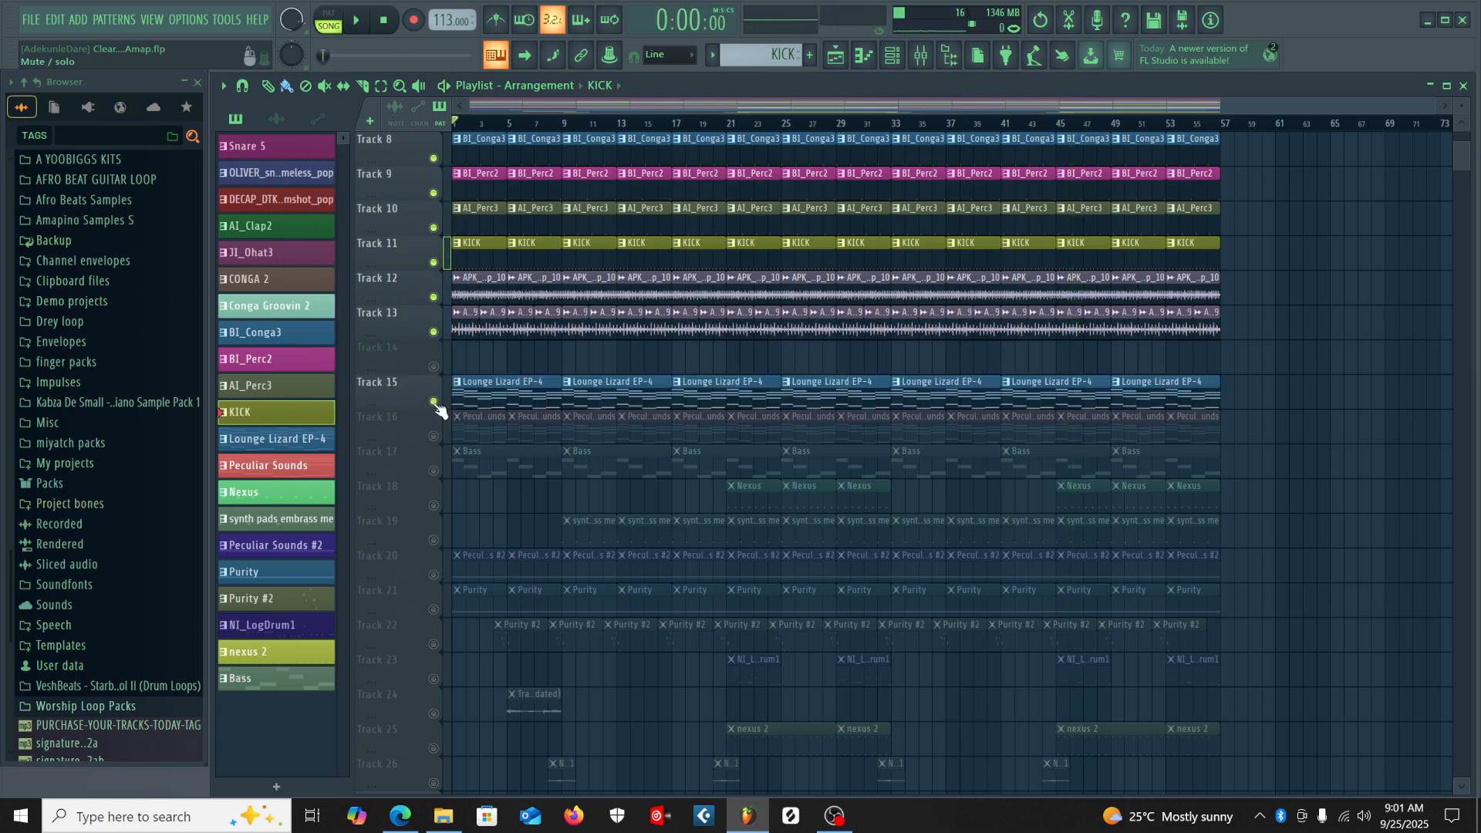
left_click(510, 400)
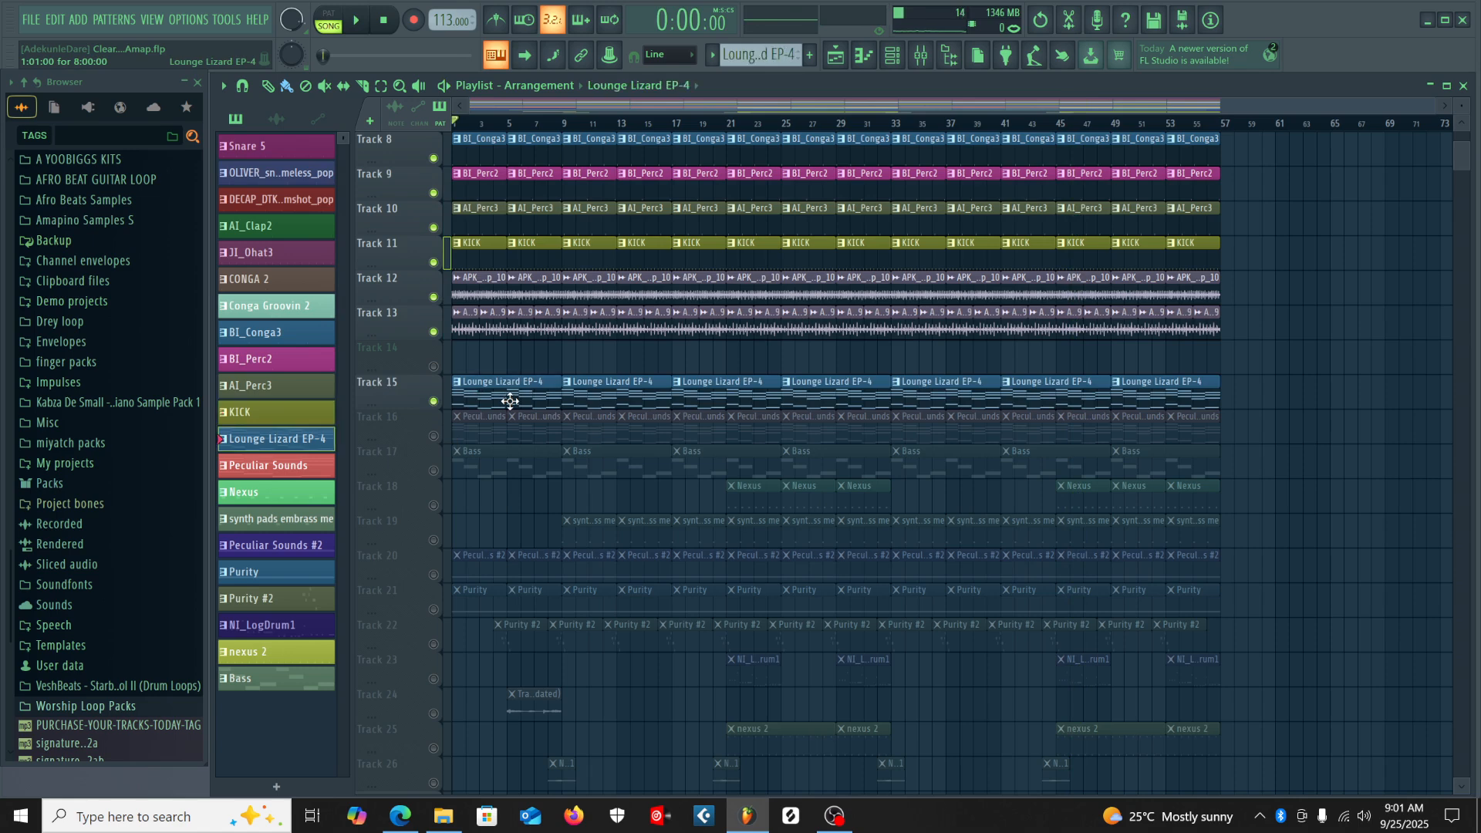
double_click(510, 400)
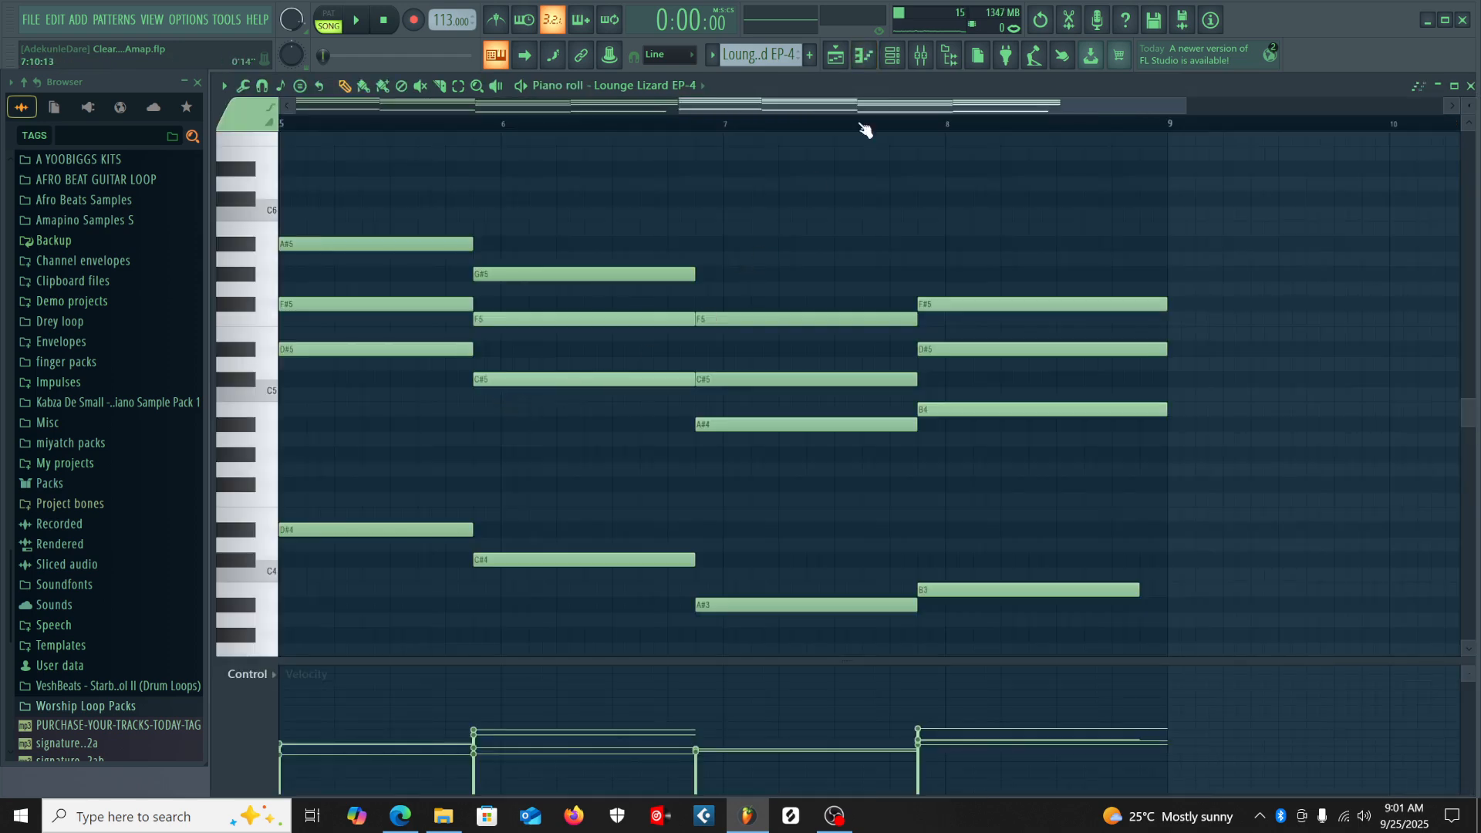
View the Lounge Lizard EP-4 instrument from its channel in the channel rack, and close both windows.
left_click(892, 58)
left_click_drag(854, 289, 864, 205)
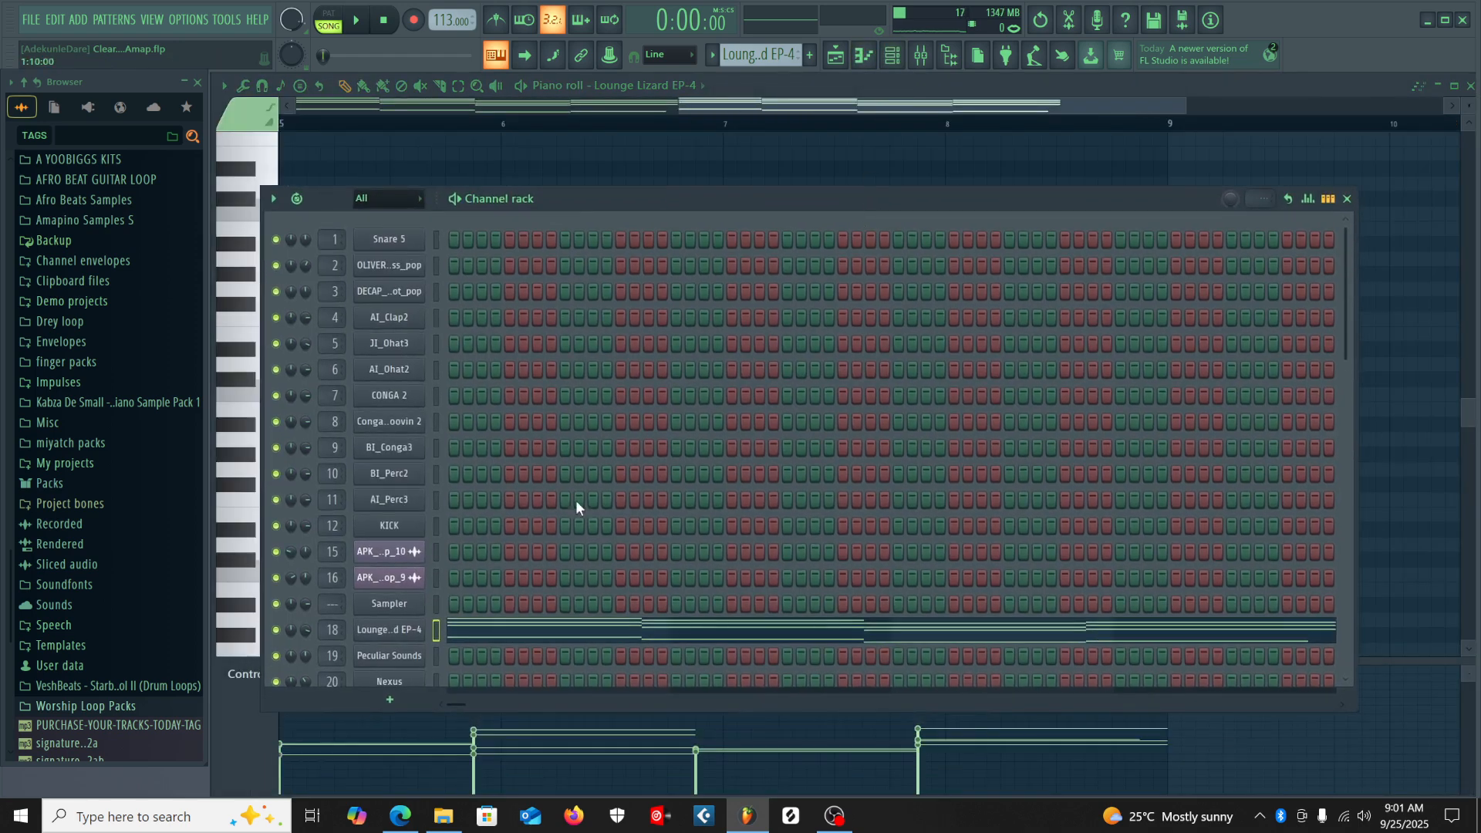
left_click(395, 630)
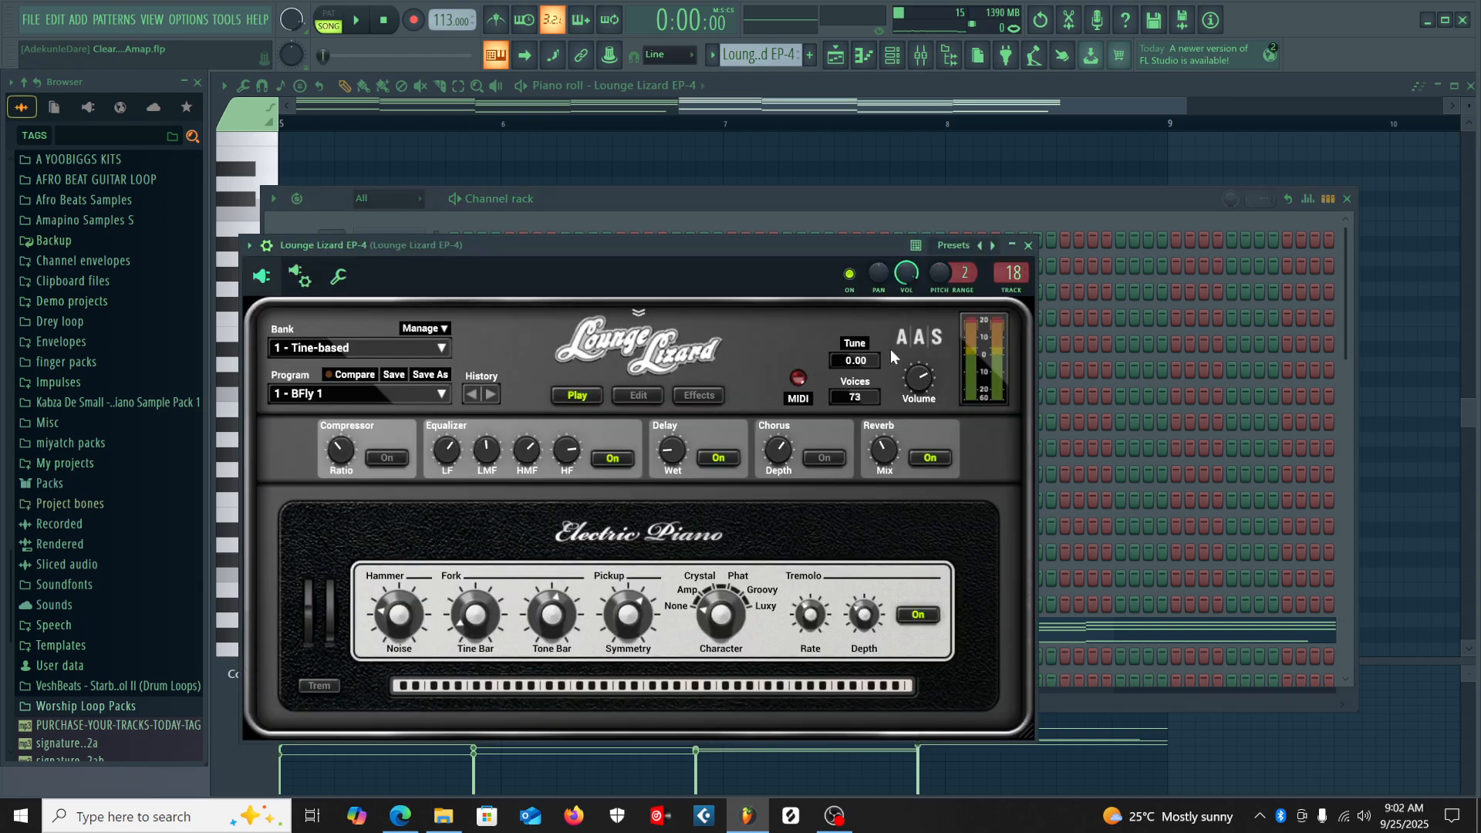
left_click(1028, 246)
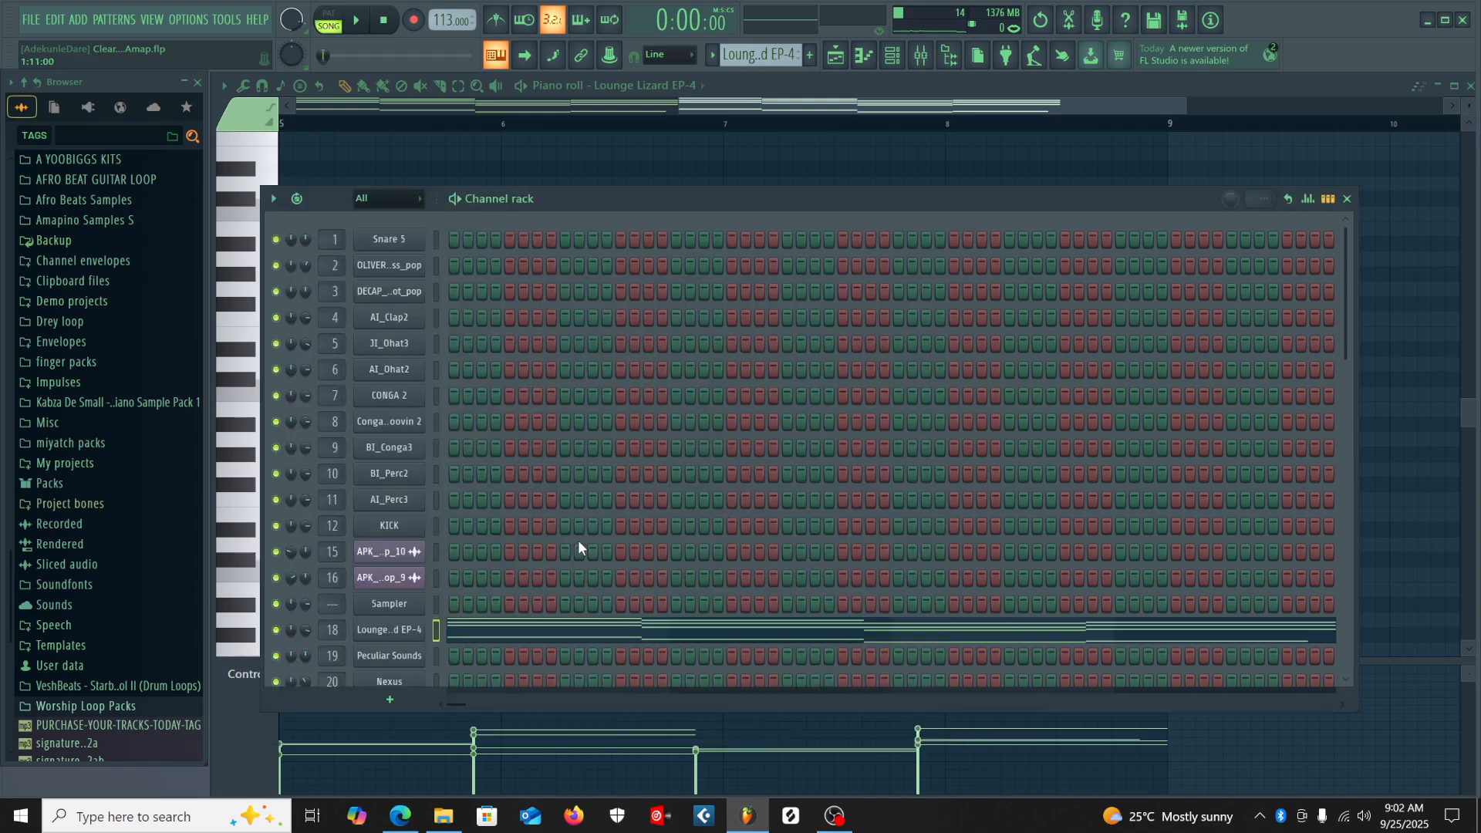
left_click(1347, 200)
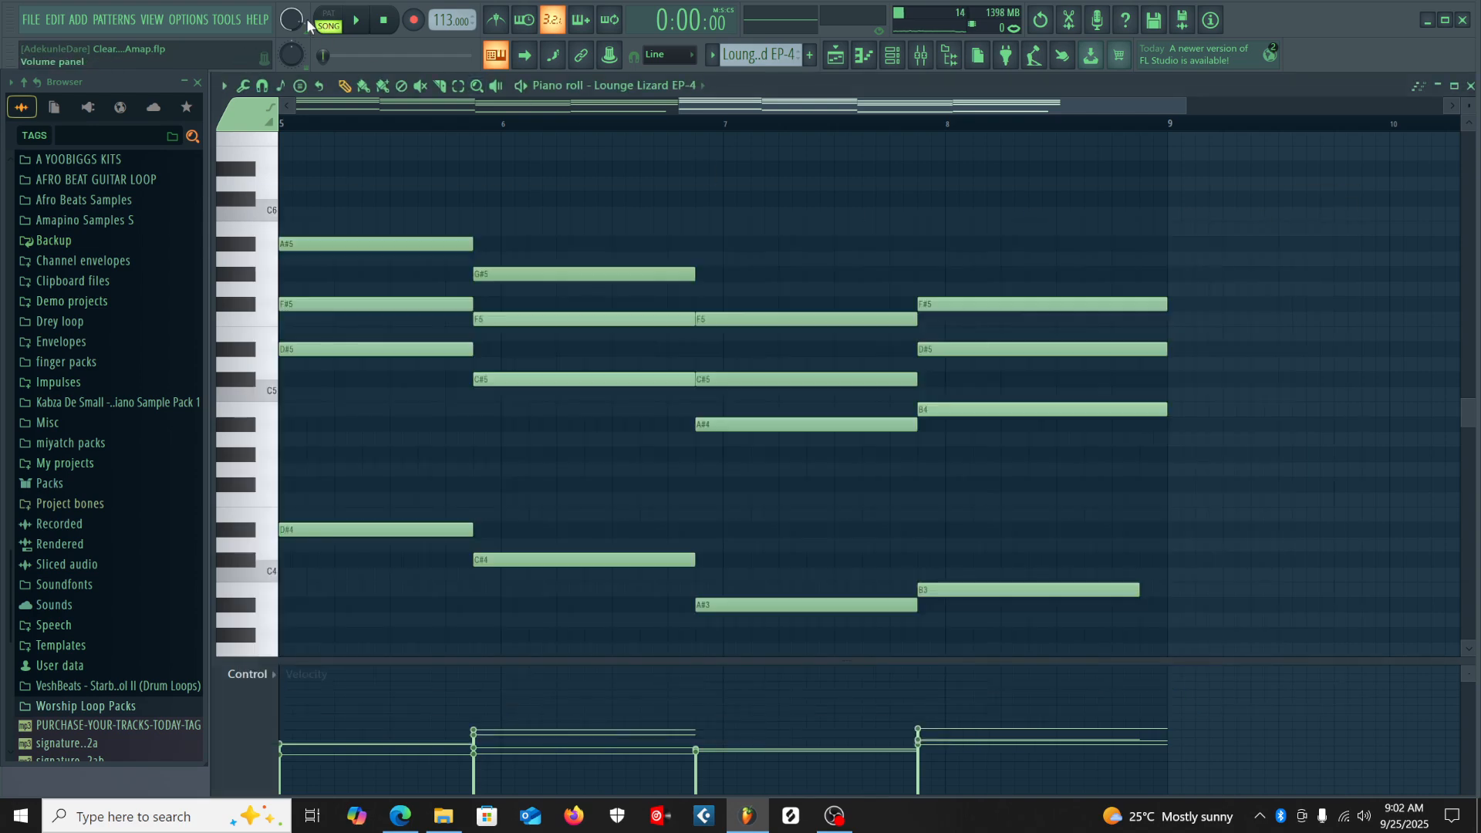
Play the Lounge Lizard EP-4 chords in pattern mode with all eight bars in view, and return to the playlist.
left_click_drag(724, 106, 341, 107)
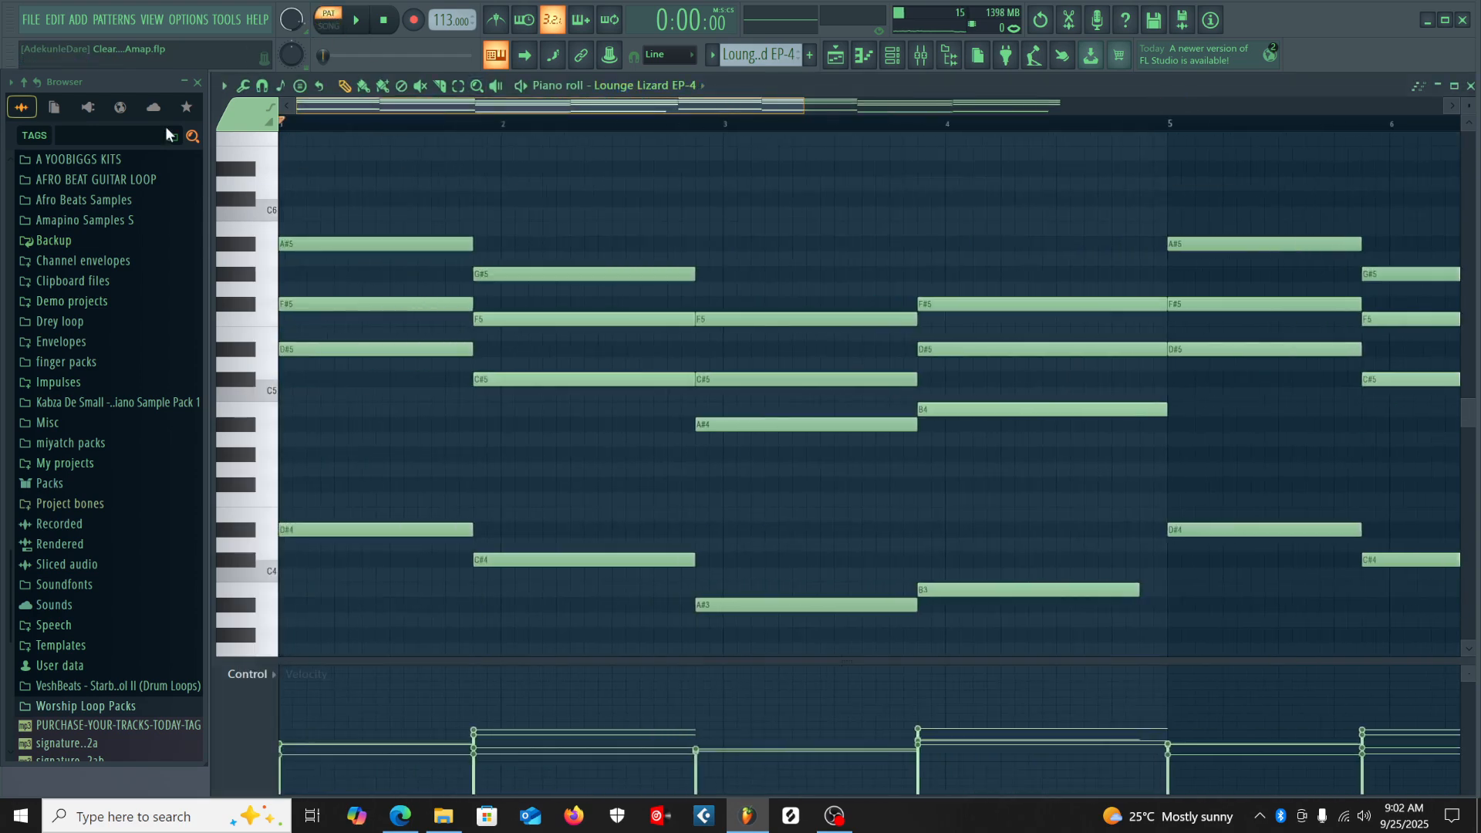
key("space")
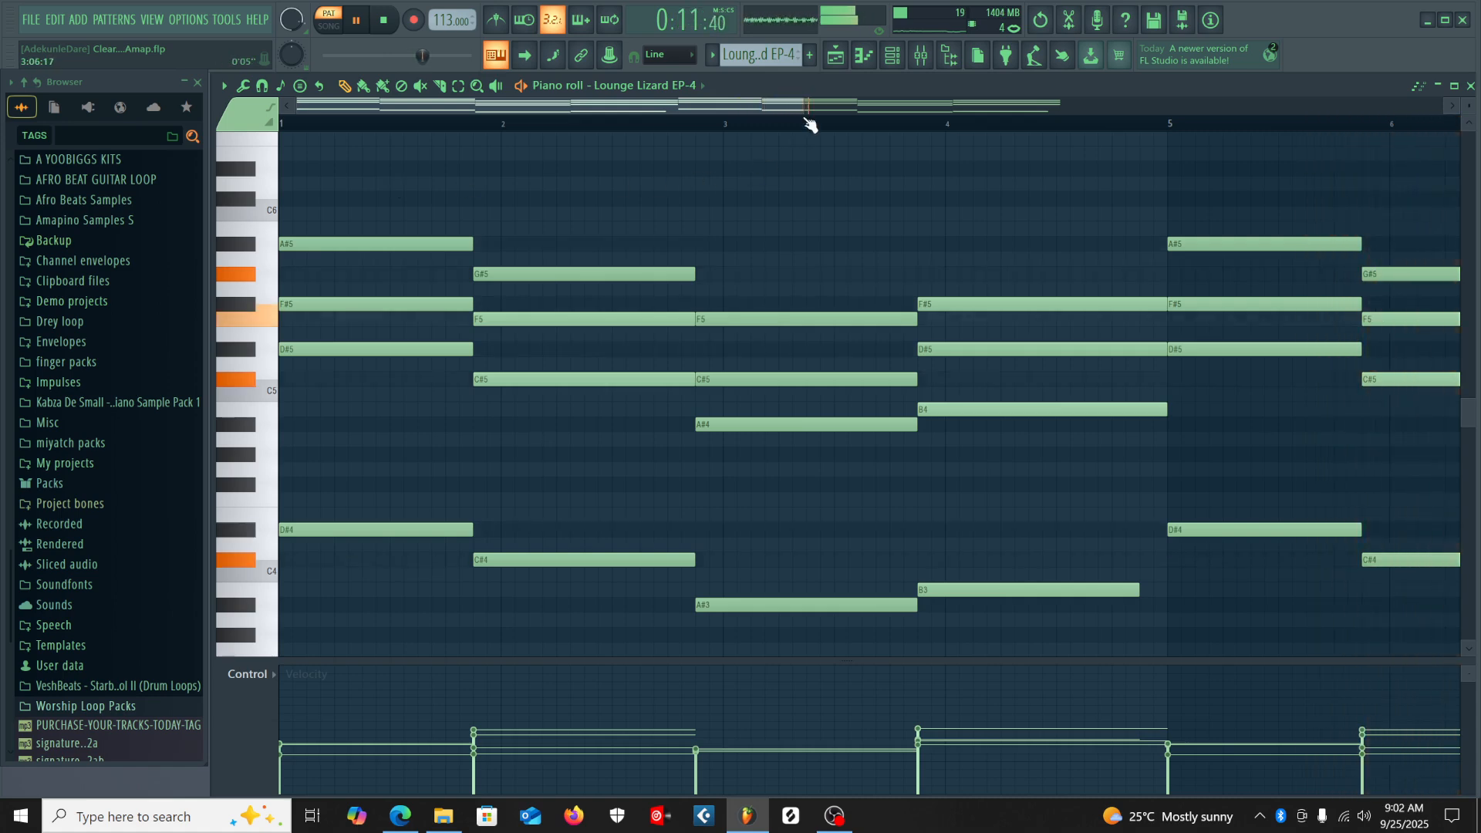
left_click_drag(803, 105, 1216, 159)
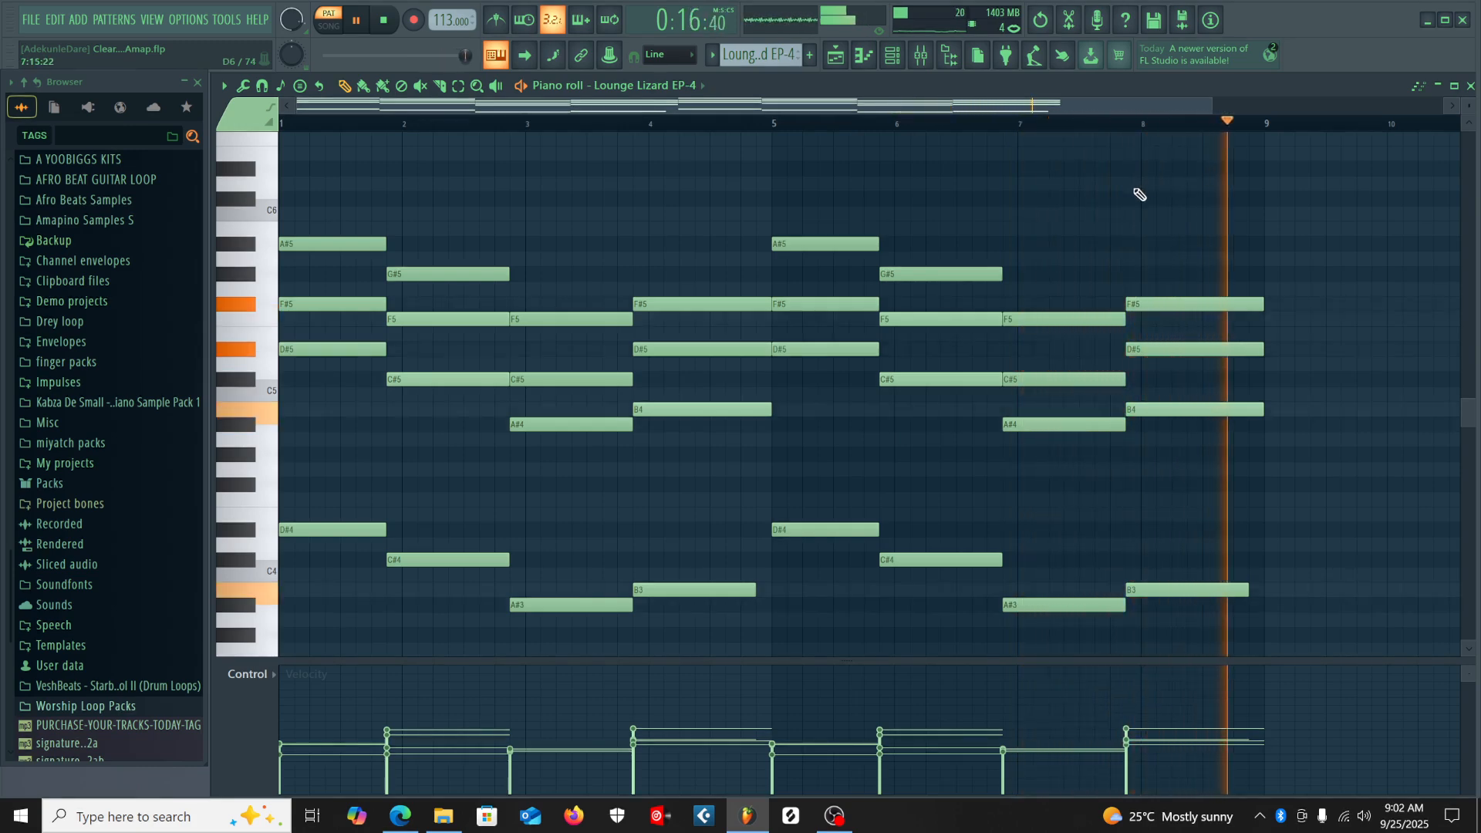
key("space")
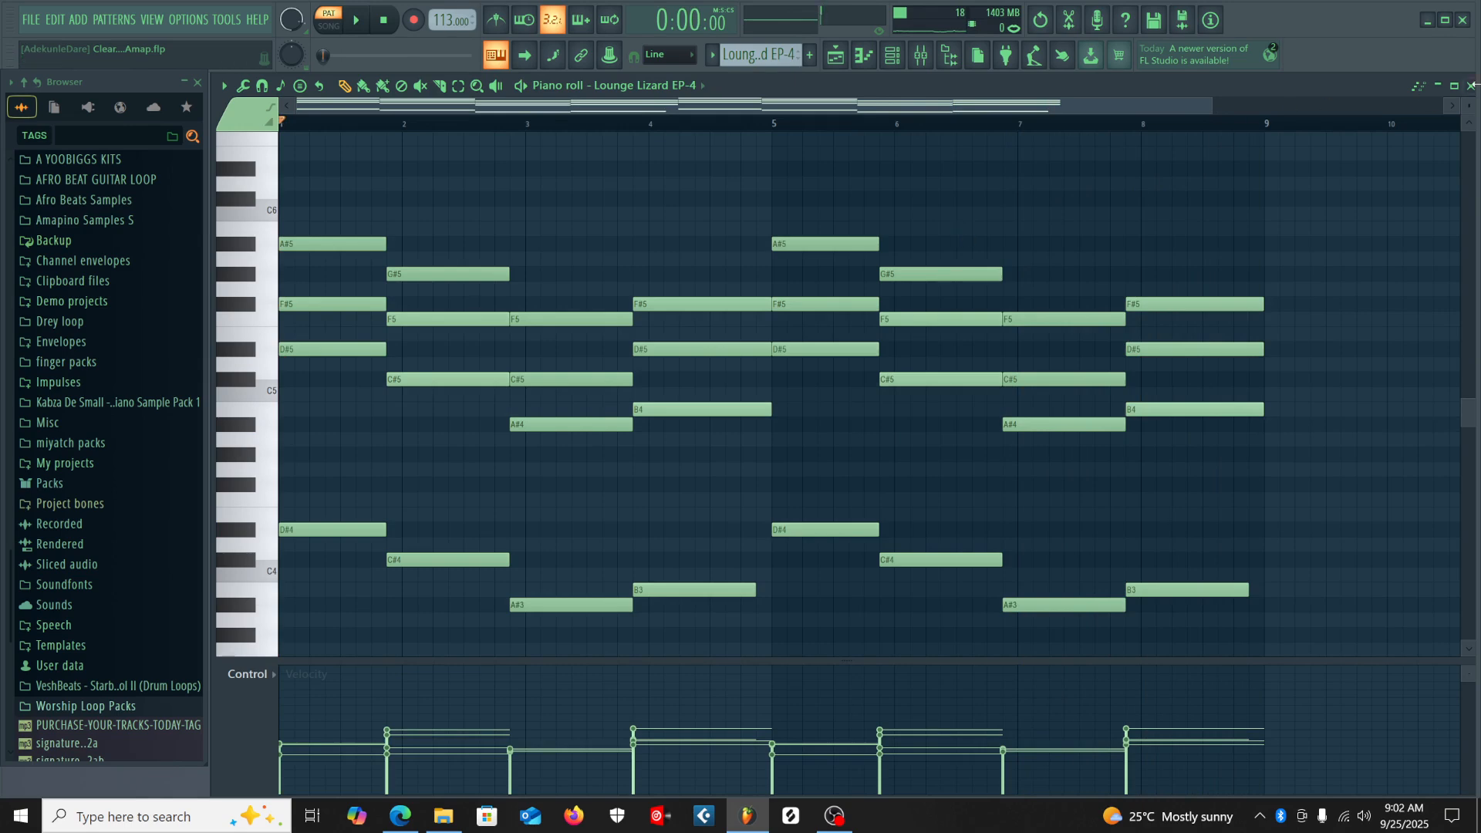
left_click(1471, 85)
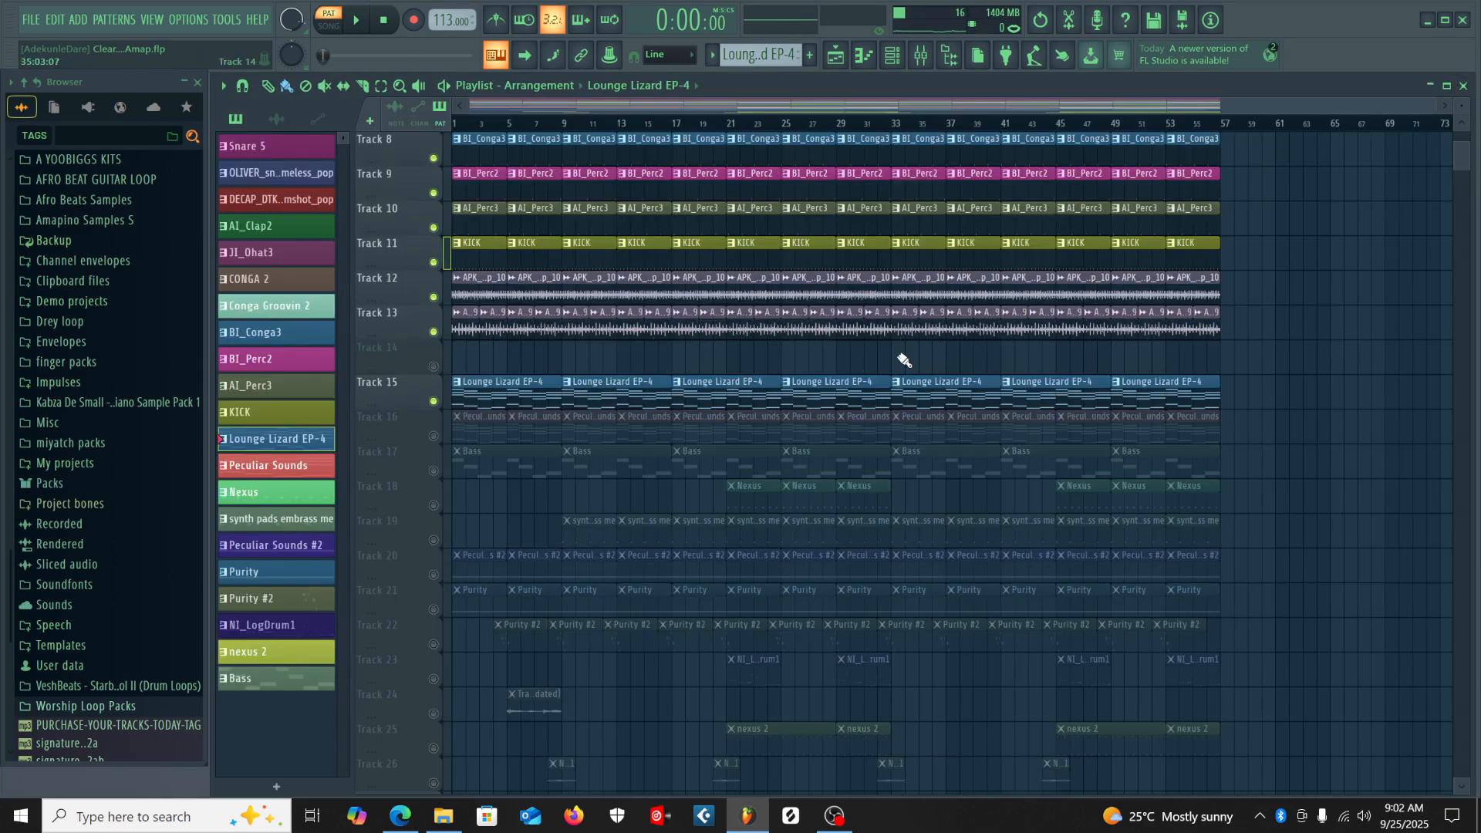
Unmute Track 16 and open its Peculiar Sounds clip in the piano roll with the chords in view from bar 1.
left_click(434, 437)
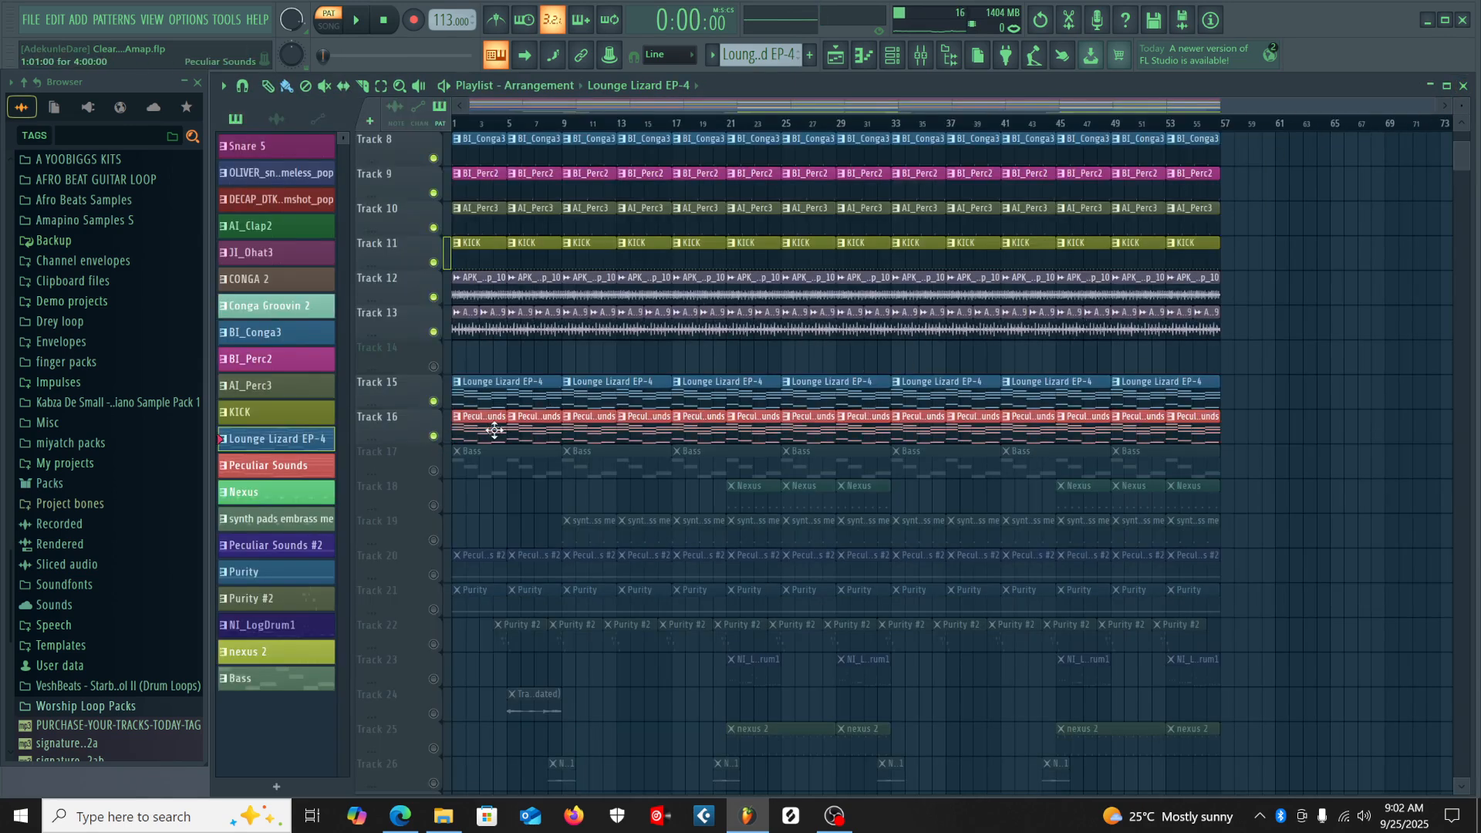
left_click(540, 433)
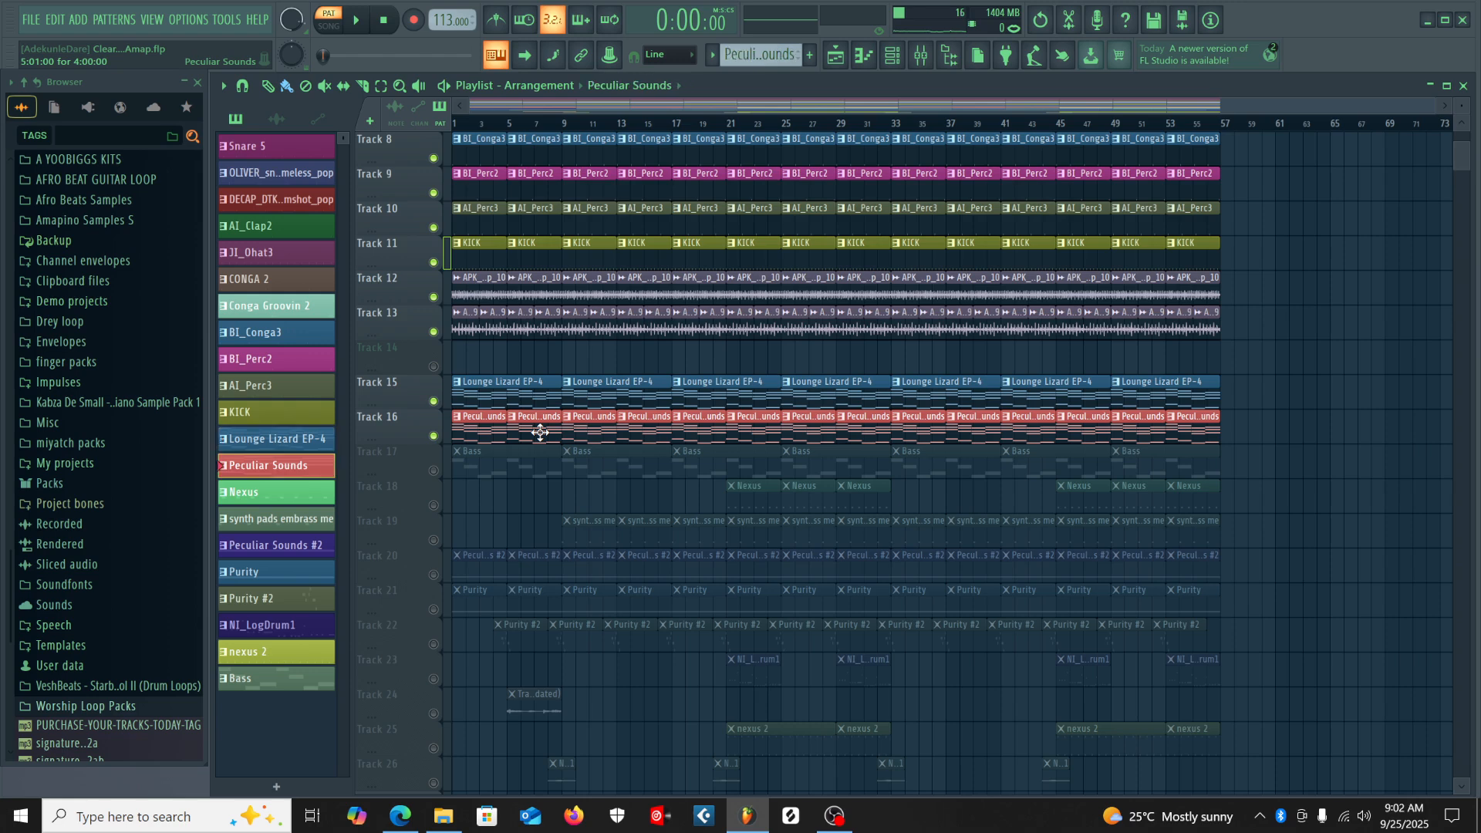
double_click(540, 433)
left_click_drag(817, 110, 383, 108)
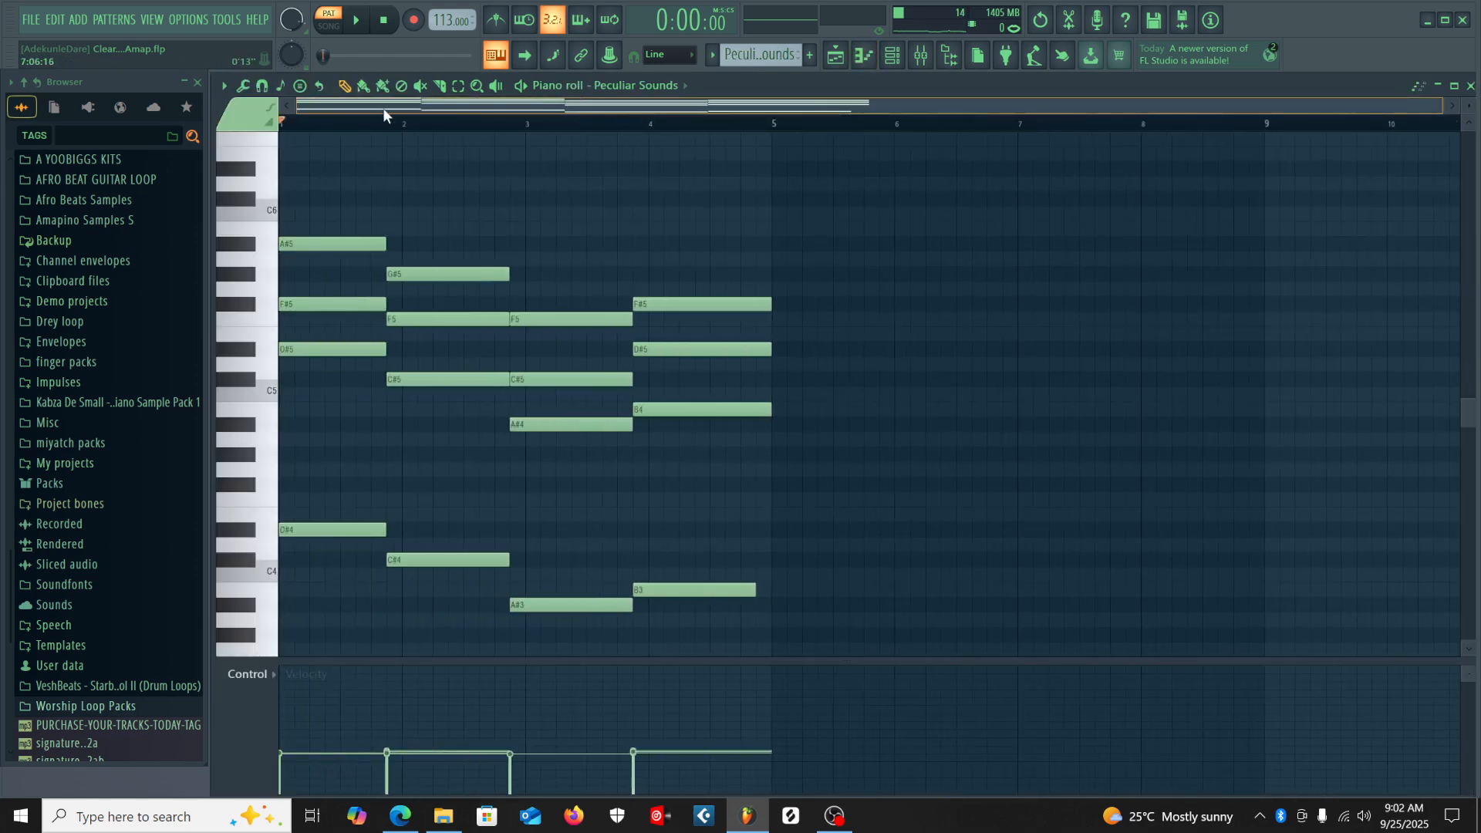
Open the Peculiar Sounds instrument from the channel rack, pick the K-Pad preset, and close both windows.
left_click(893, 57)
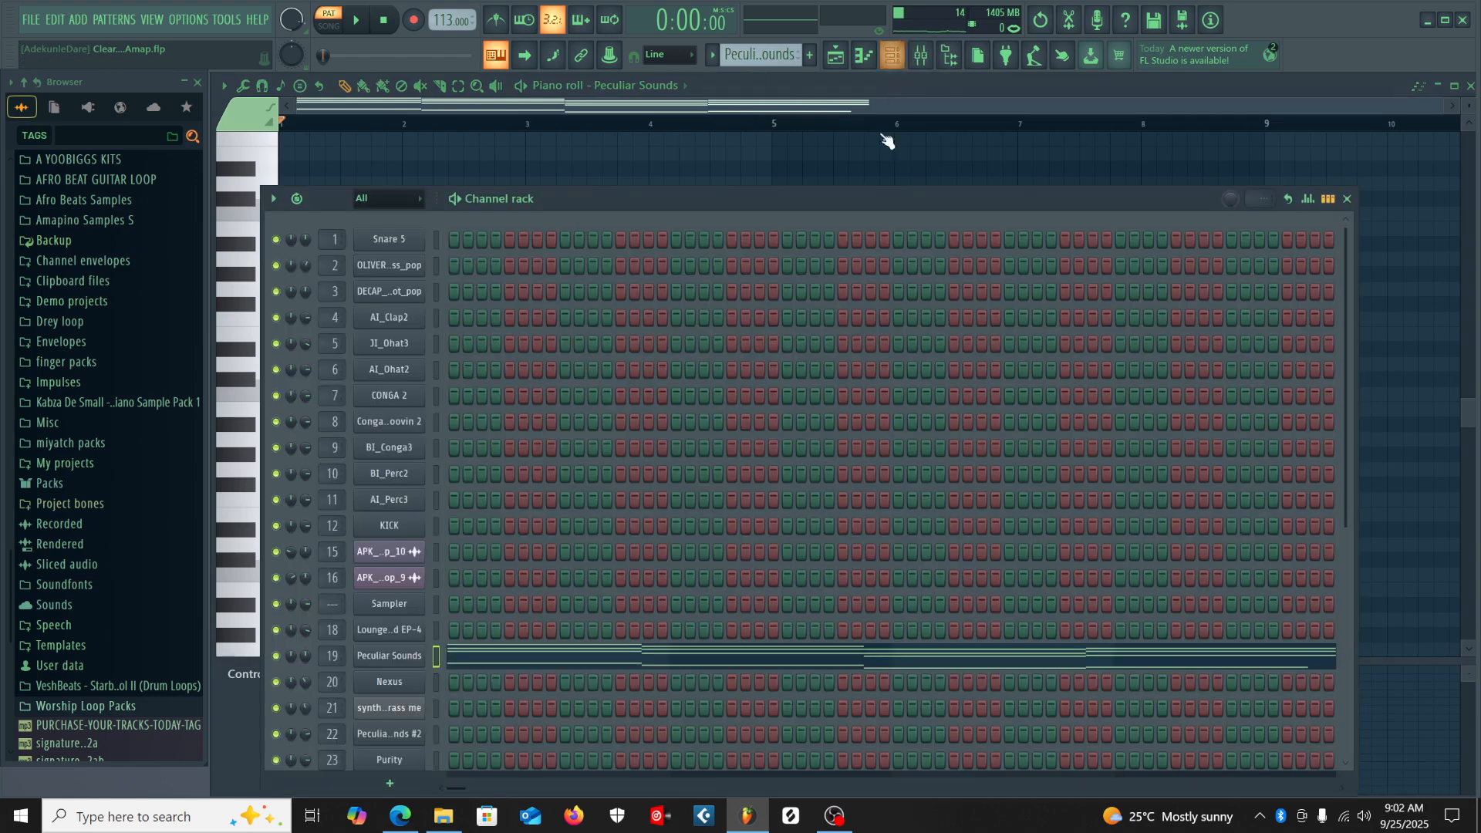
left_click(380, 657)
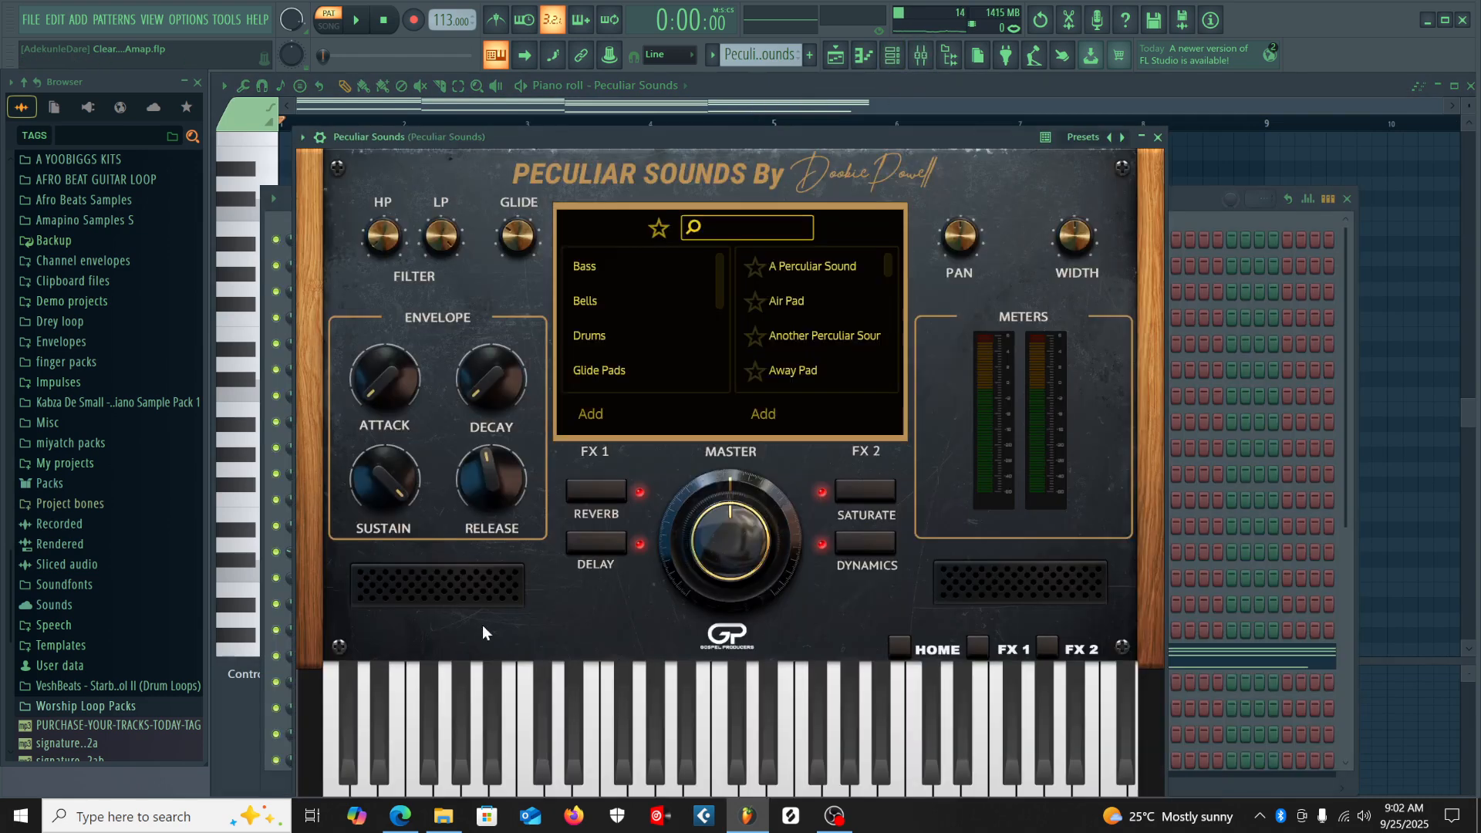
scroll(838, 335, "down", 5)
scroll(838, 335, "up", 3)
left_click(840, 336)
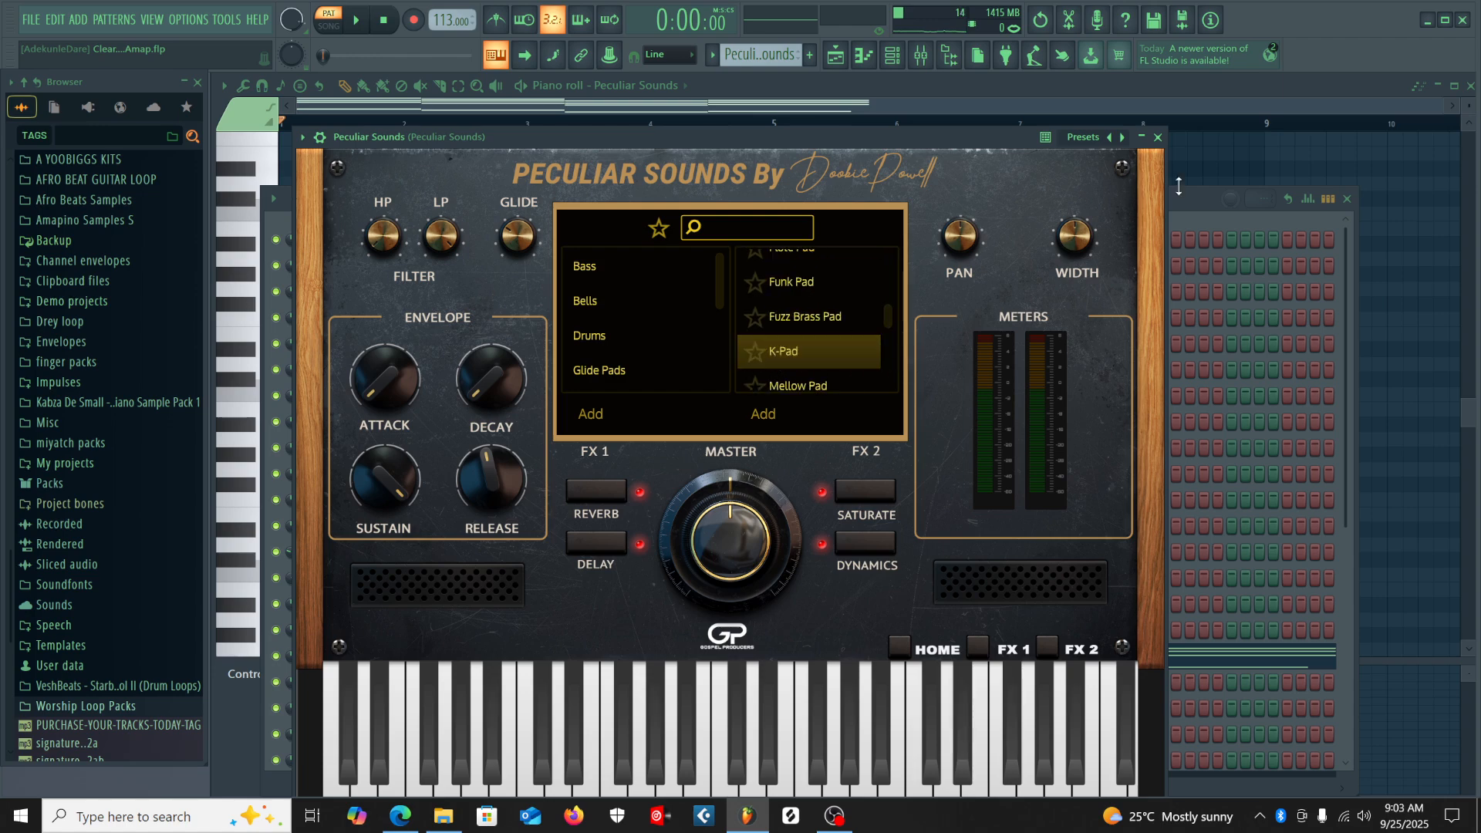
left_click(1159, 139)
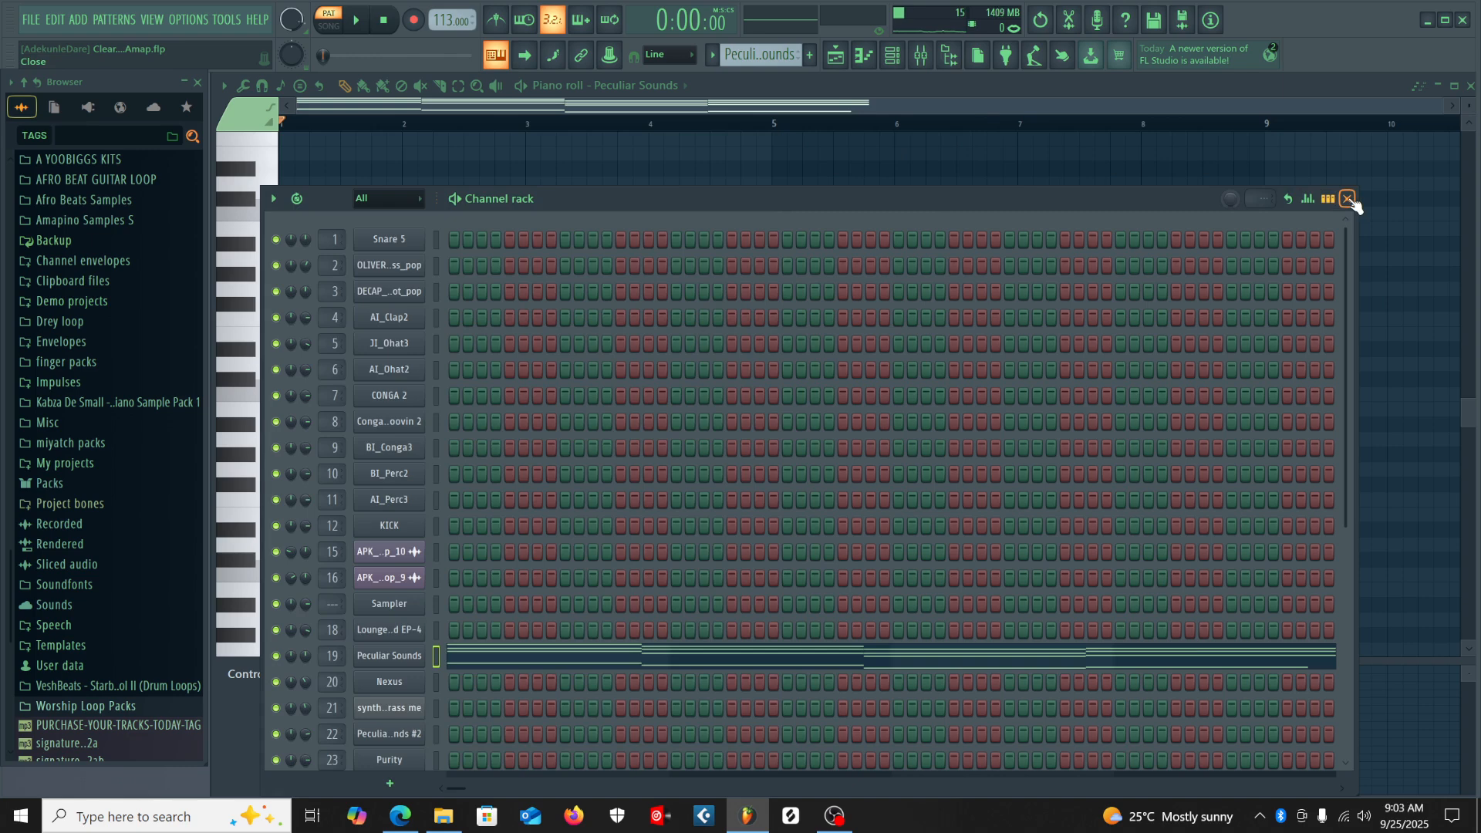
left_click(1348, 200)
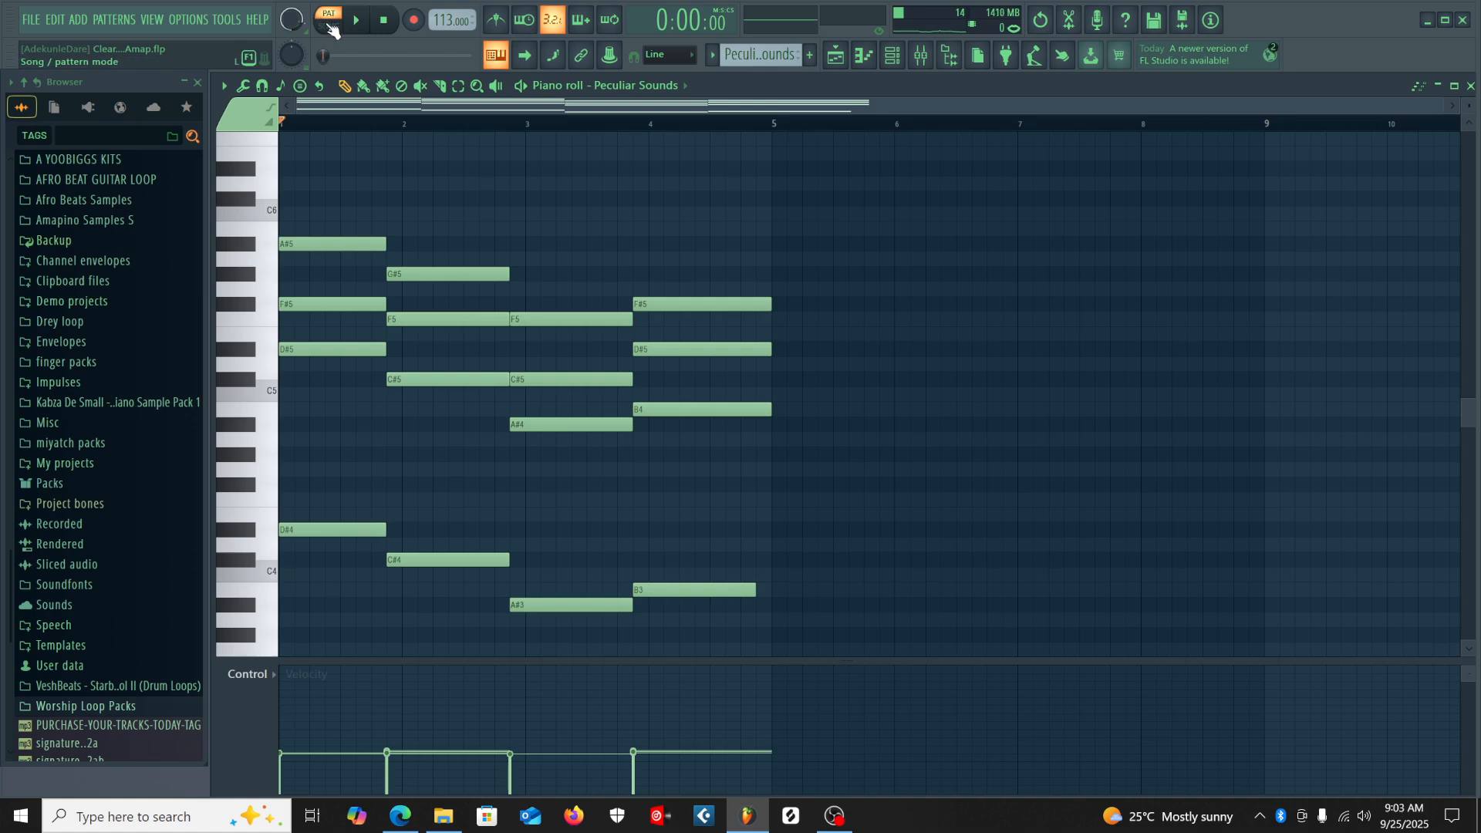
Play the Peculiar Sounds chords in pattern mode, return to the playlist, and stop playback.
key("space")
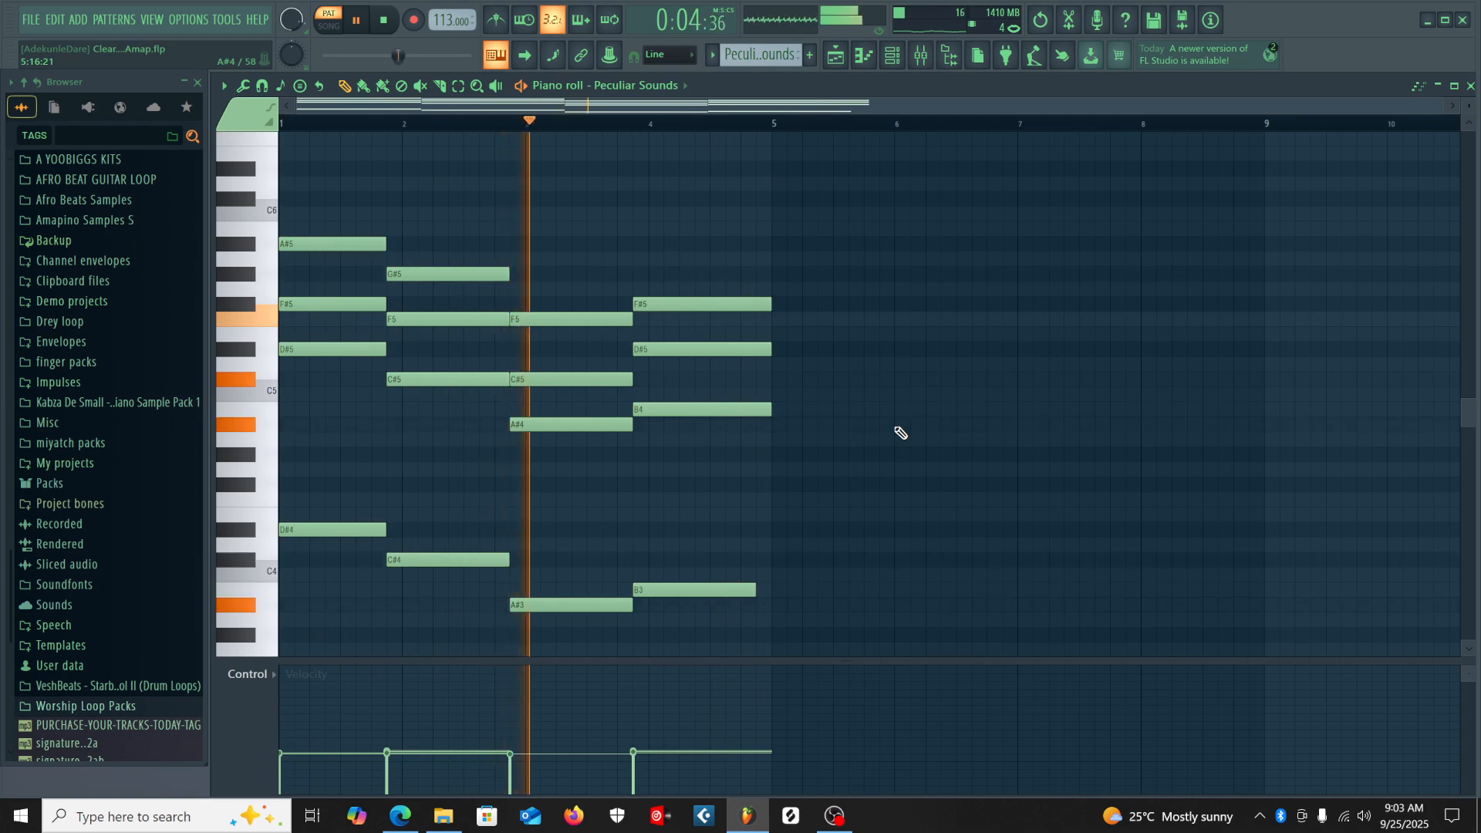
left_click(1471, 87)
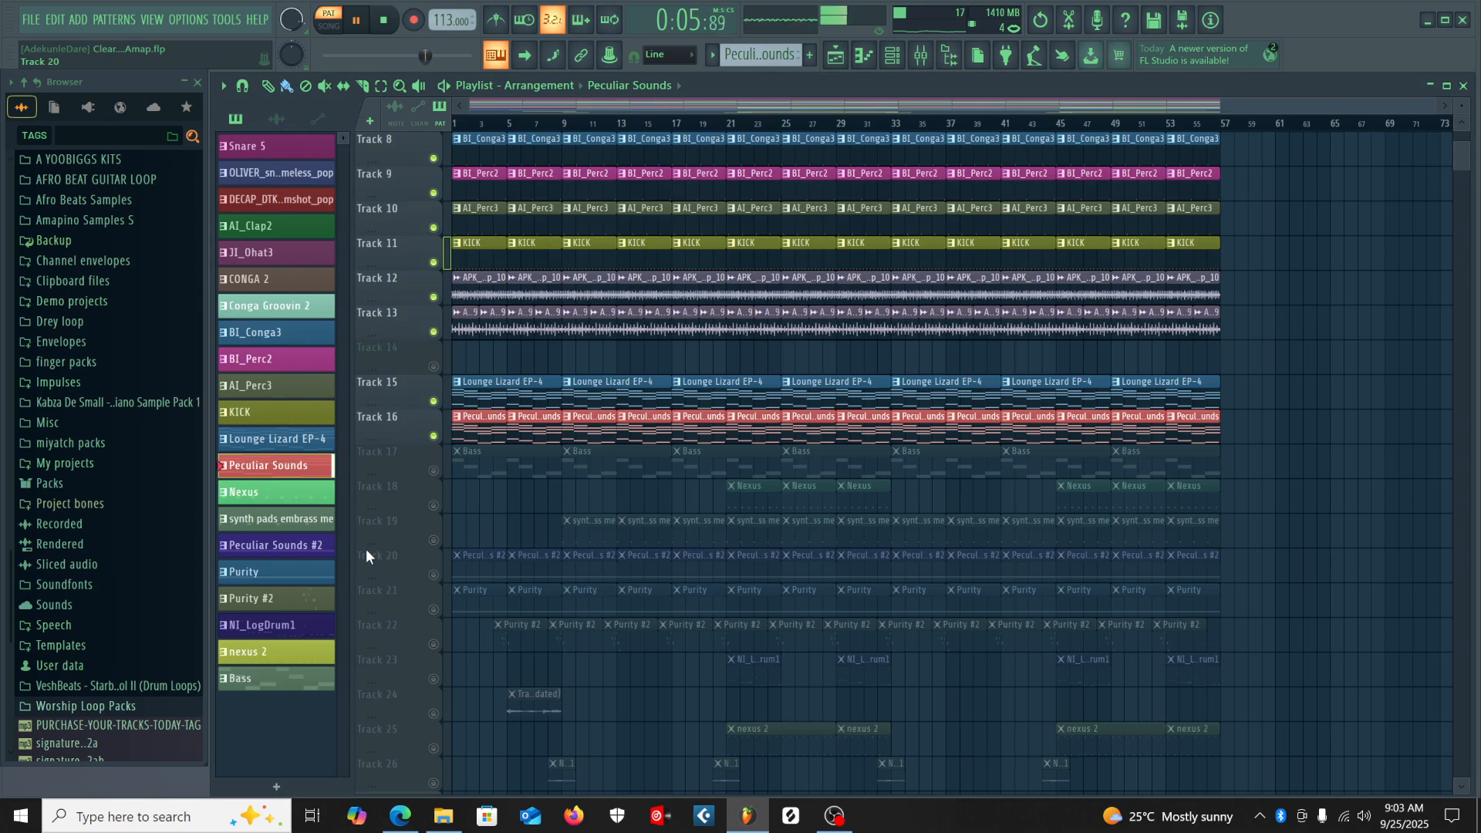
key("space")
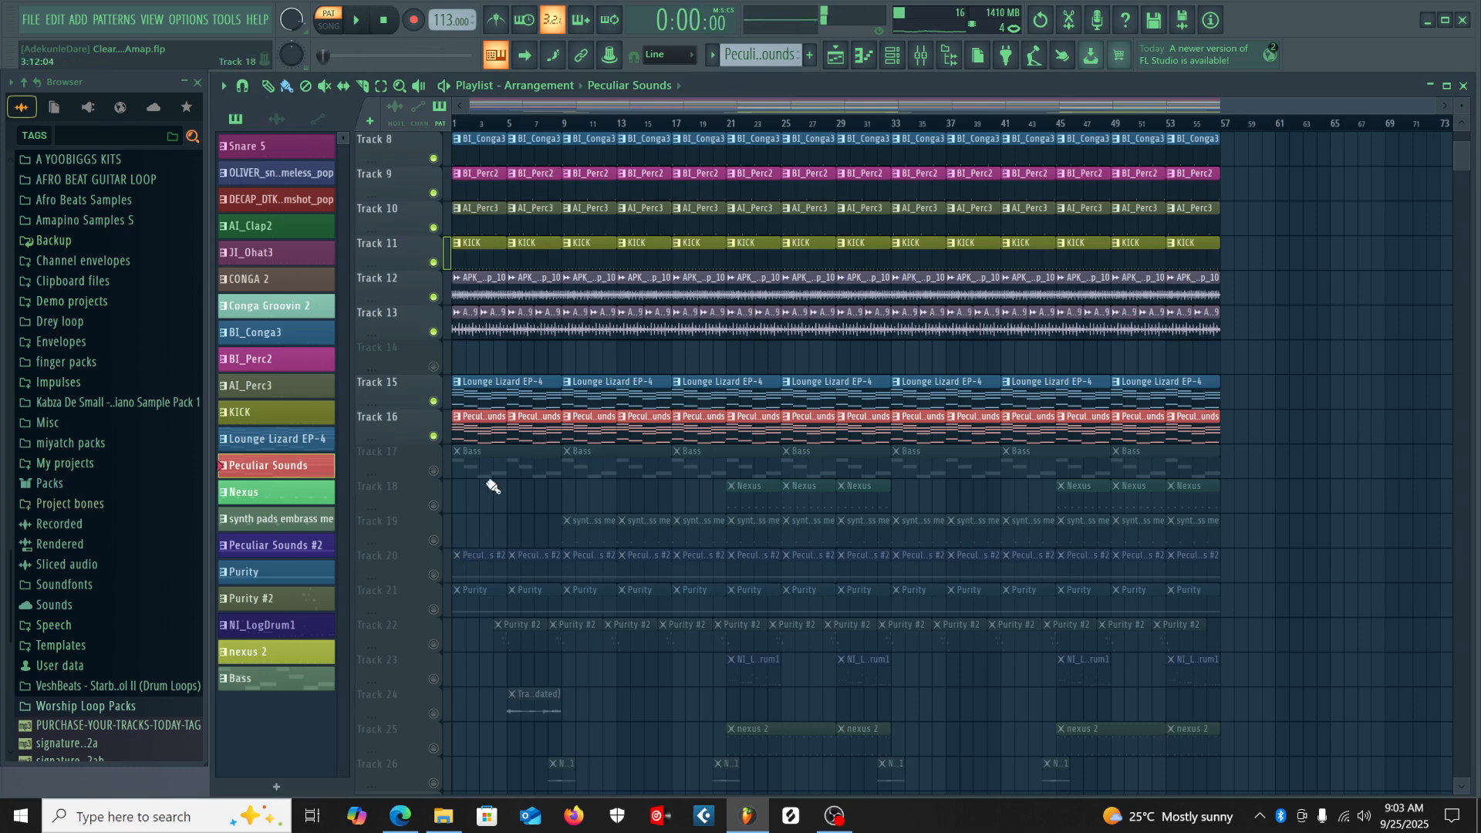
Unmute Track 17 and open its Bass clip in the piano roll with all eight bars in view.
left_click(433, 472)
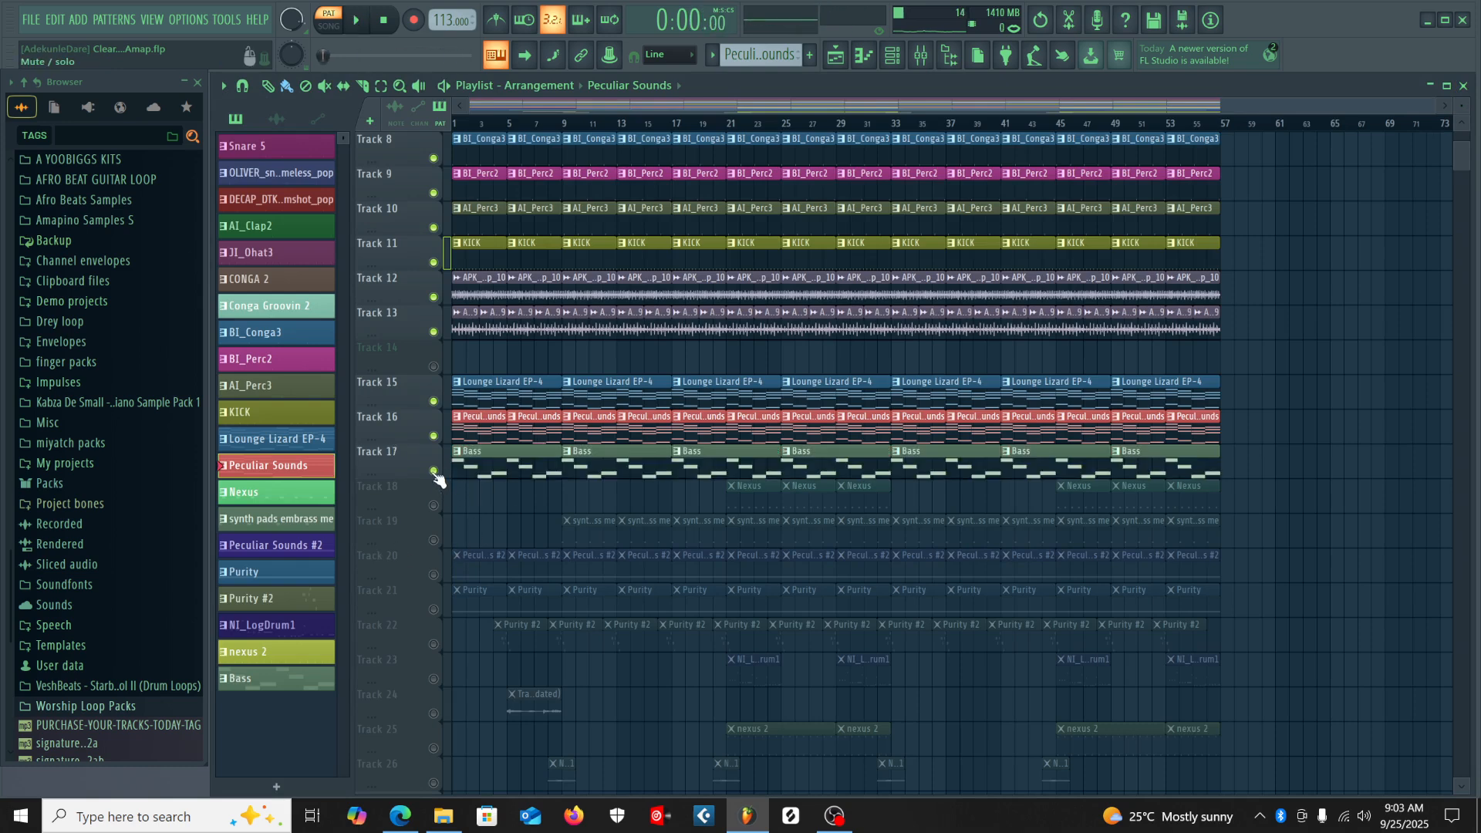
double_click(496, 469)
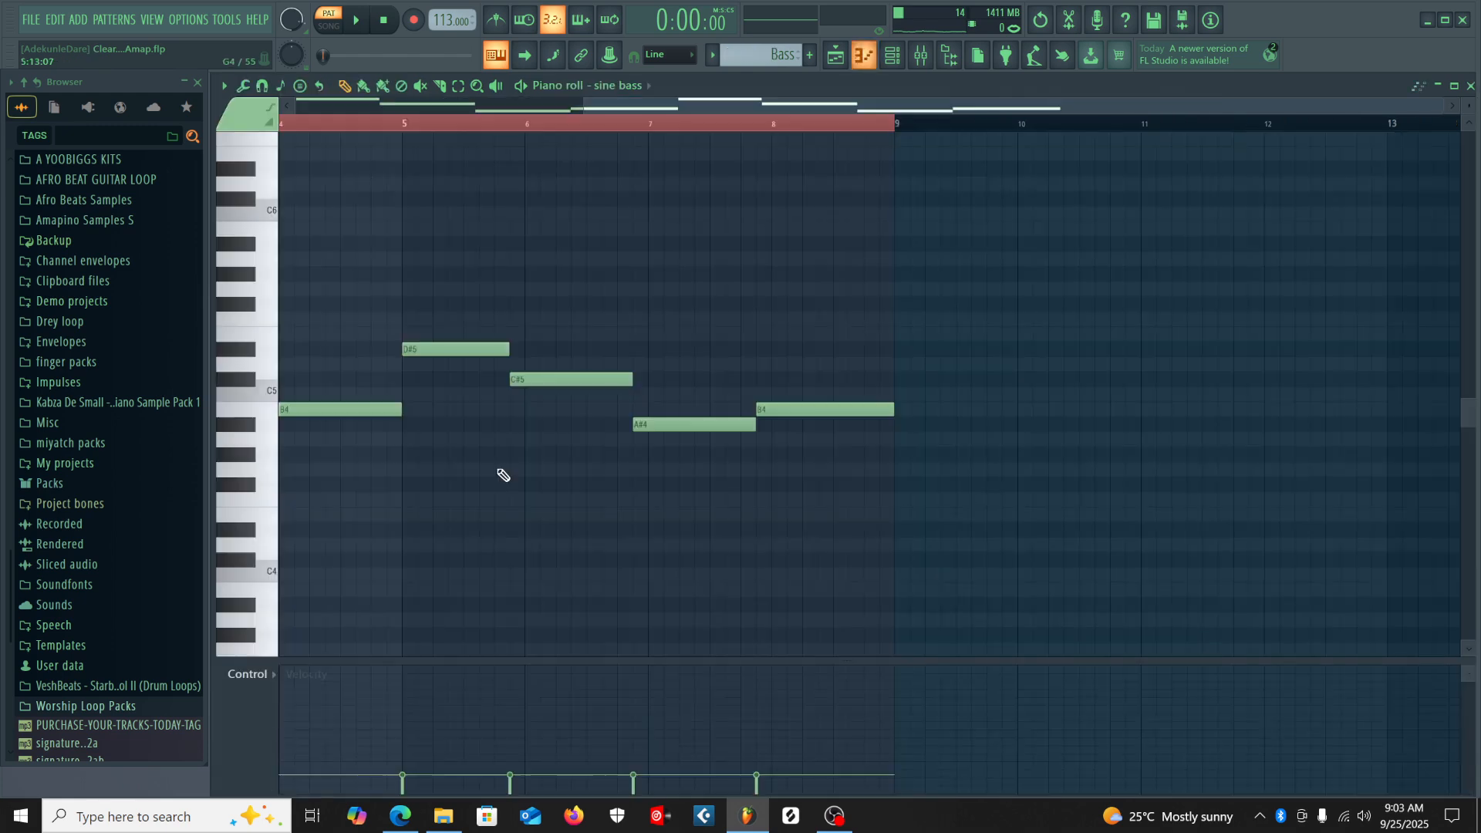
left_click_drag(729, 122, 318, 116)
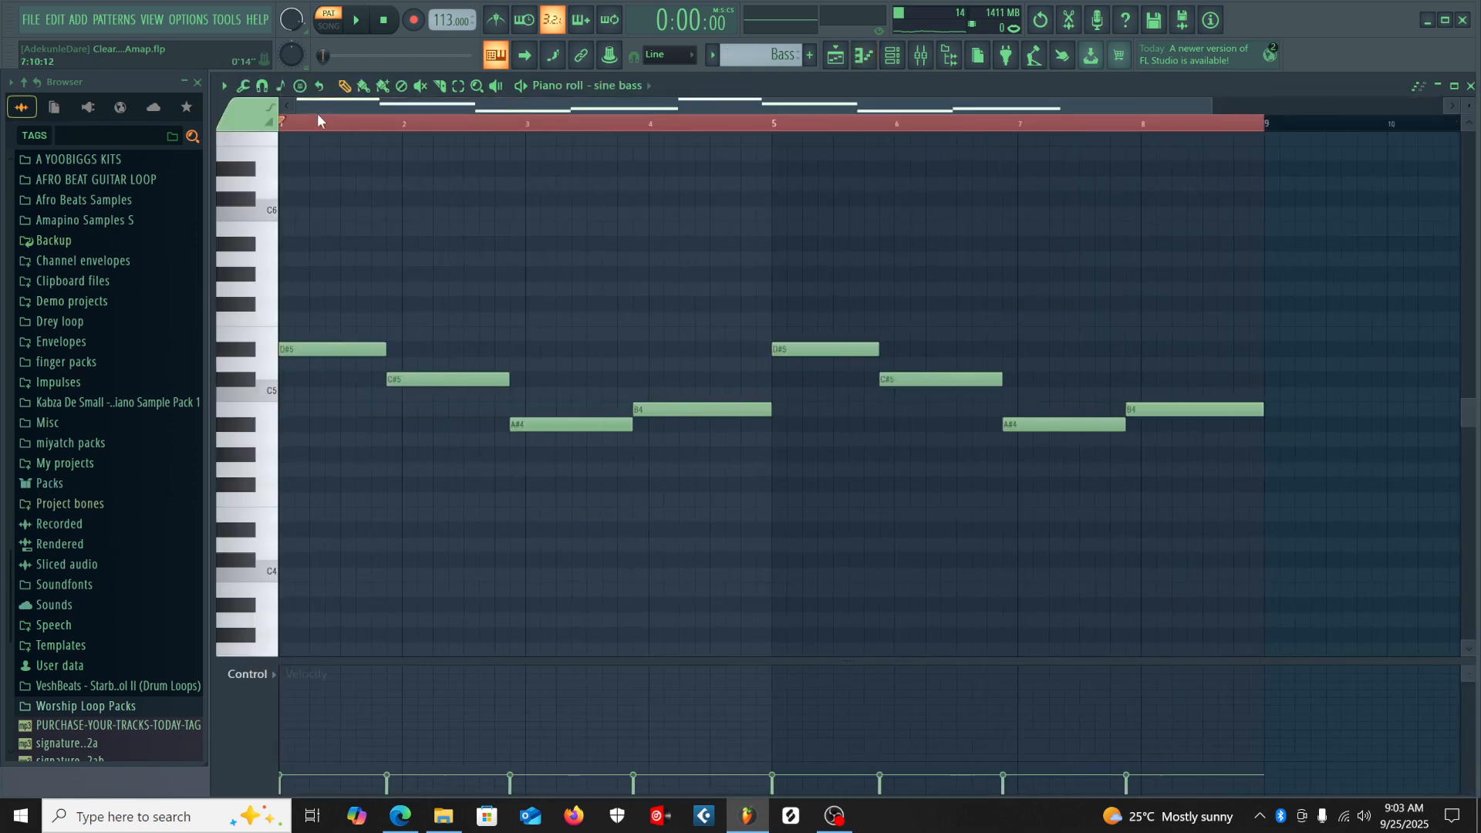
Move the channel rack higher over the piano roll, try to lengthen it to show more channels, and close it.
left_click(894, 56)
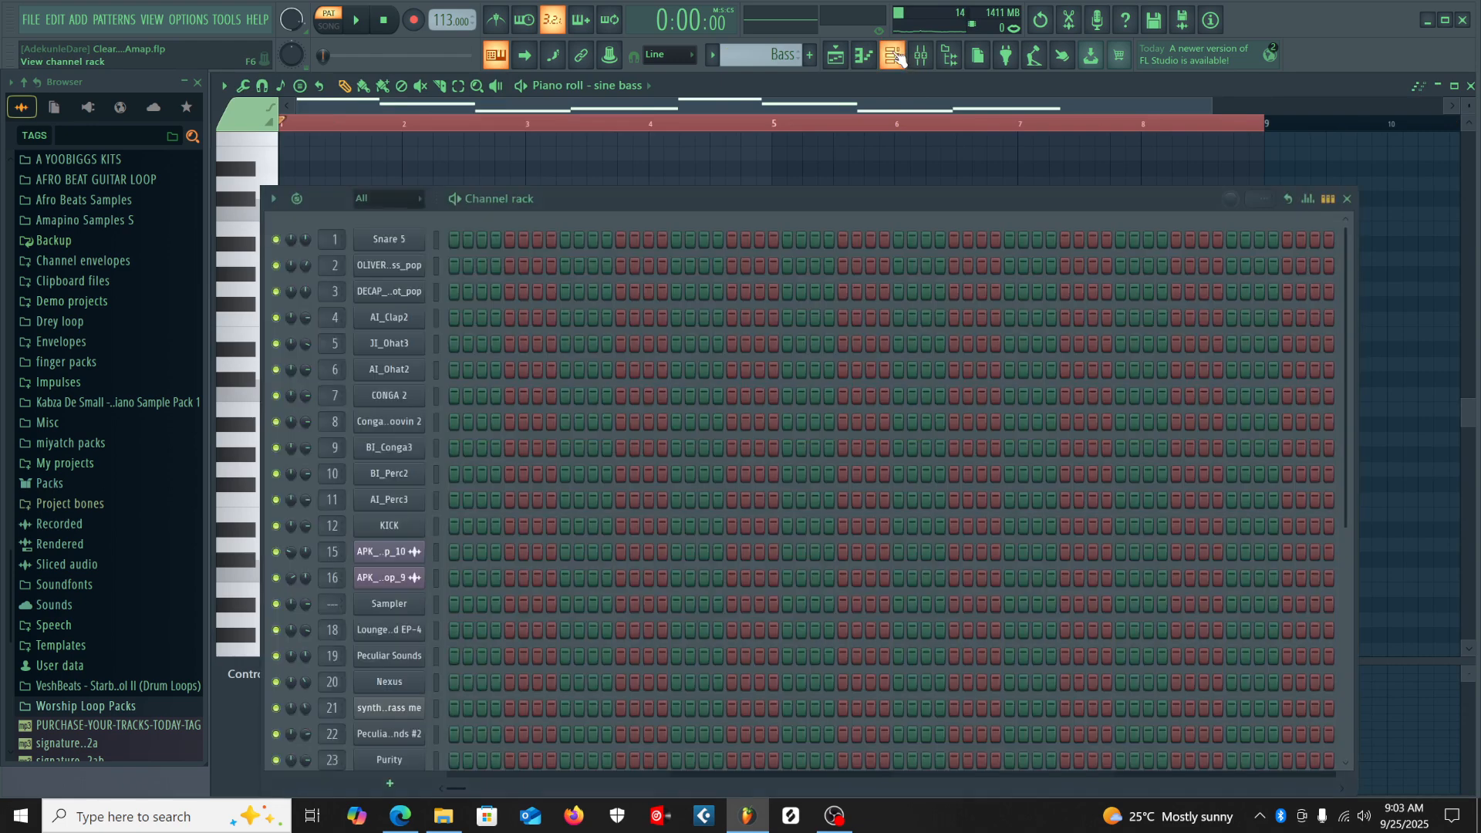
left_click_drag(672, 199, 692, 109)
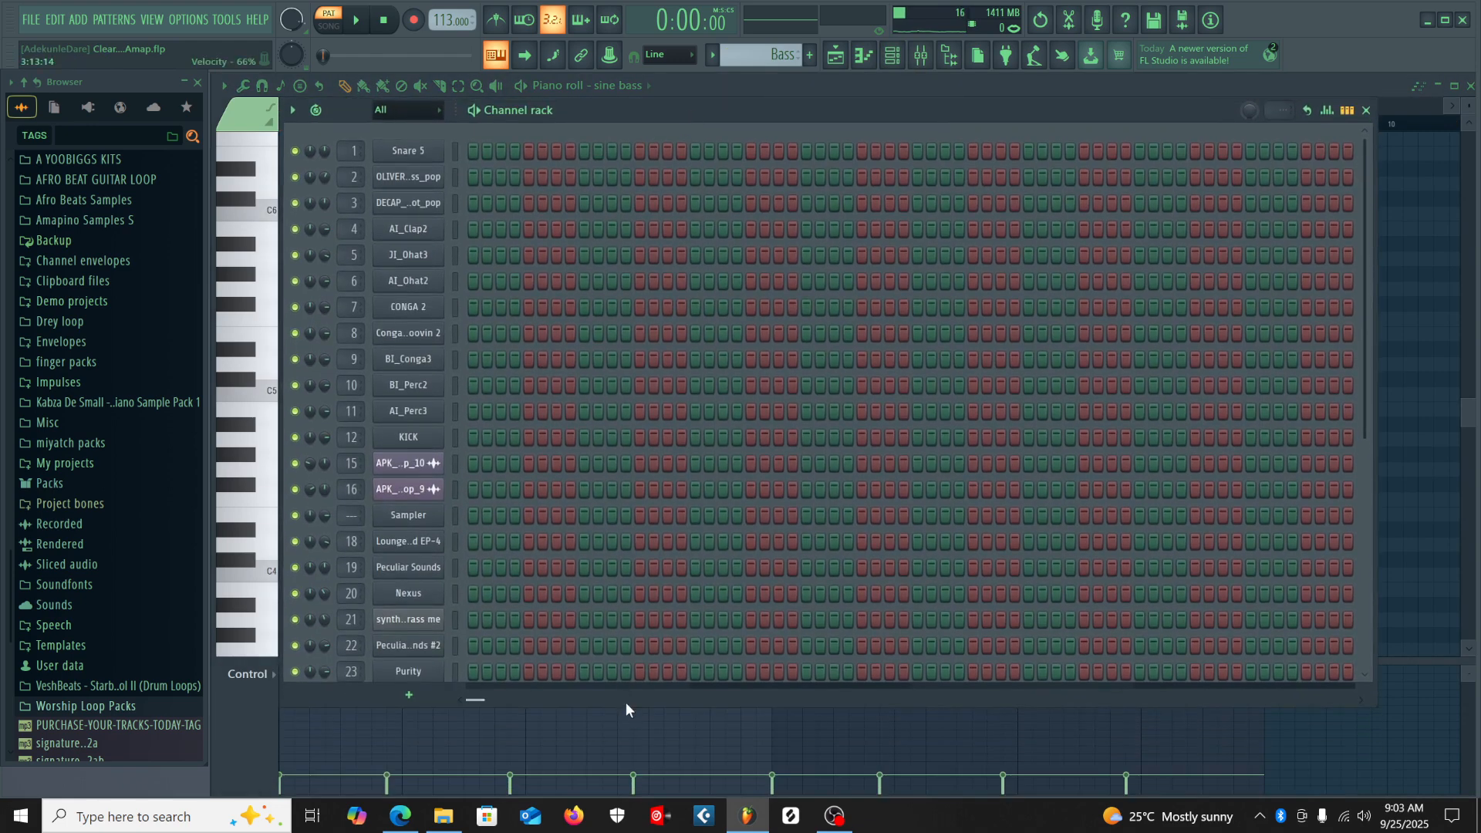
left_click_drag(625, 705, 627, 791)
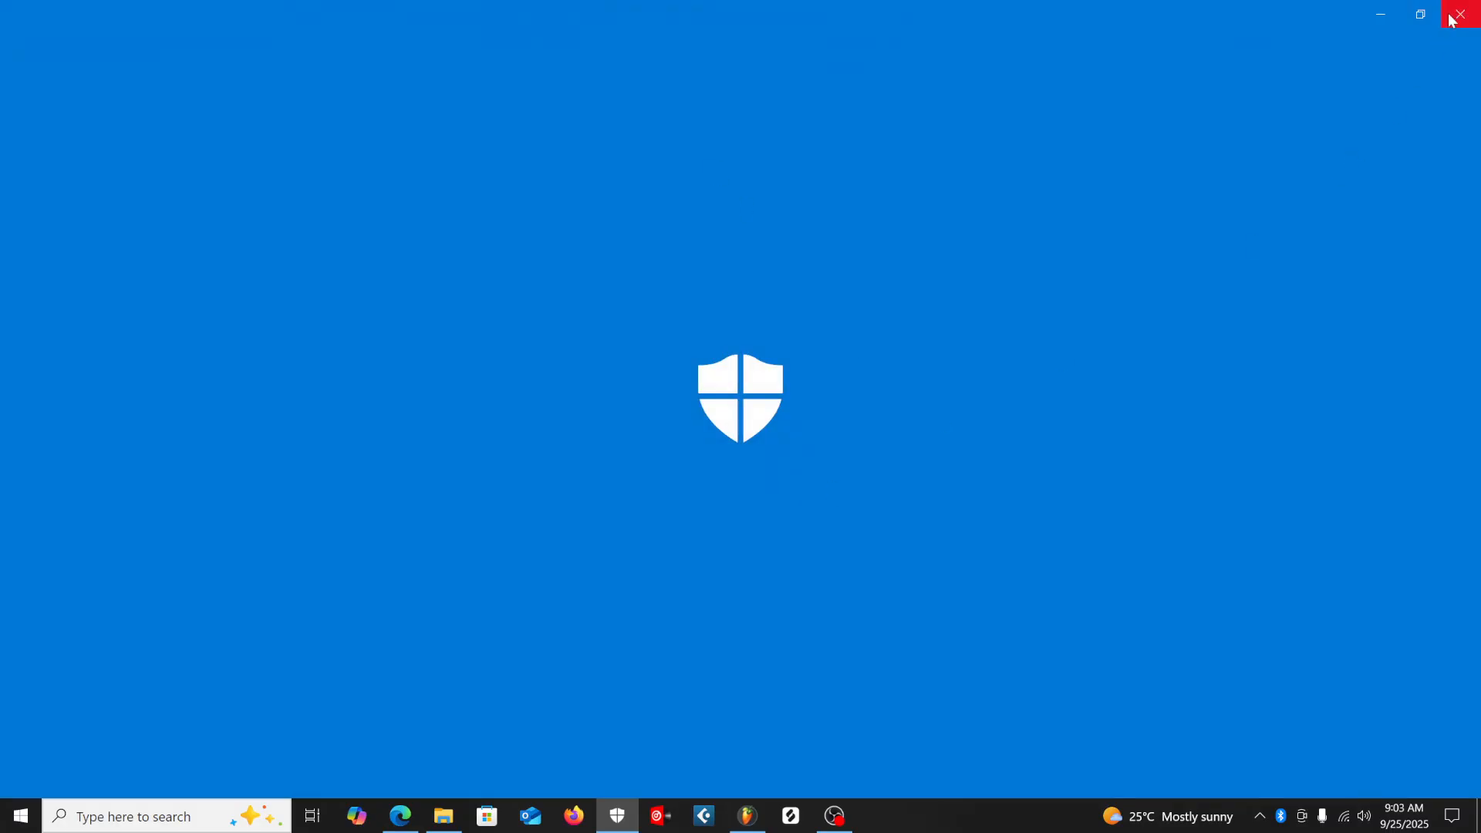
left_click(1459, 15)
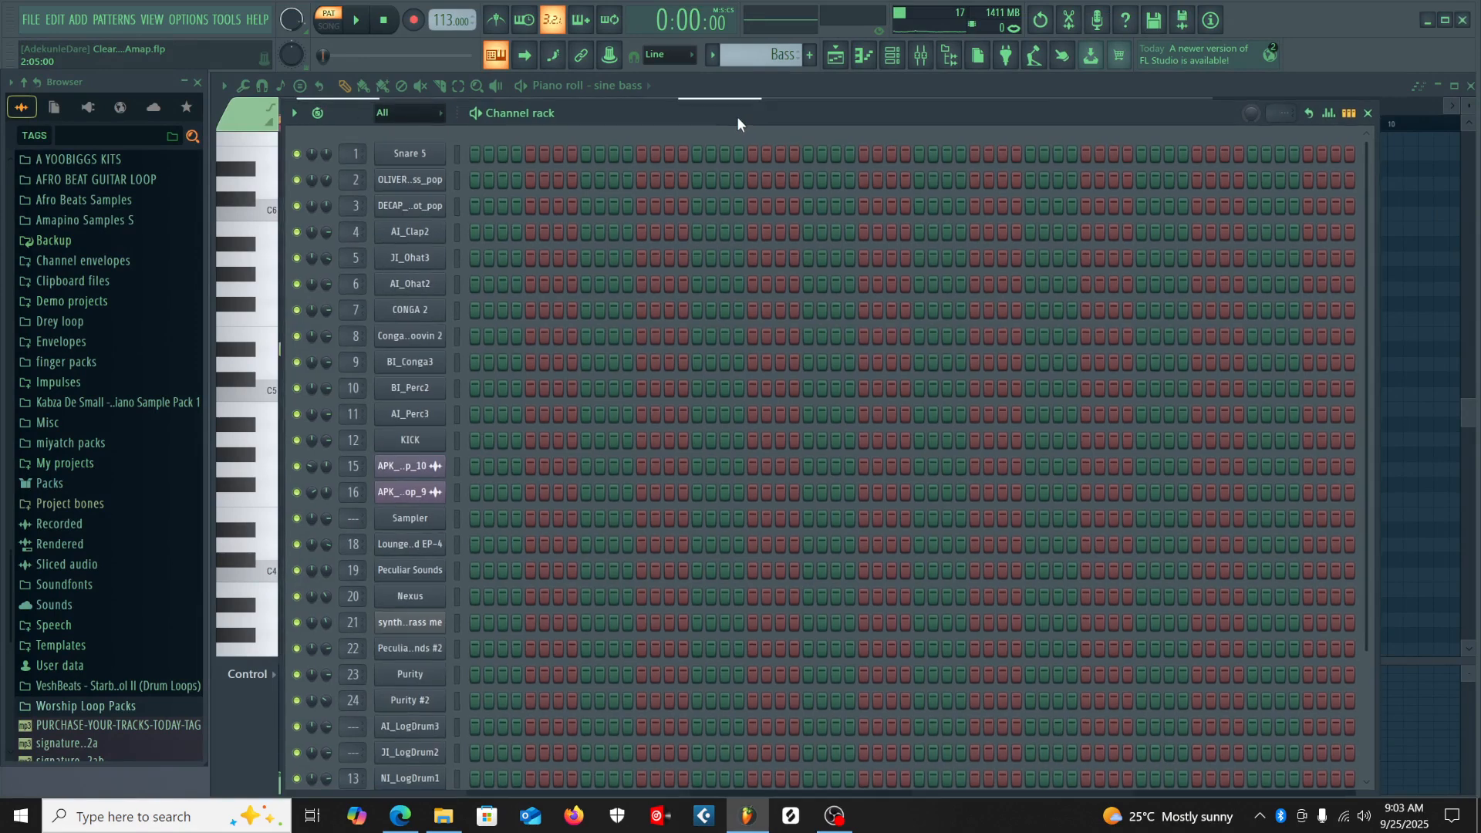
left_click_drag(738, 117, 753, 79)
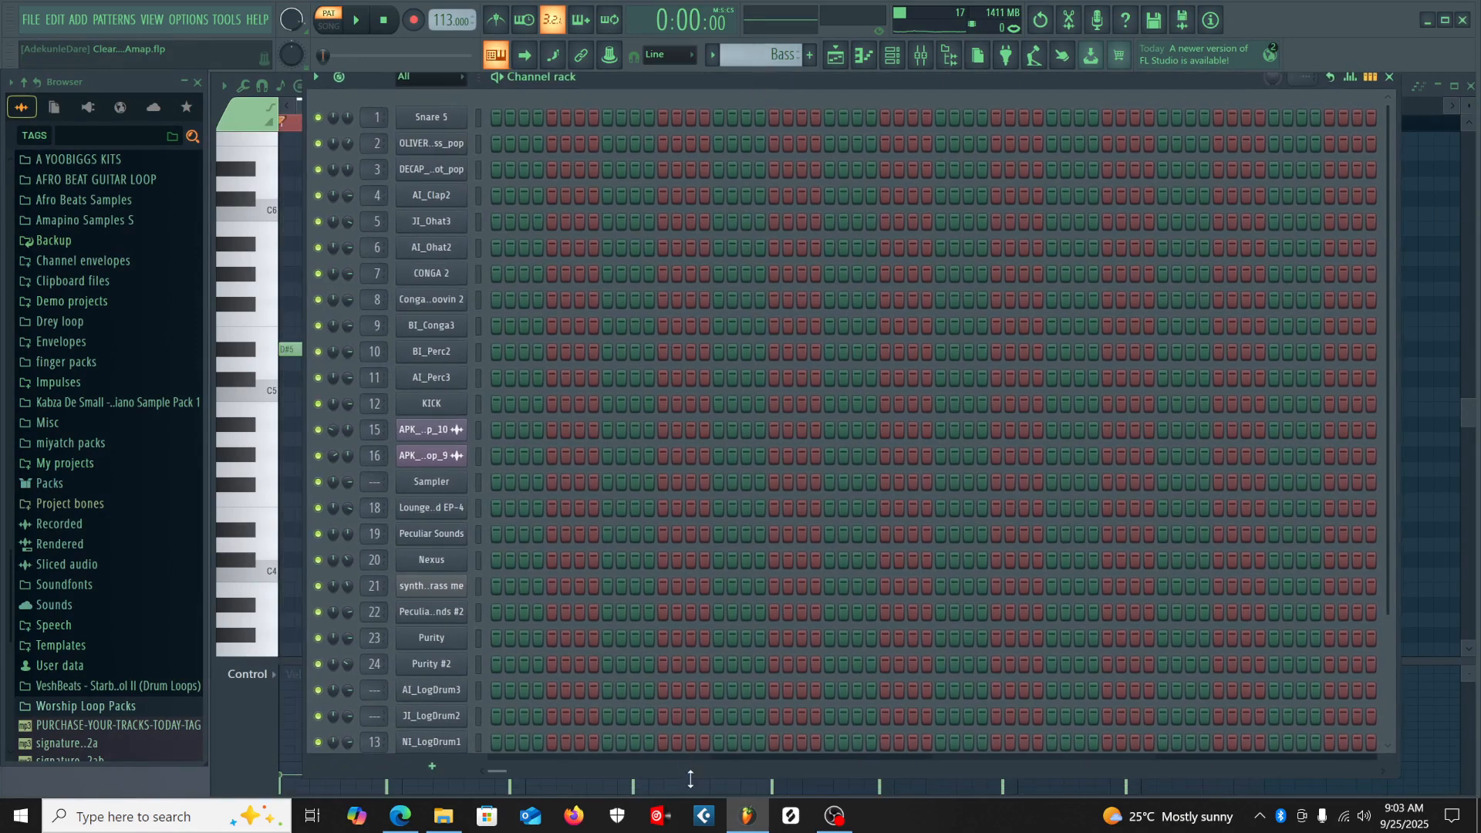
left_click_drag(694, 775, 708, 628)
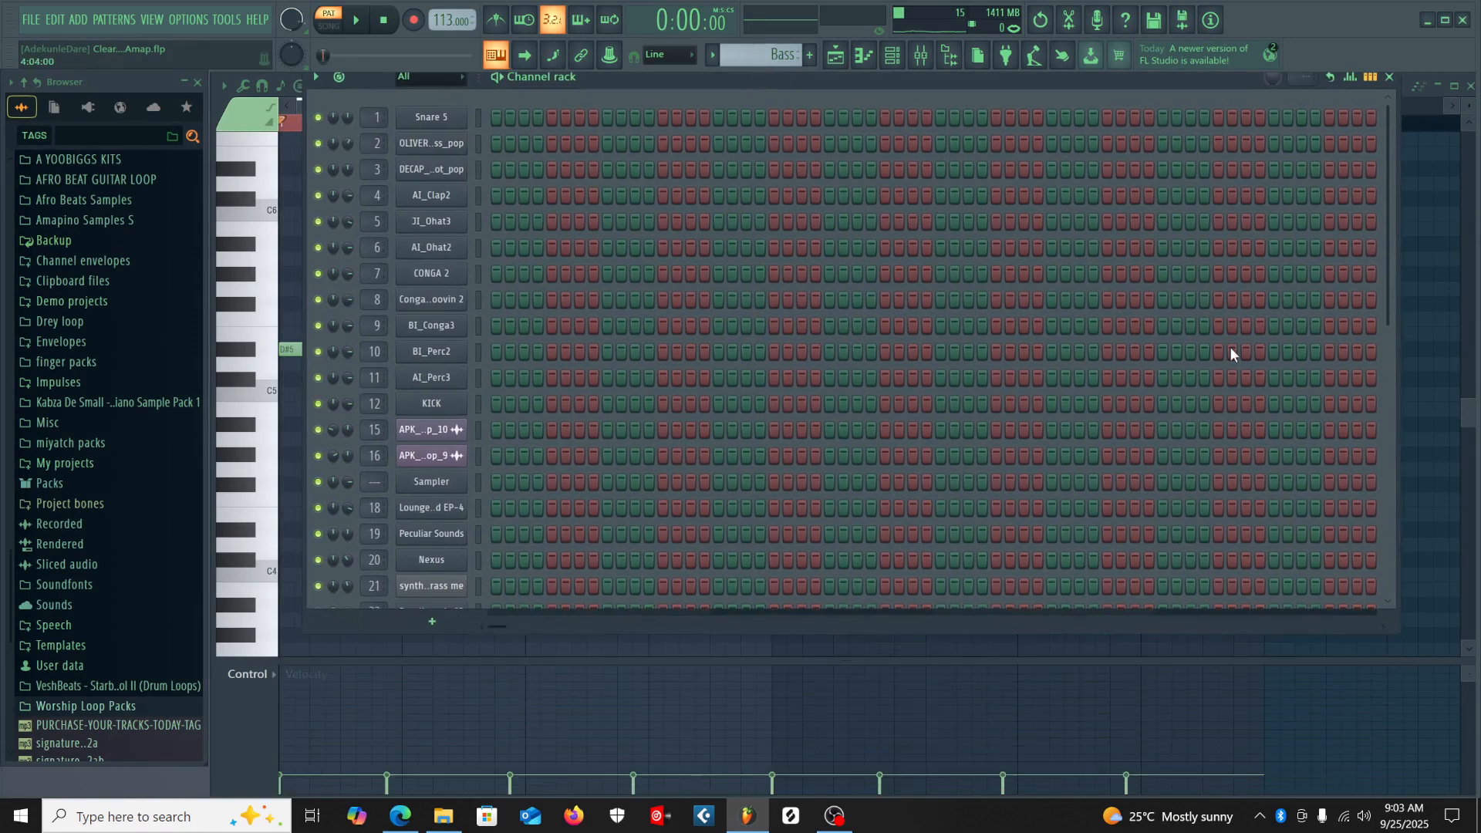
left_click(1392, 77)
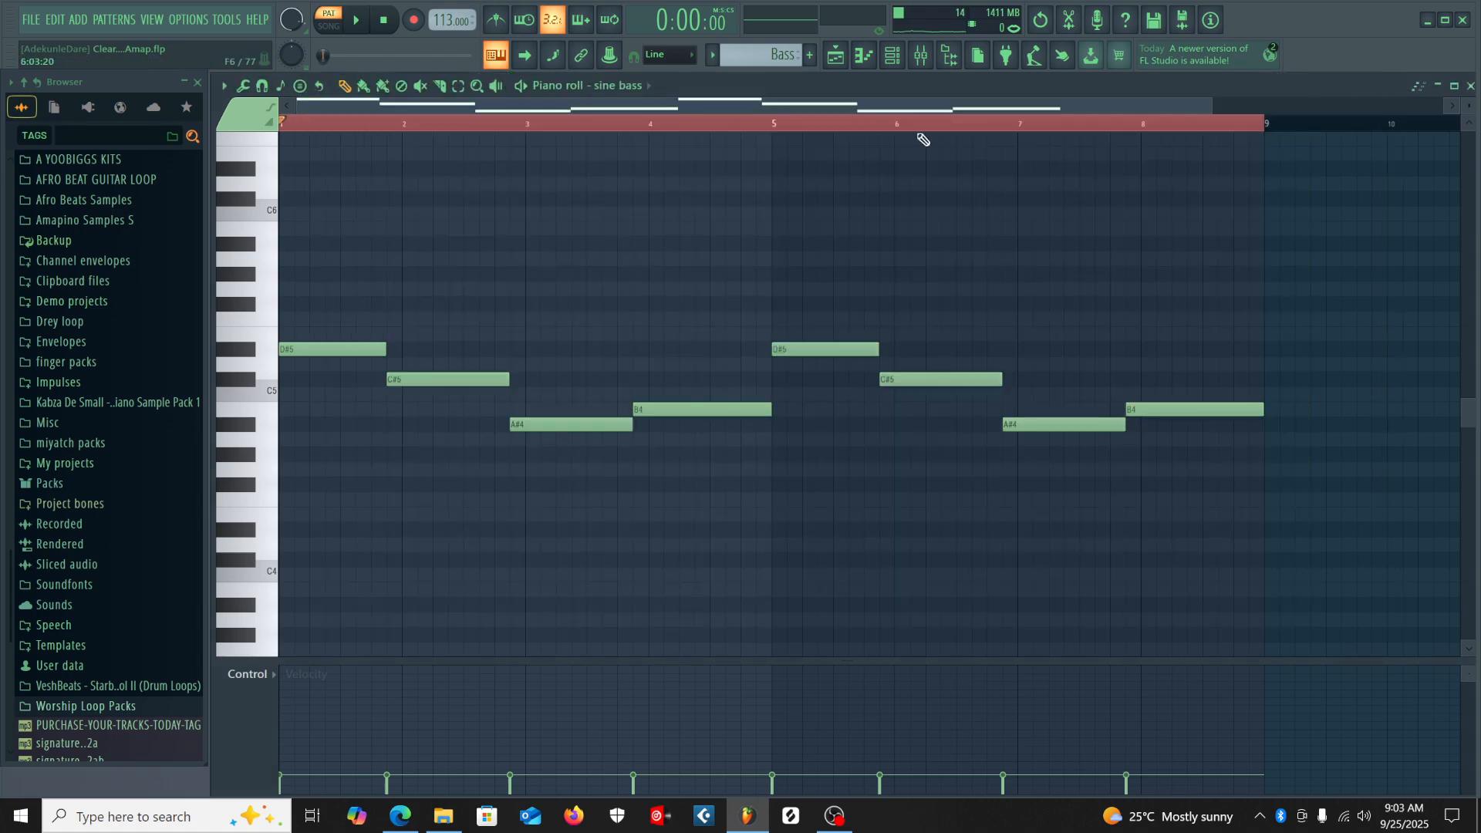
Reopen the channel rack and lengthen it to bring the sine bass channel into view.
left_click(895, 57)
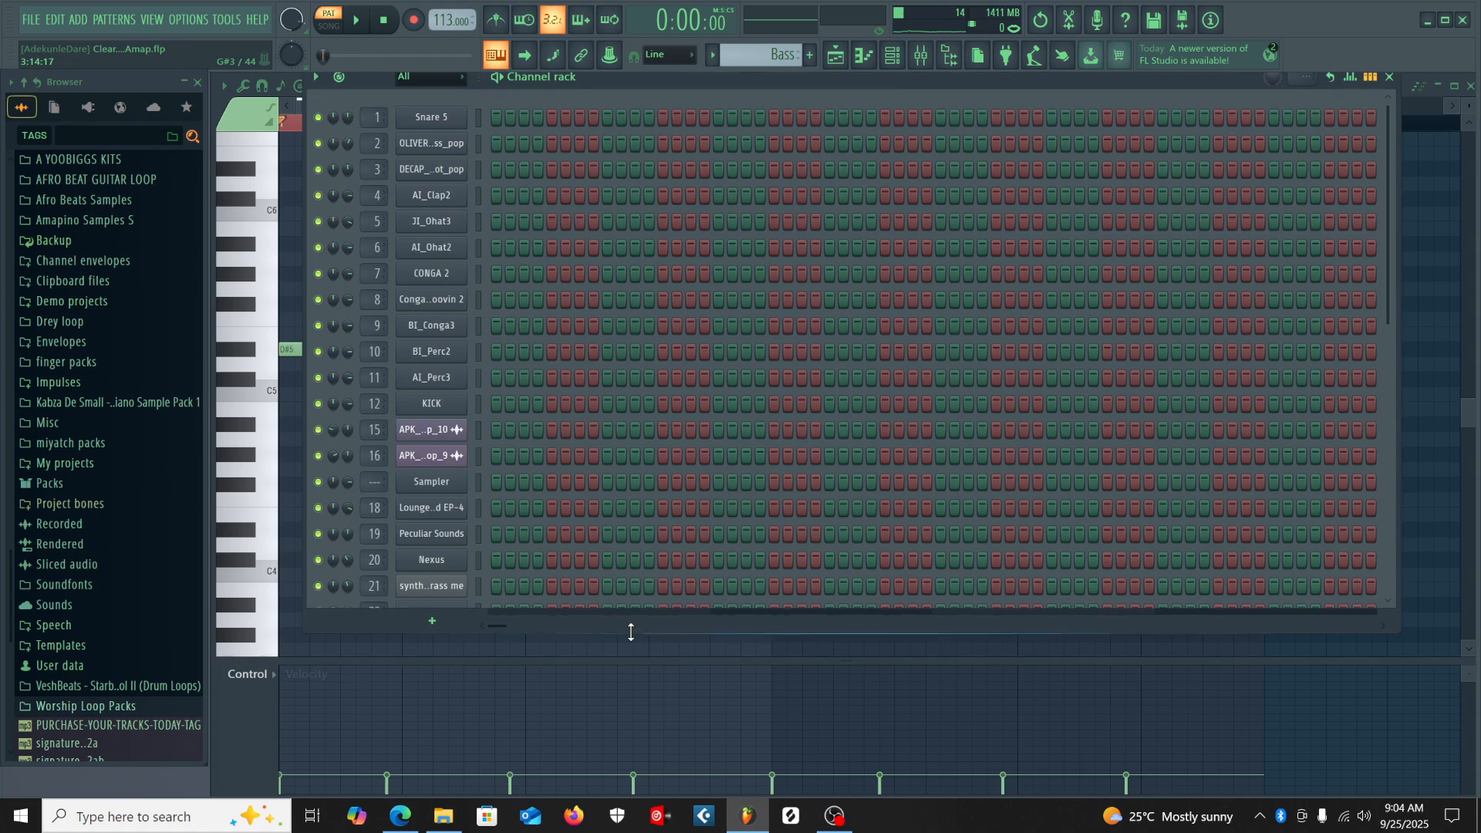
left_click_drag(628, 629, 630, 827)
scroll(646, 655, "down", 4)
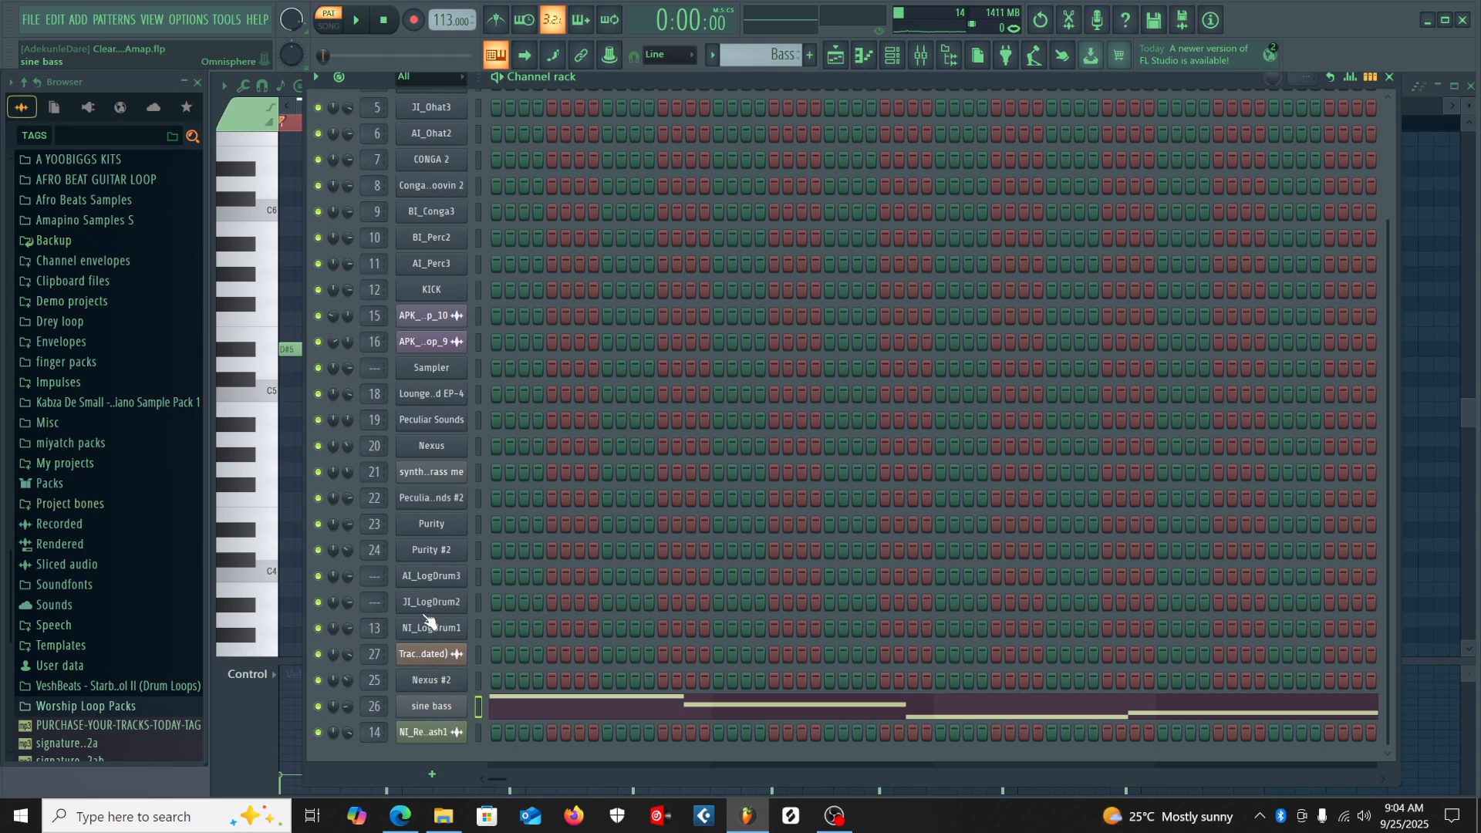
View the sine bass channel's Omnisphere instrument, waiting for the program to respond, and close it and the channel rack.
key("alt+F8")
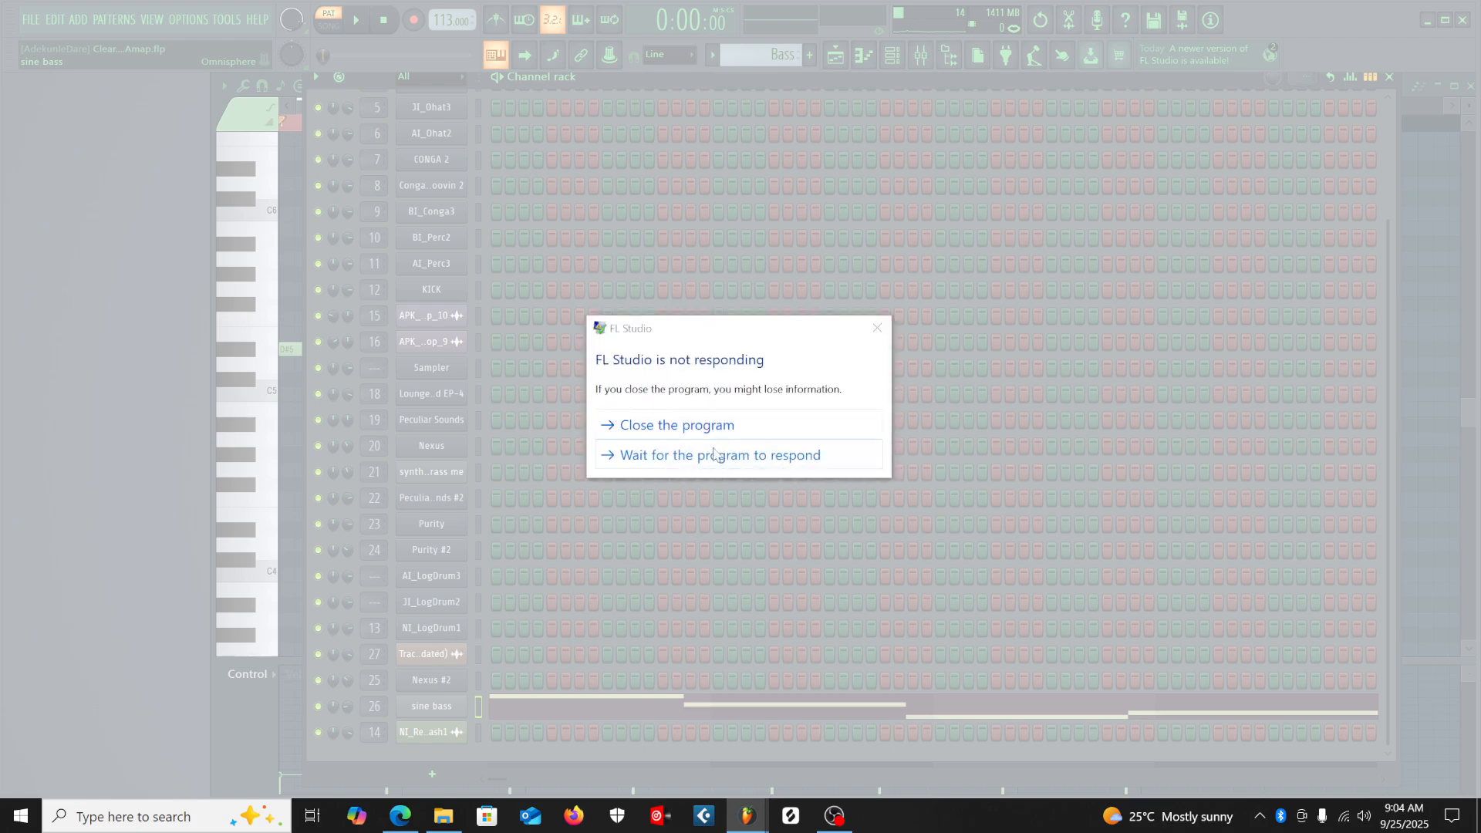
left_click(710, 454)
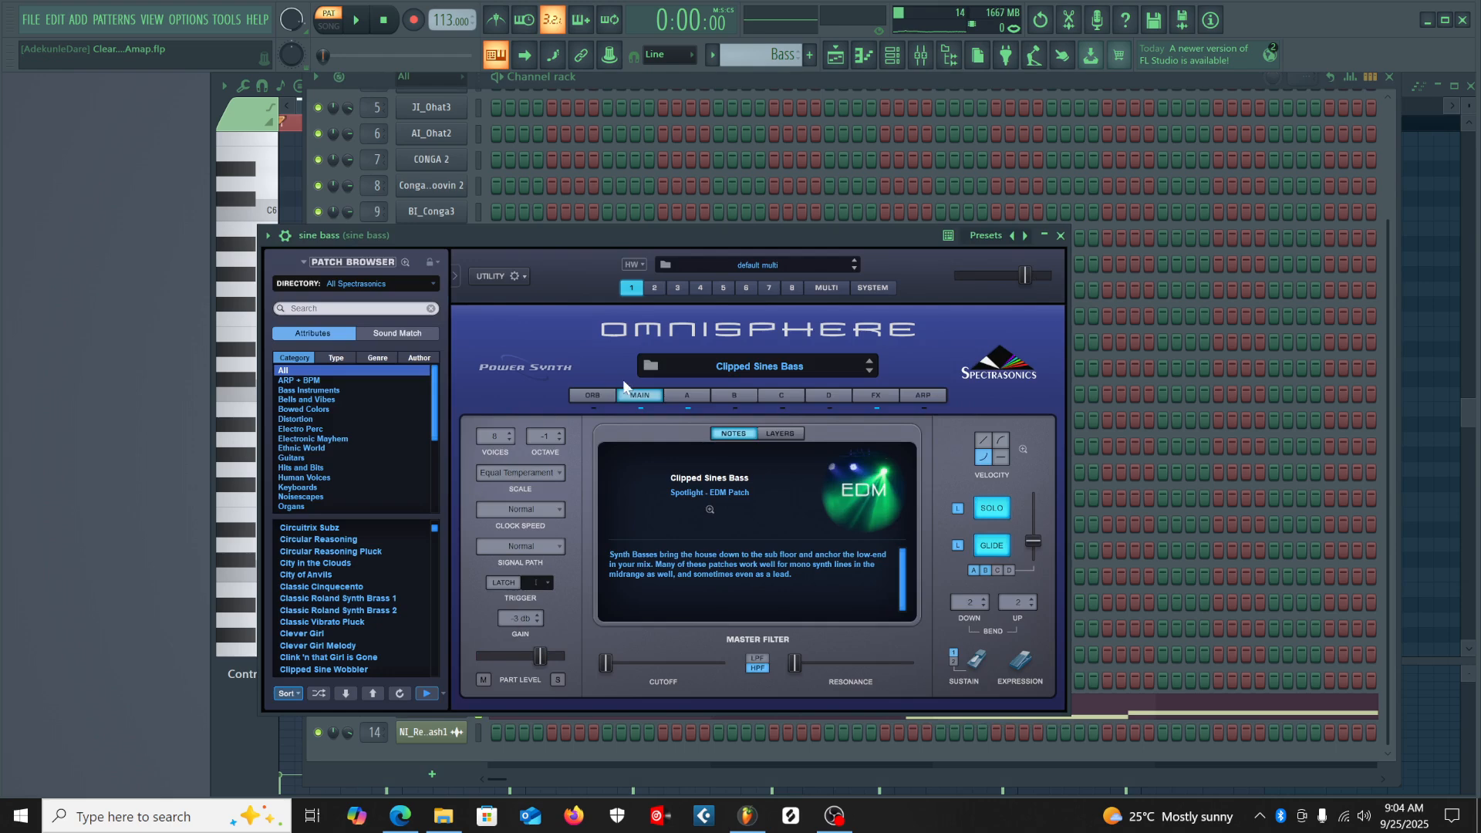
left_click(1061, 235)
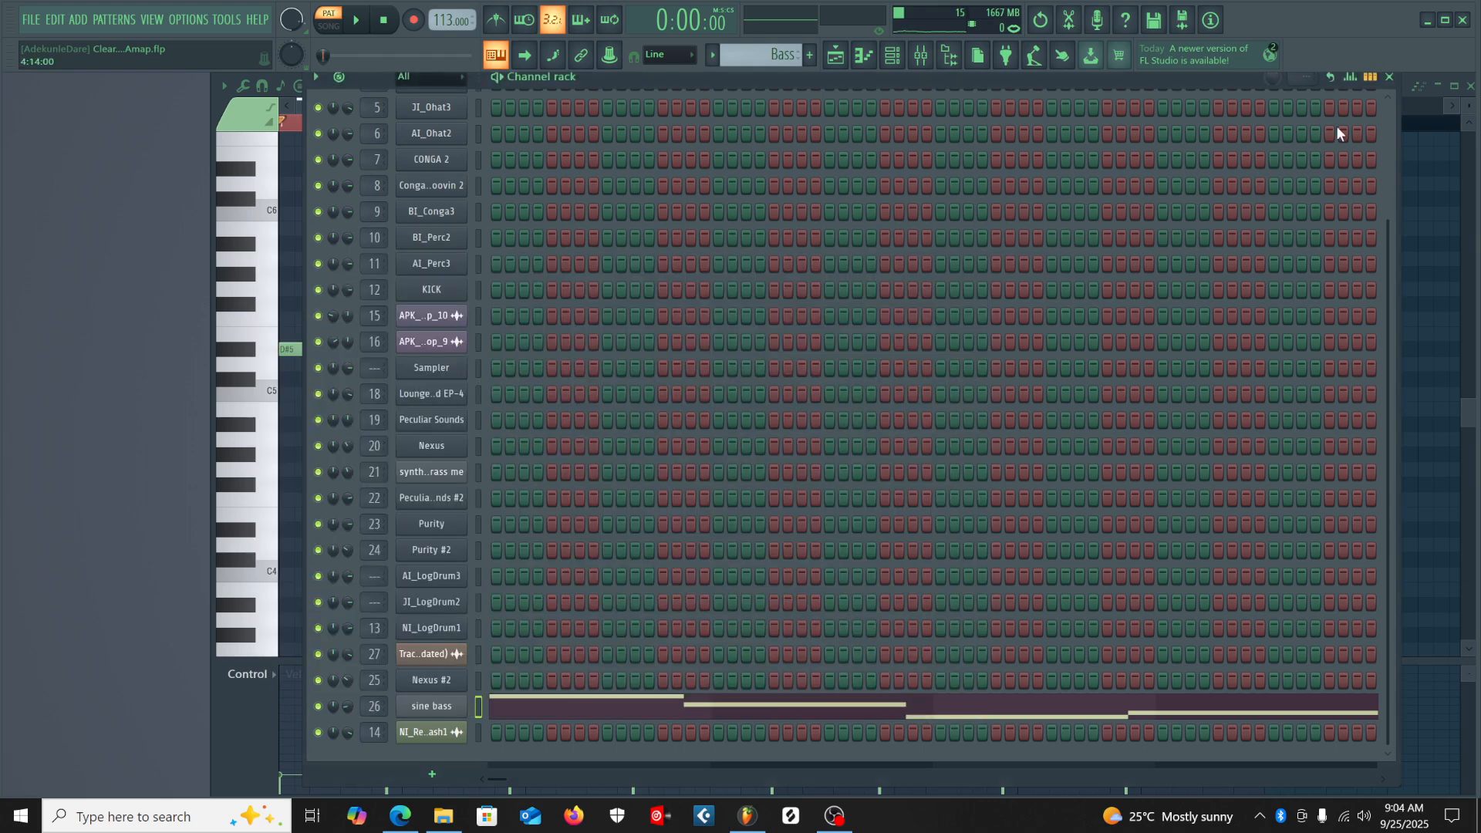
left_click(1392, 78)
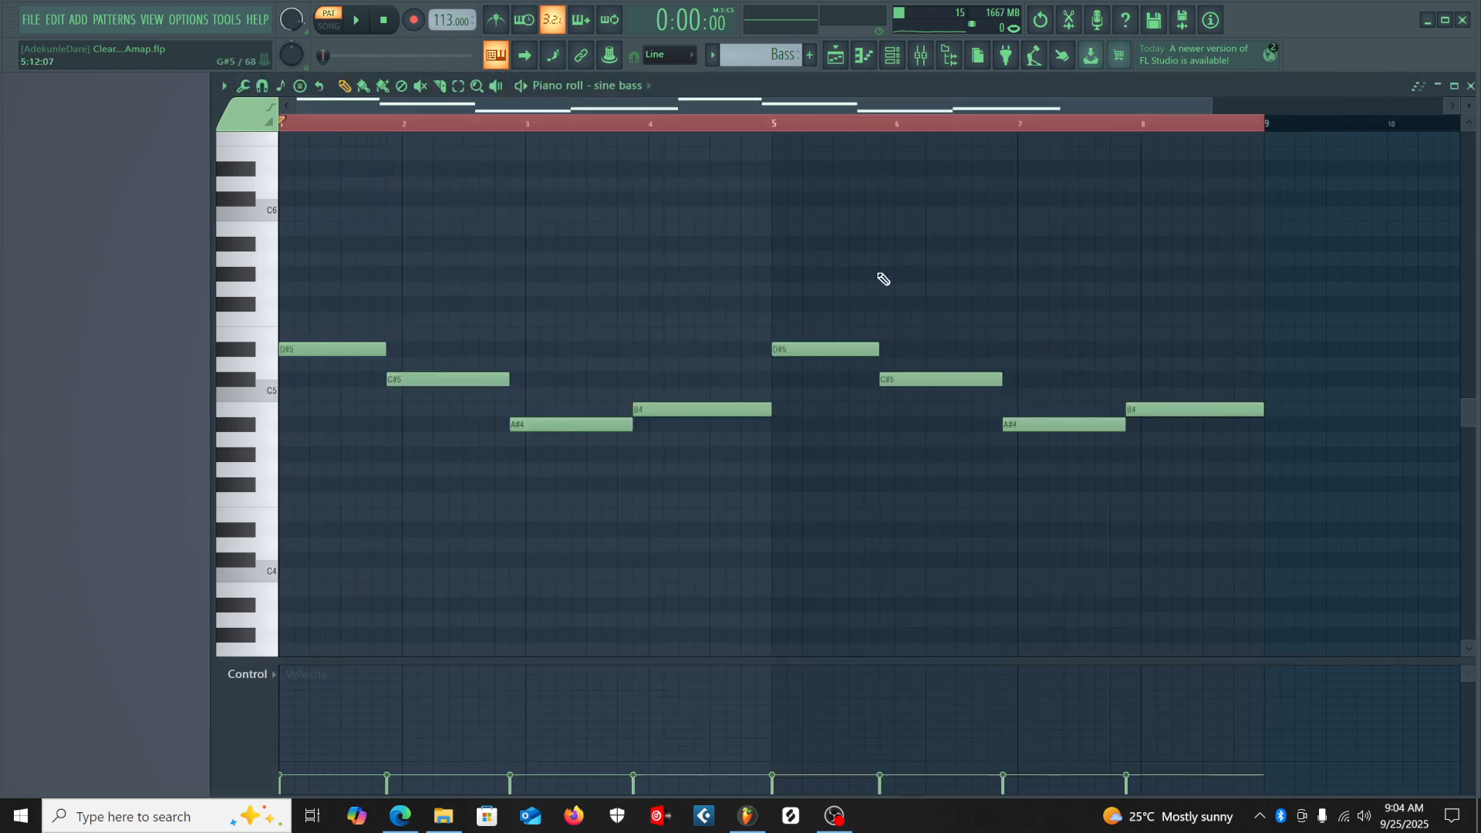
Play the sine bass line in pattern mode and return to the playlist.
key("space")
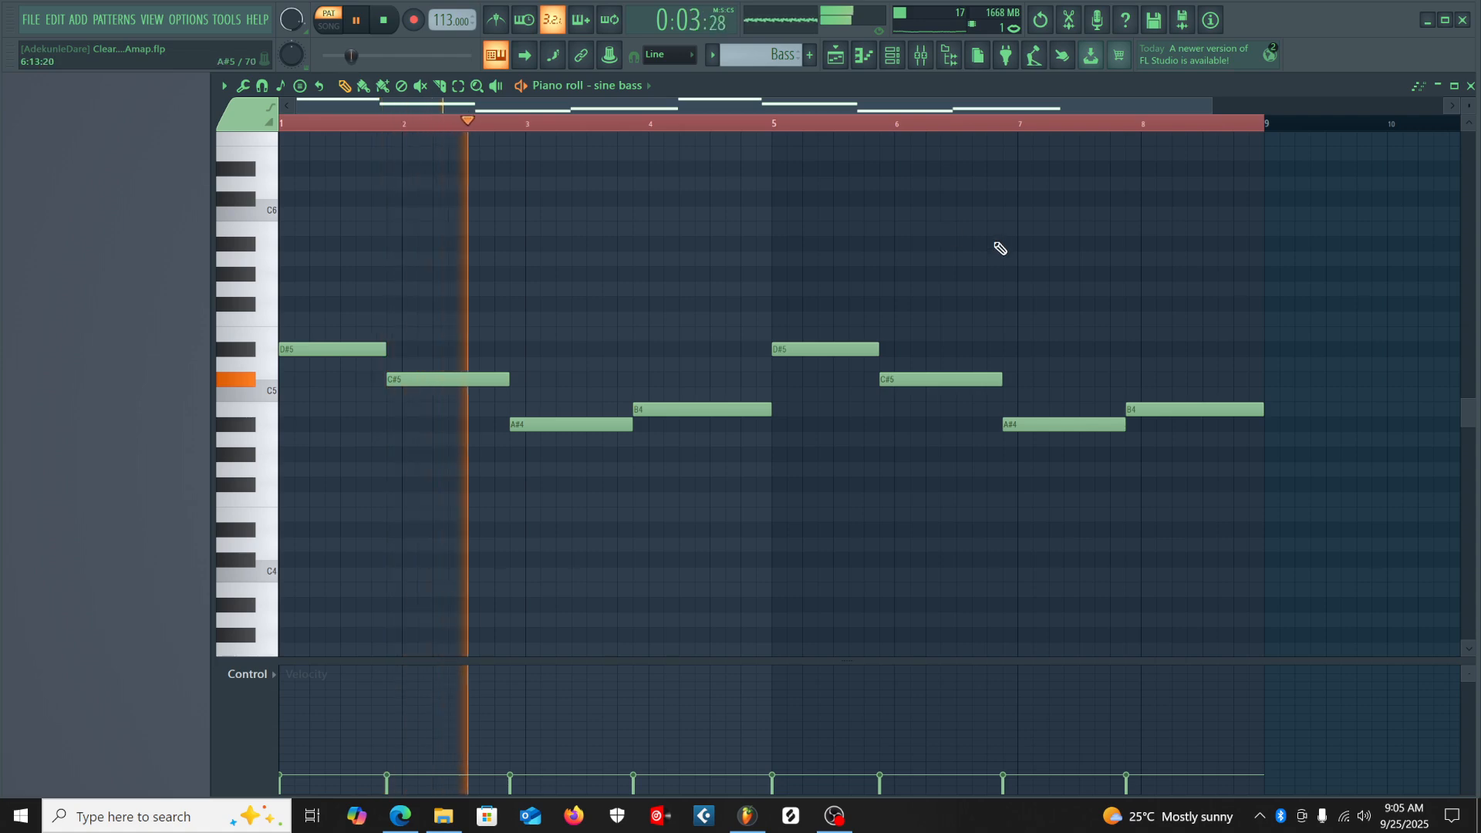
left_click(1471, 87)
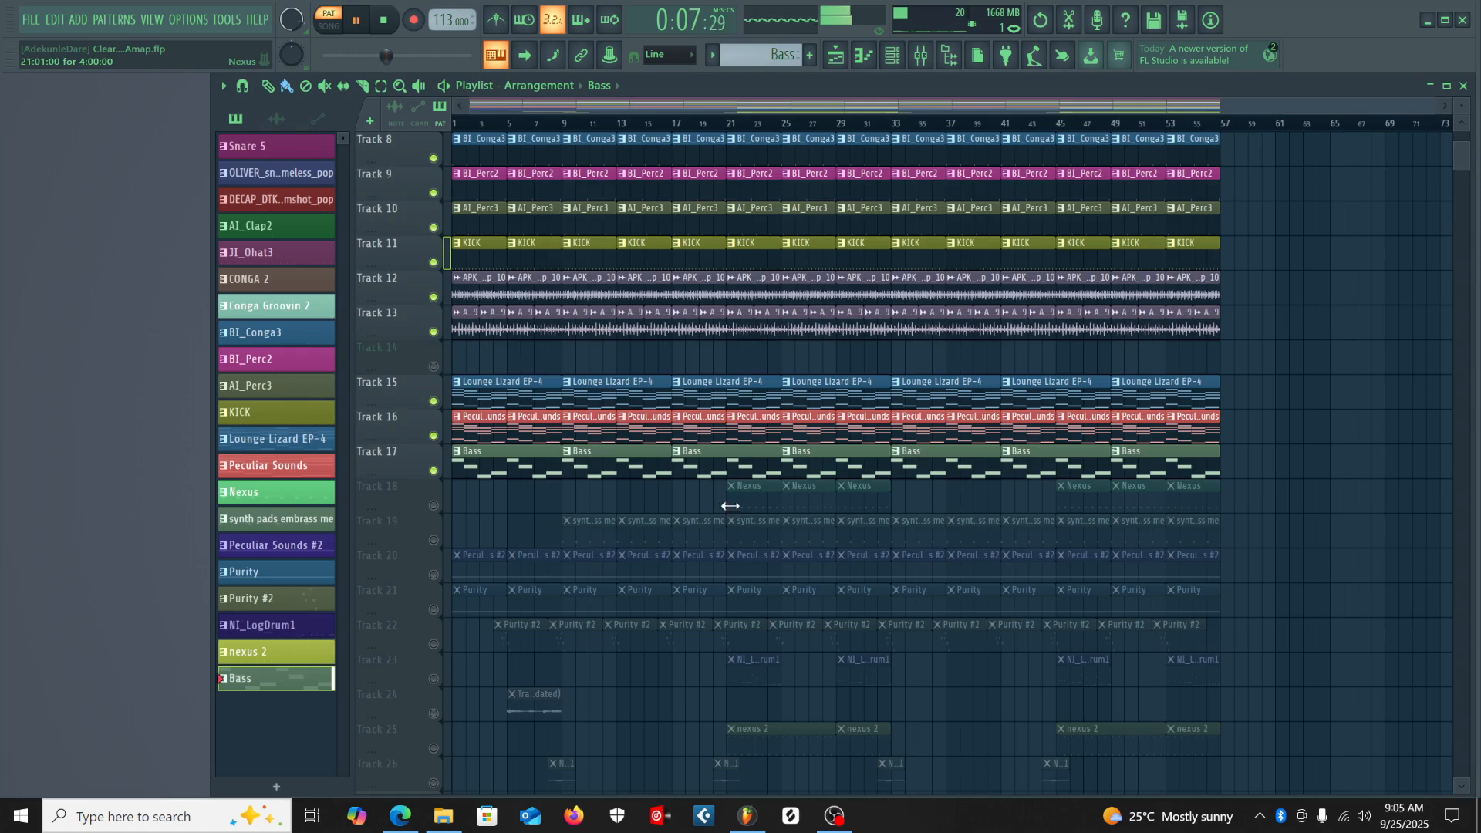
Unmute Track 18, stop playback, and open its first Nexus clip in the piano roll from bar 1.
scroll(496, 552, "down", 2)
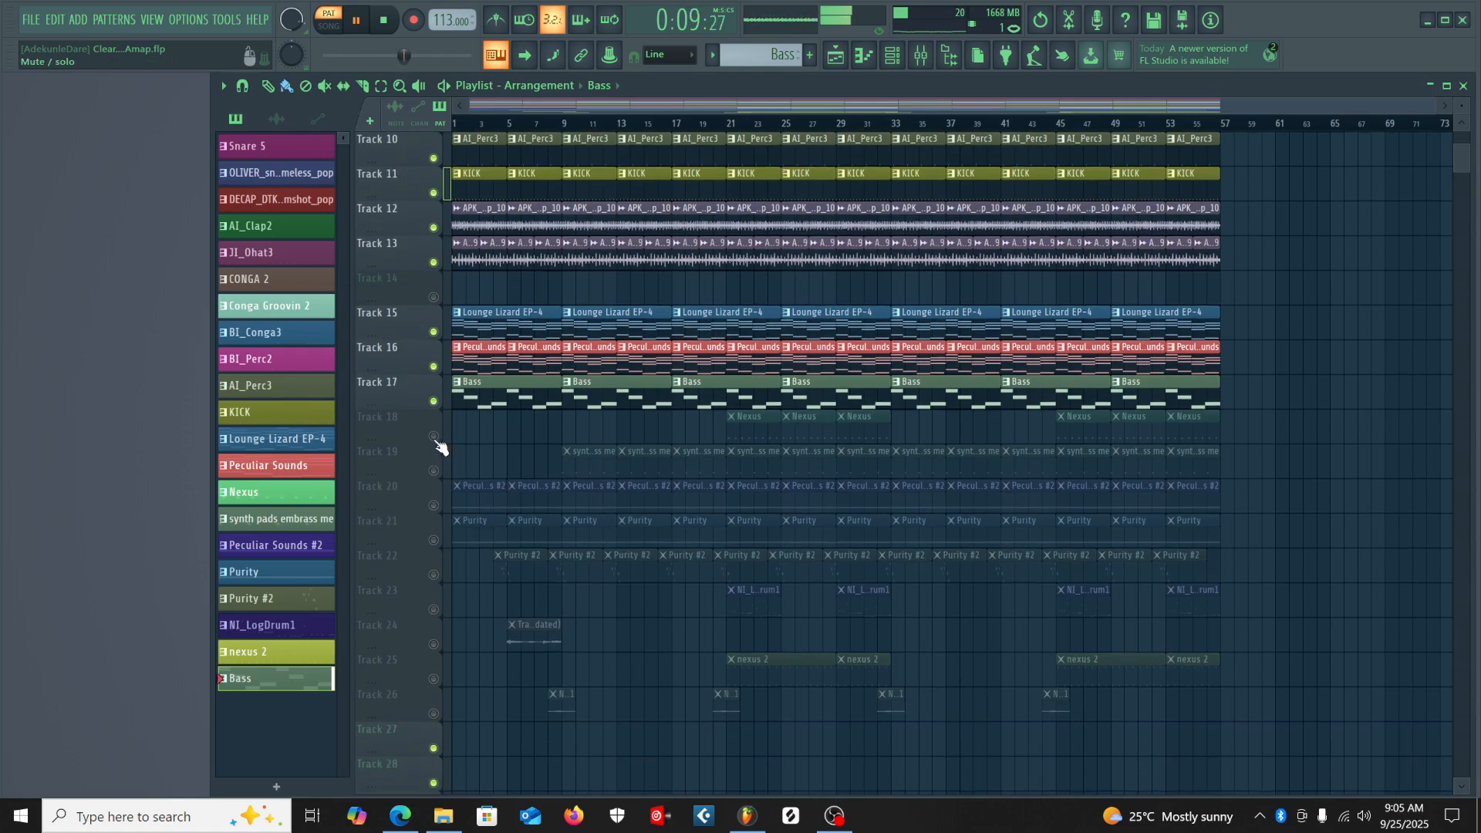
left_click(435, 437)
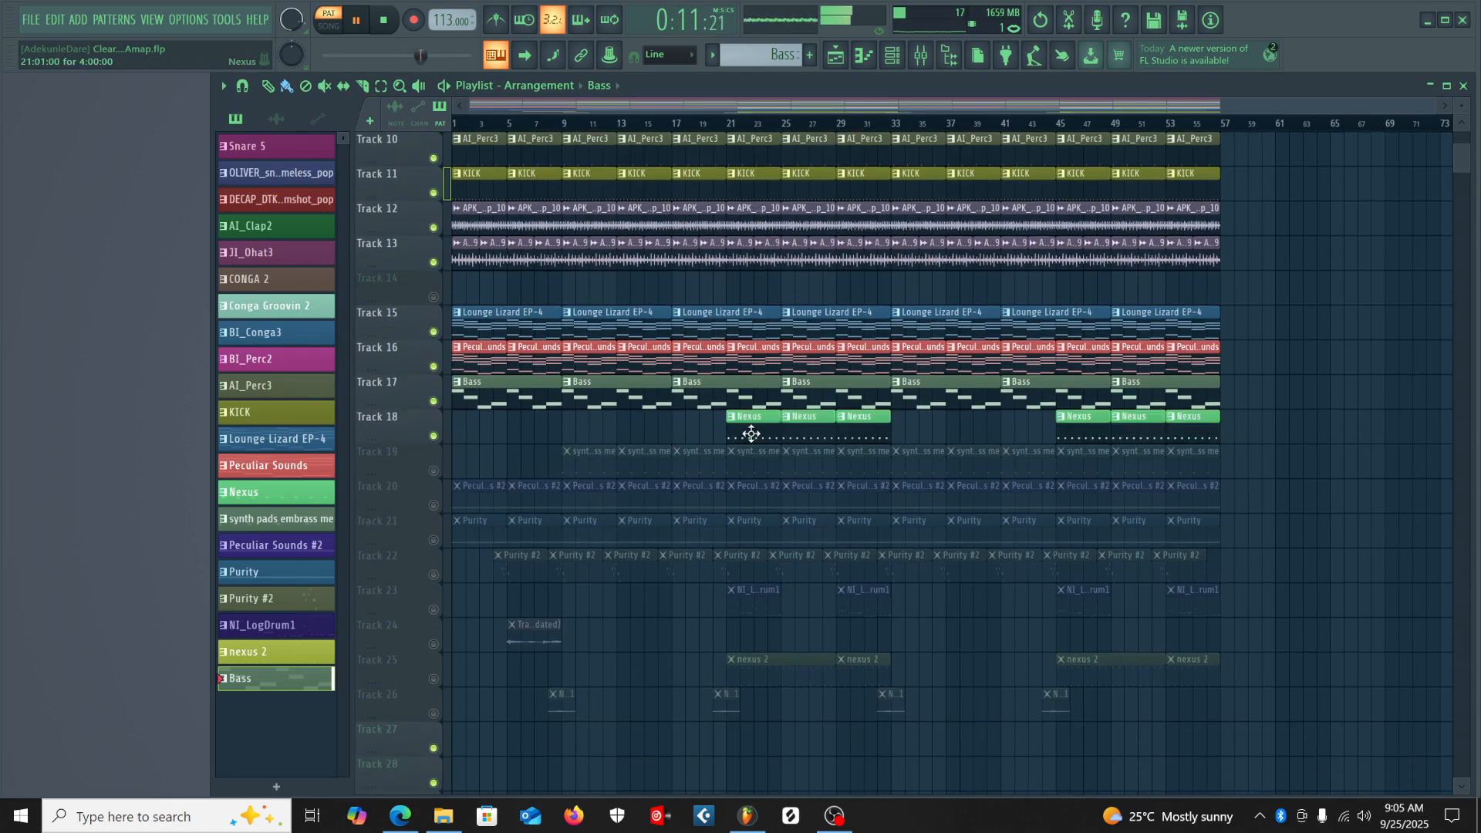
key("space")
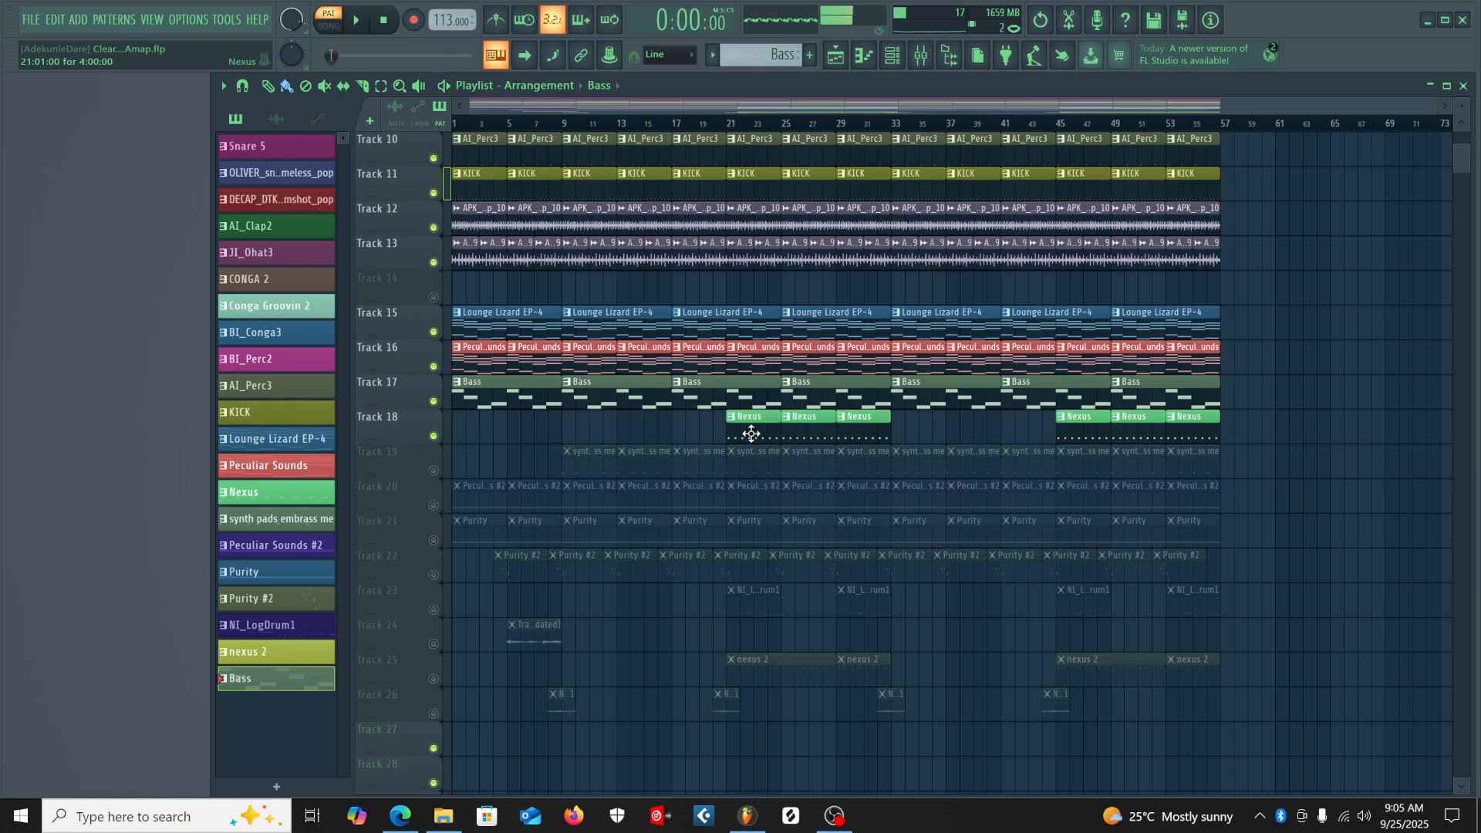
double_click(751, 434)
left_click_drag(686, 105, 471, 146)
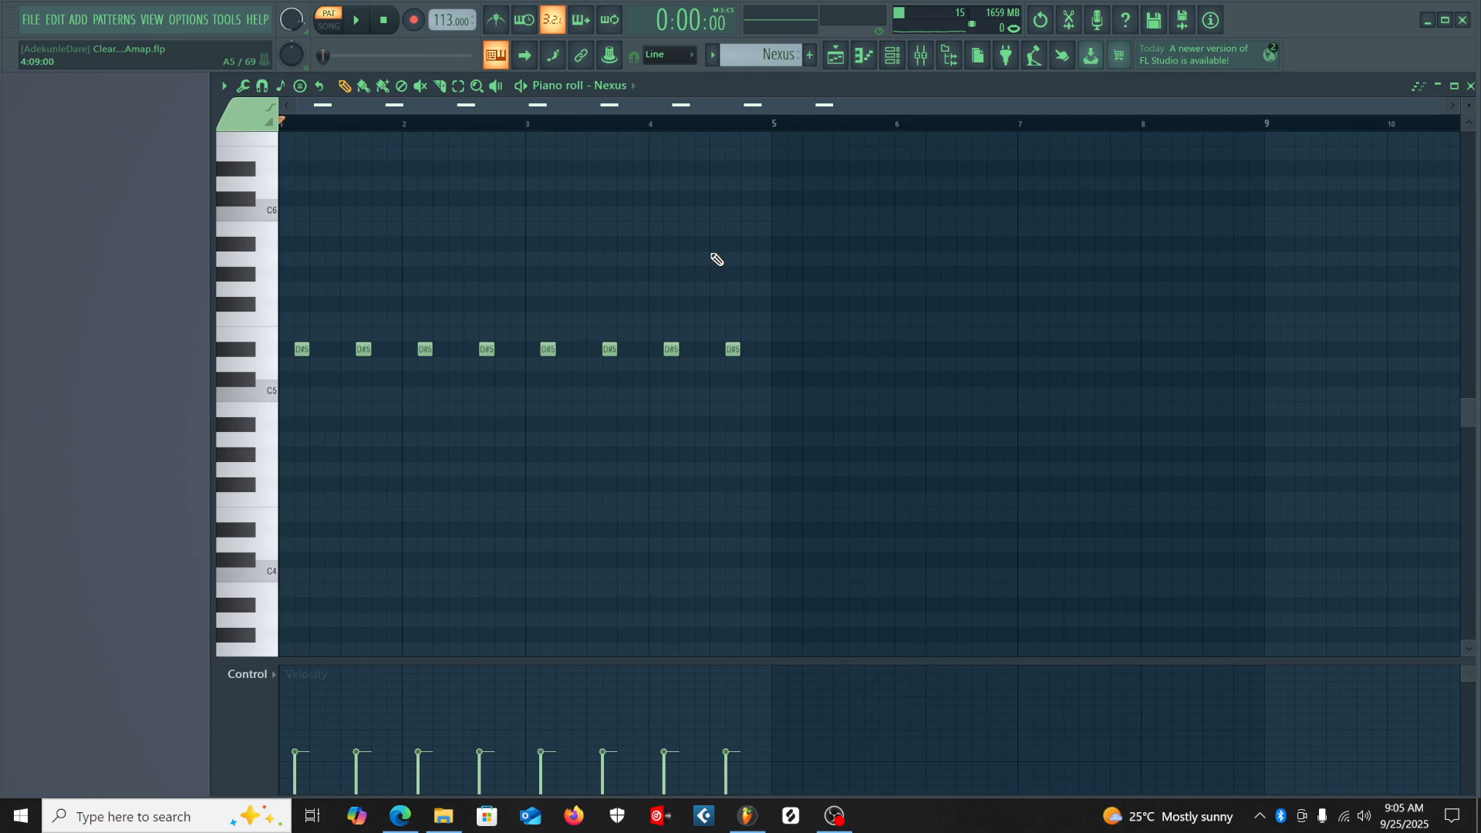
View the Nexus instrument from its channel in the channel rack.
left_click(894, 62)
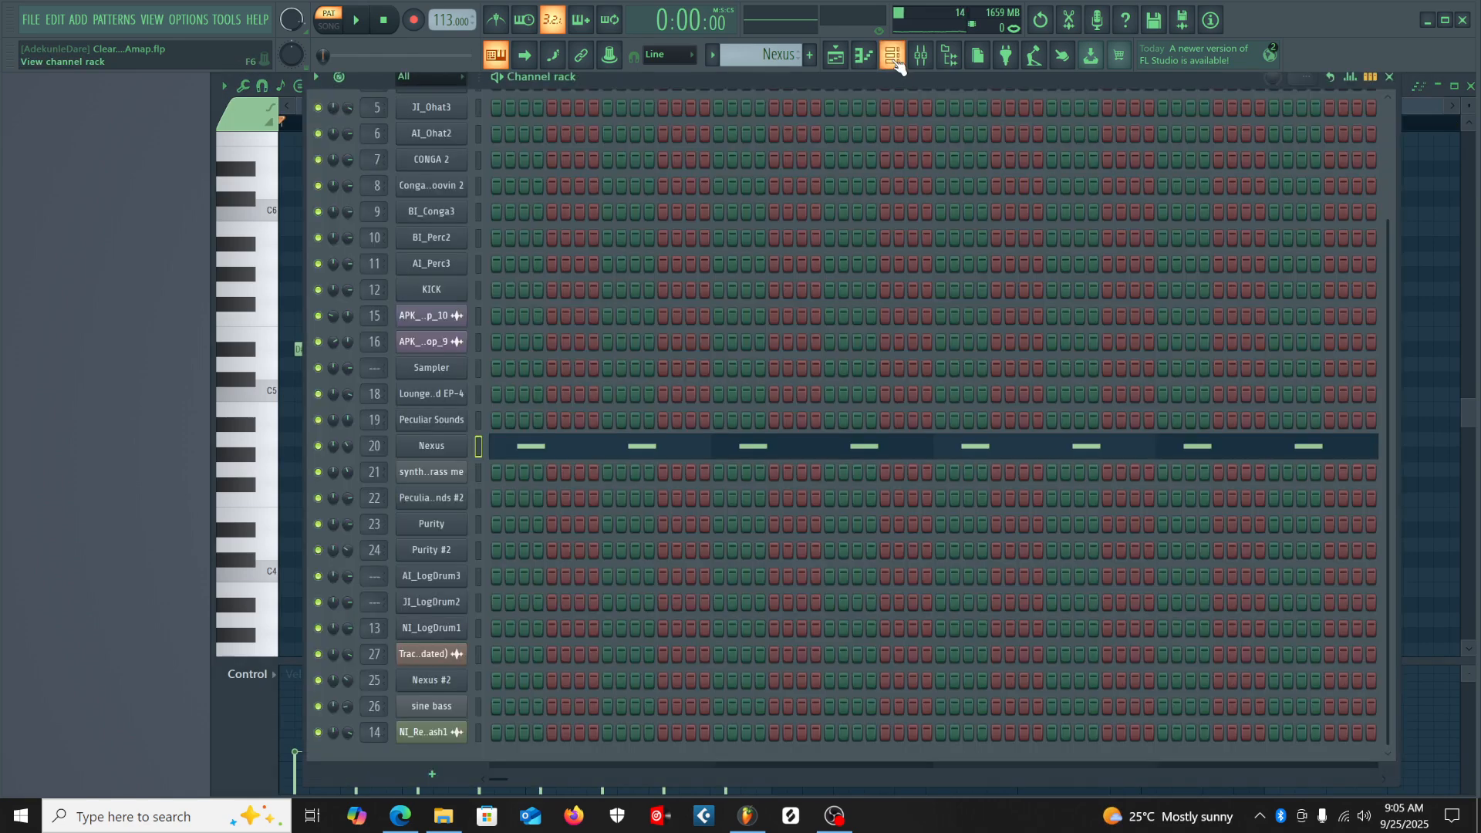
left_click(432, 446)
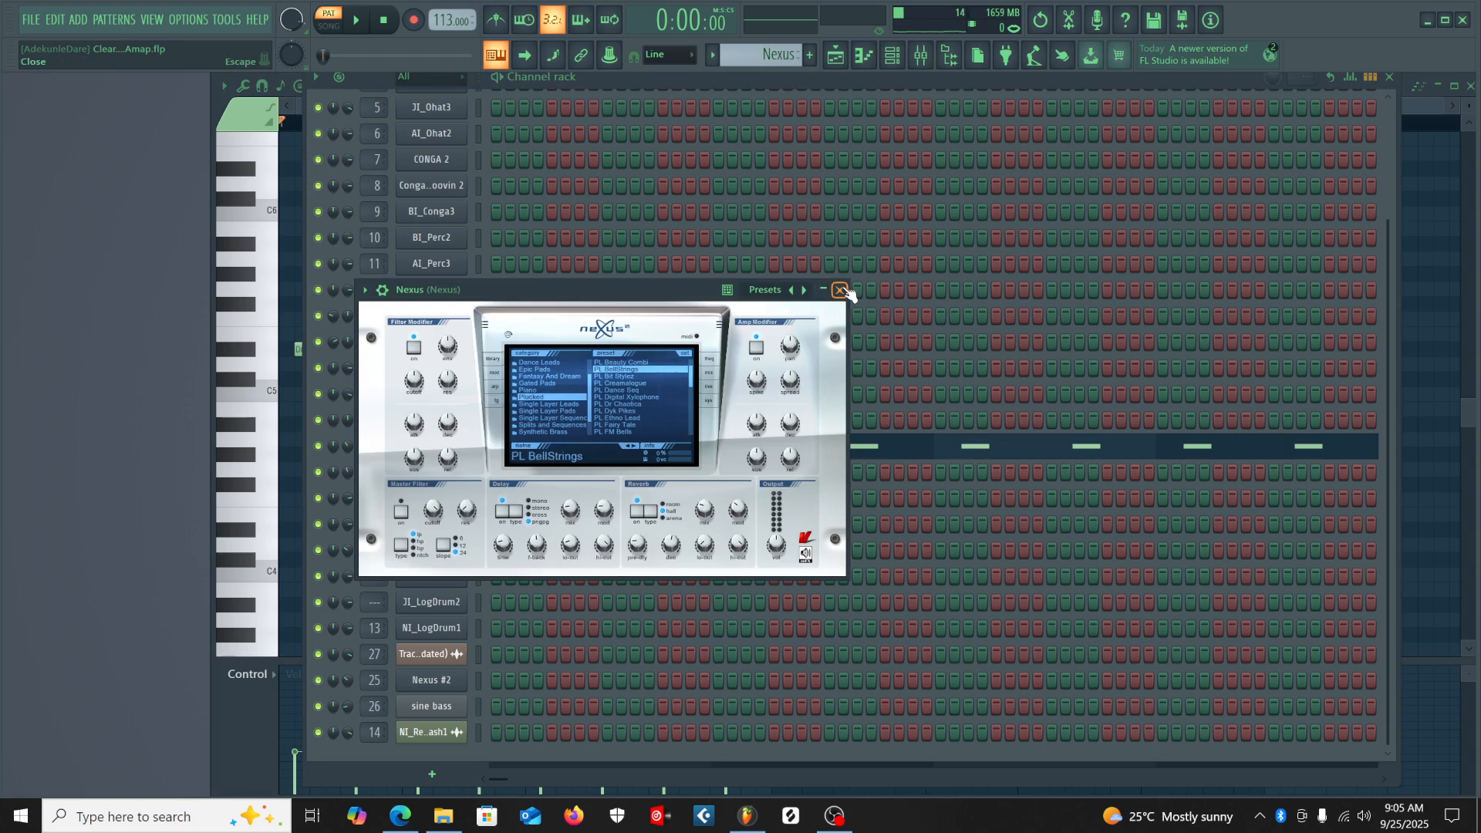
Close the channel rack, play the Nexus pattern in the piano roll, stop it, and return to the playlist.
left_click(1391, 76)
key("space")
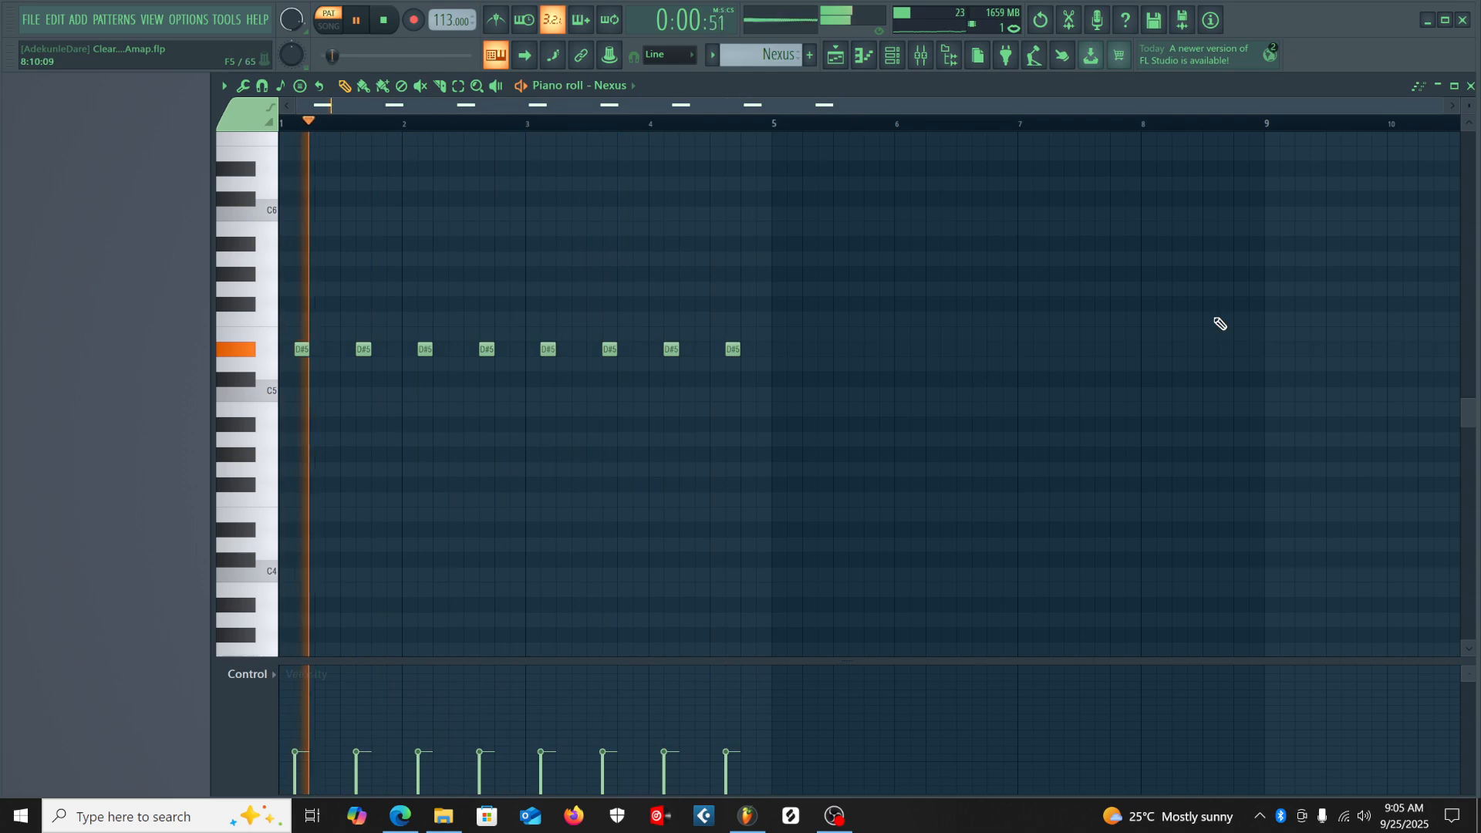
key("space")
left_click(1470, 86)
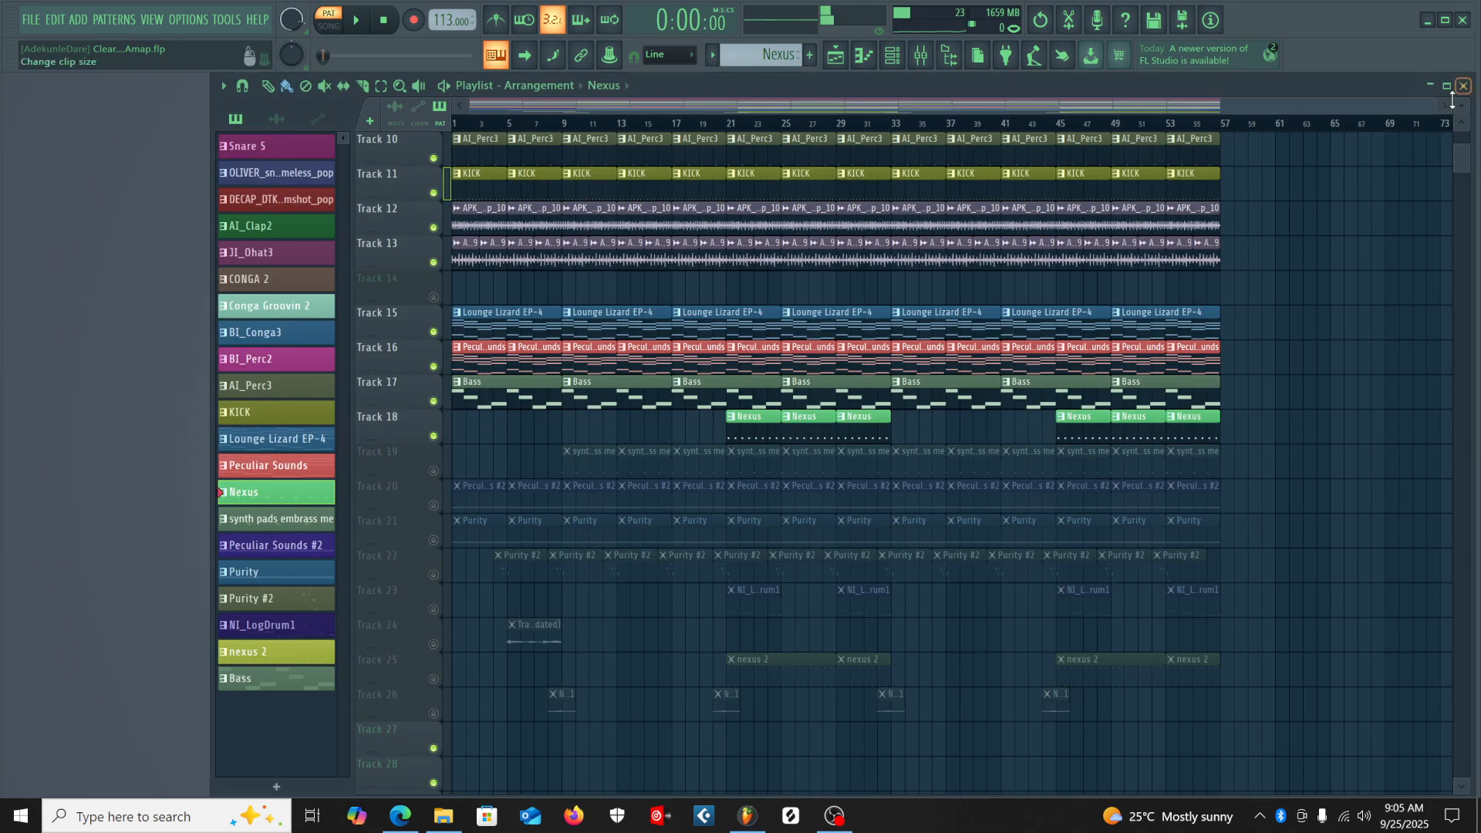
Unmute Track 19 and open its first synth pads clip in the piano roll from bar 1.
left_click(434, 471)
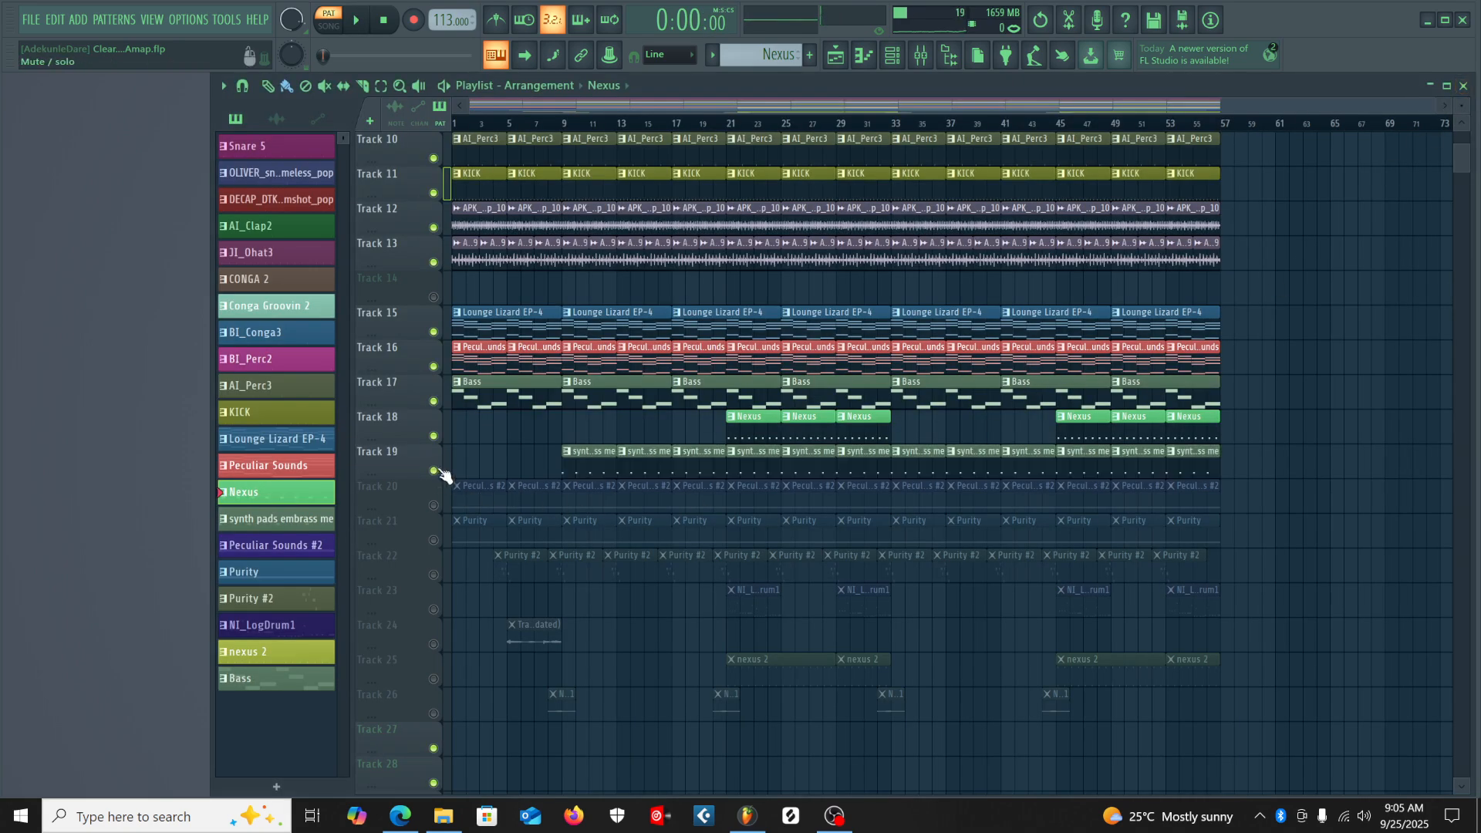
double_click(597, 466)
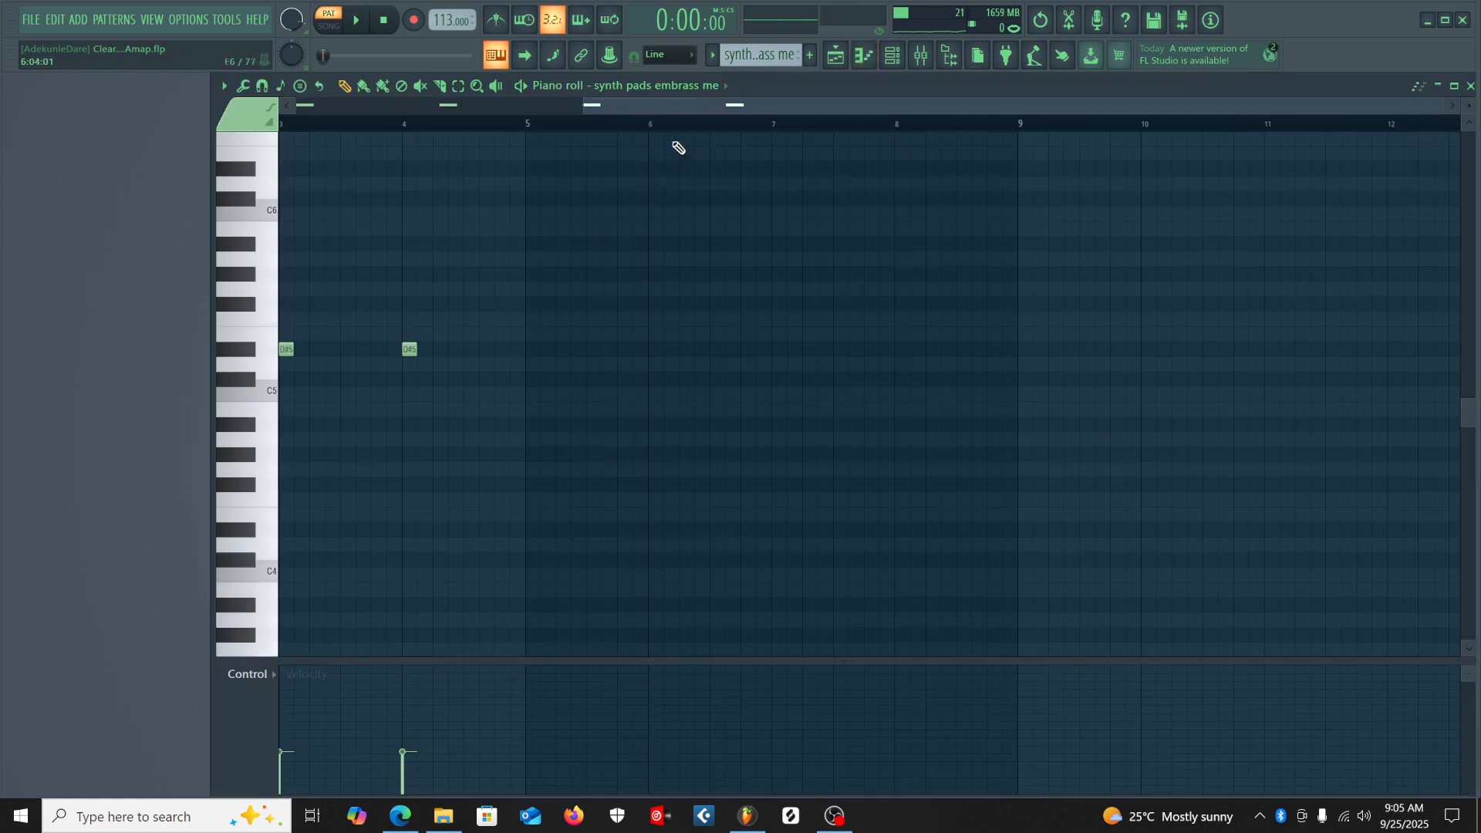
left_click_drag(699, 109, 310, 133)
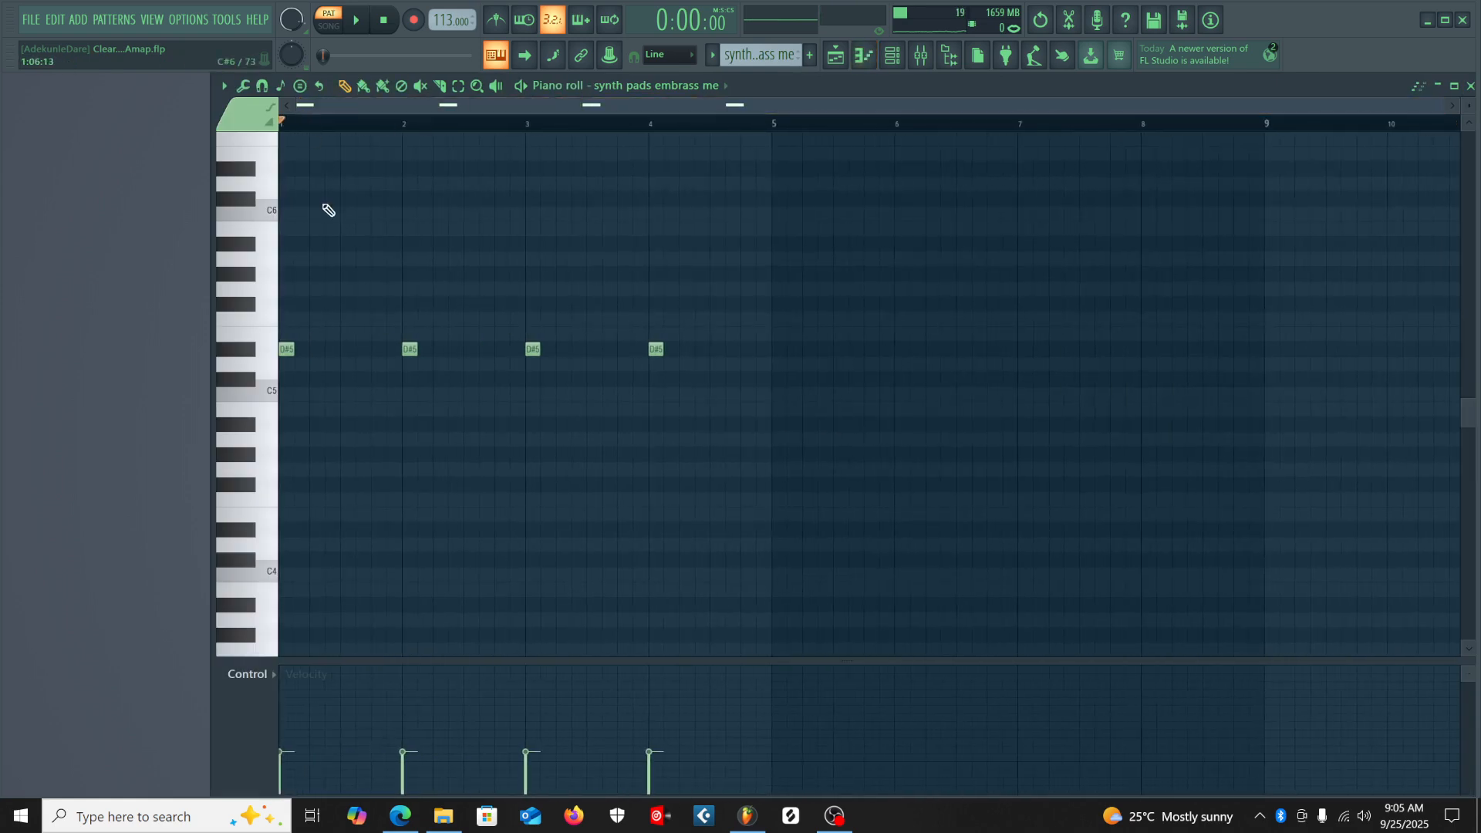
View the Nexus preset on the synth pads channel, play its pattern, and return to the playlist with playback stopped.
left_click(895, 58)
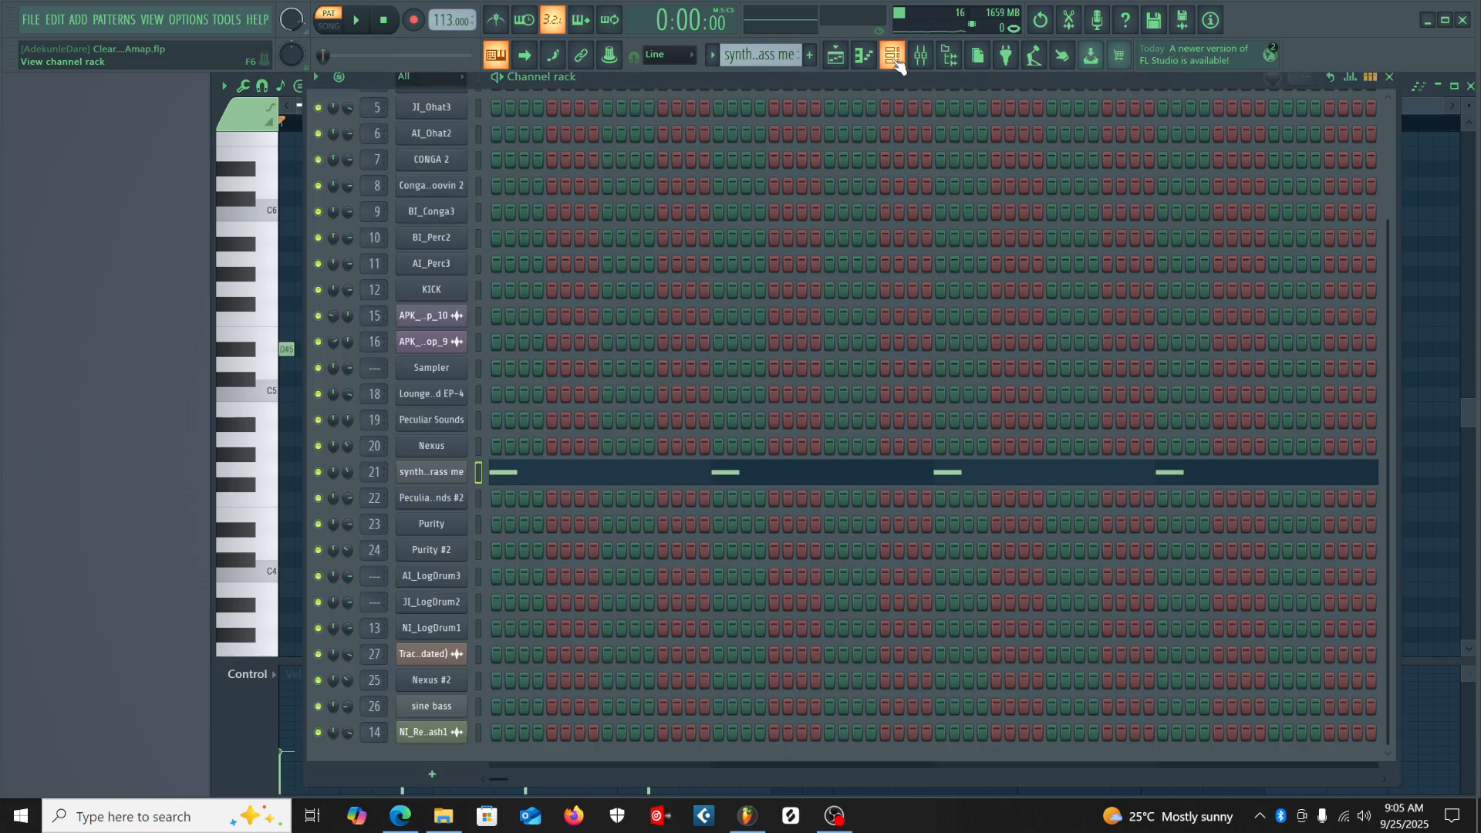
left_click(428, 474)
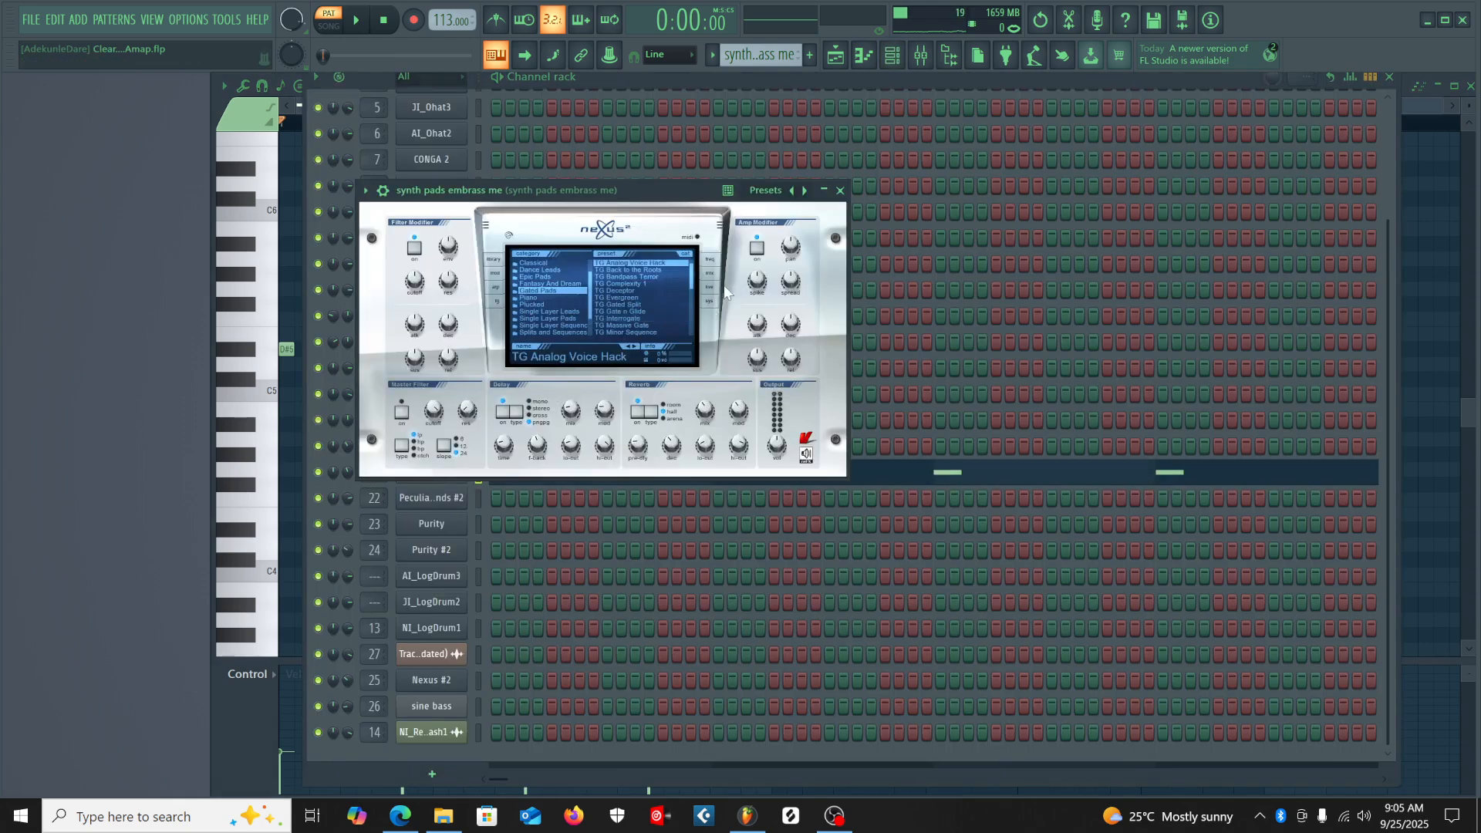
left_click(841, 191)
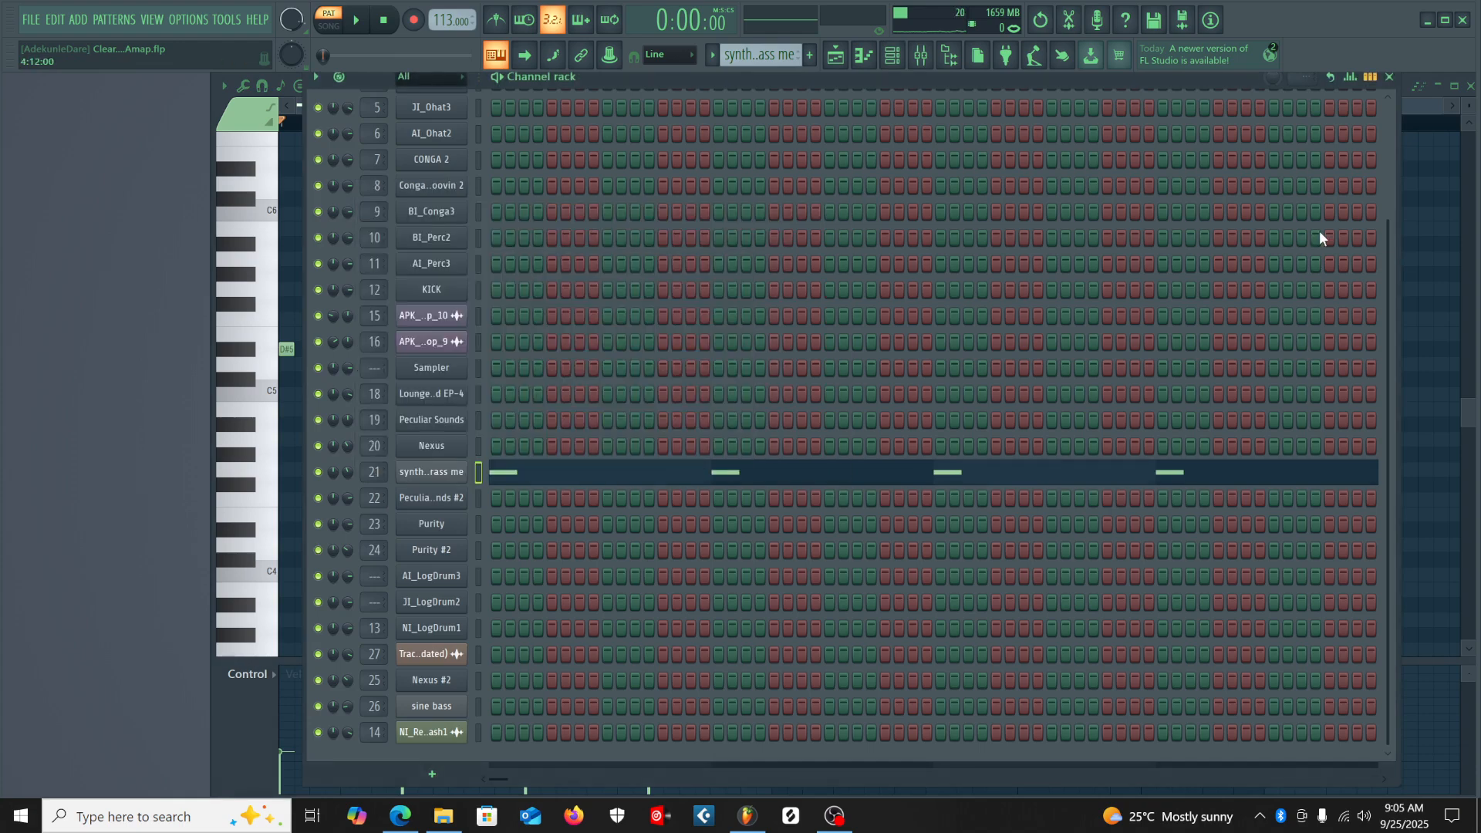
left_click(1390, 77)
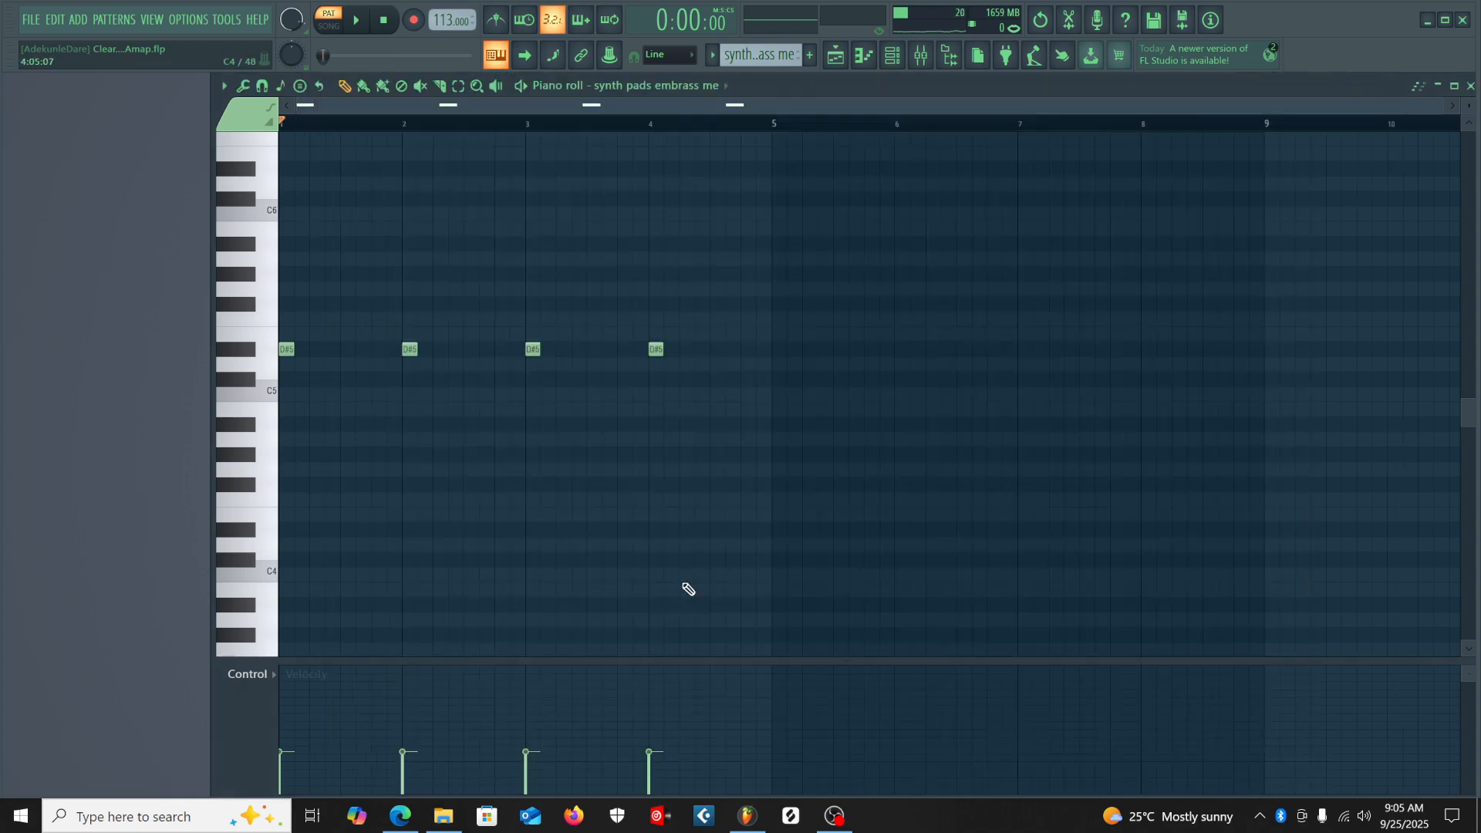
key("space")
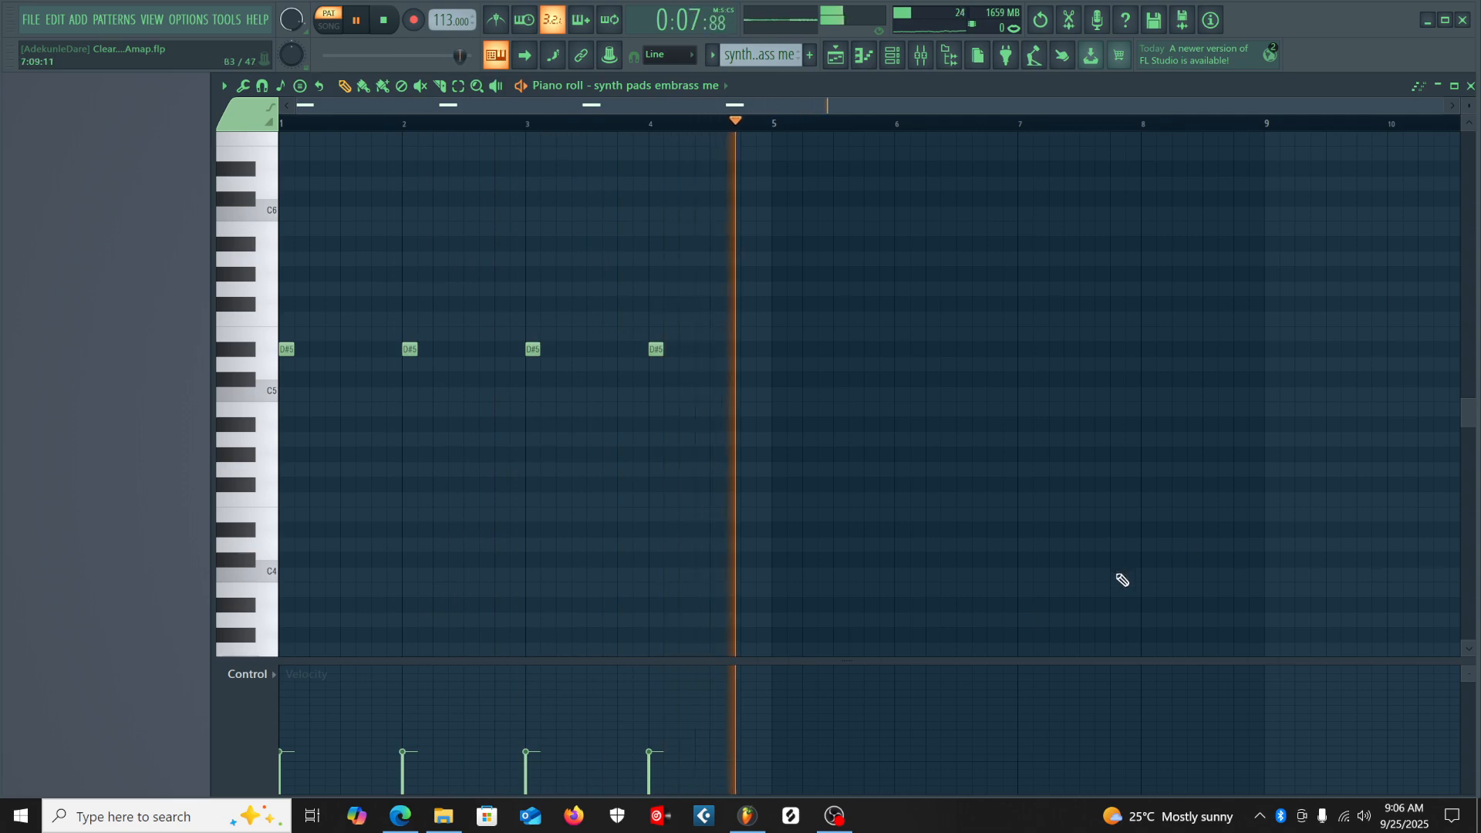
left_click(1472, 89)
key("space")
Unmute Track 20 and open its first Peculiar Sounds #2 clip in the piano roll from bar 1.
left_click(434, 506)
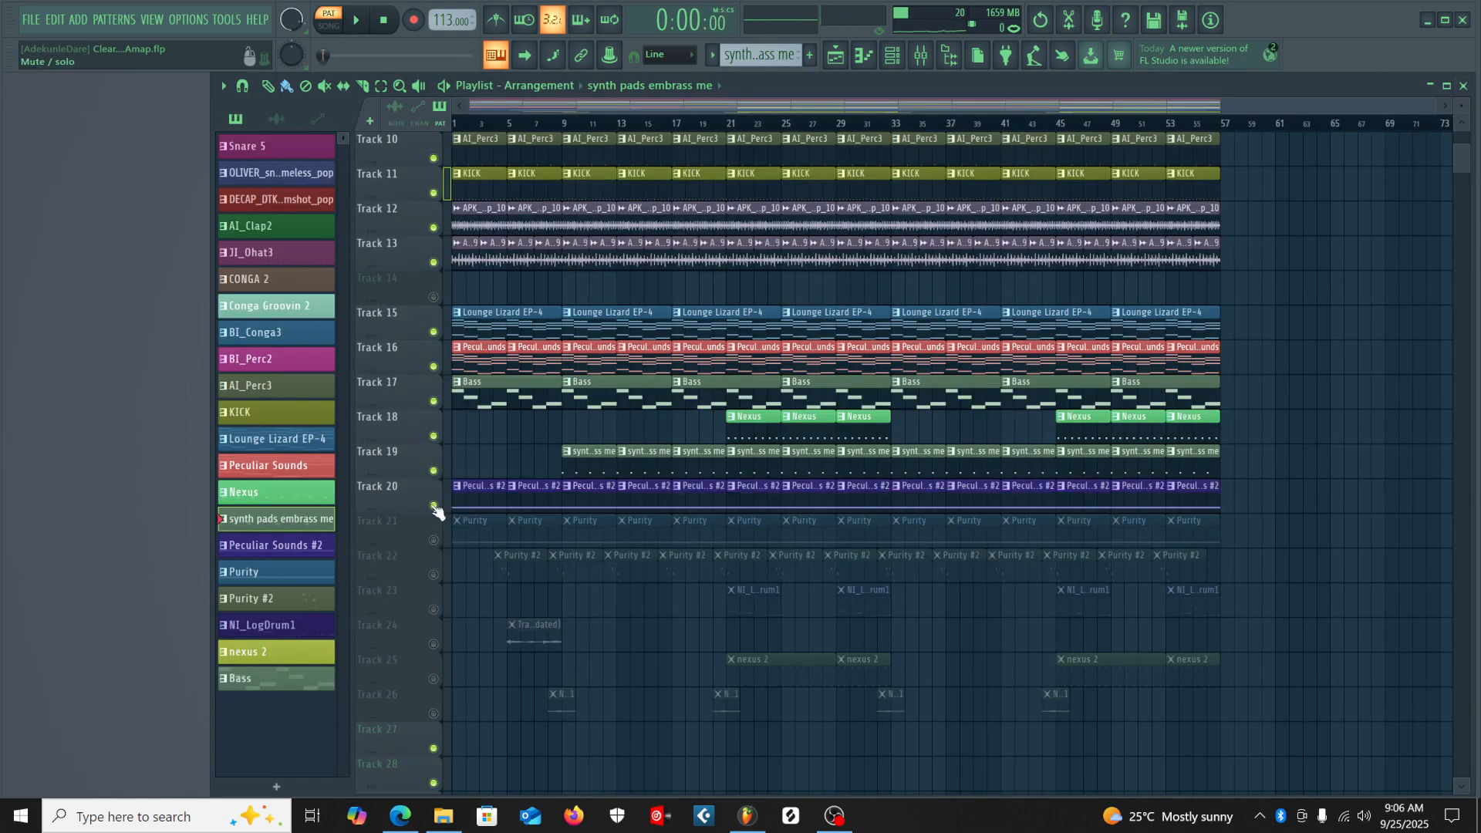
double_click(475, 503)
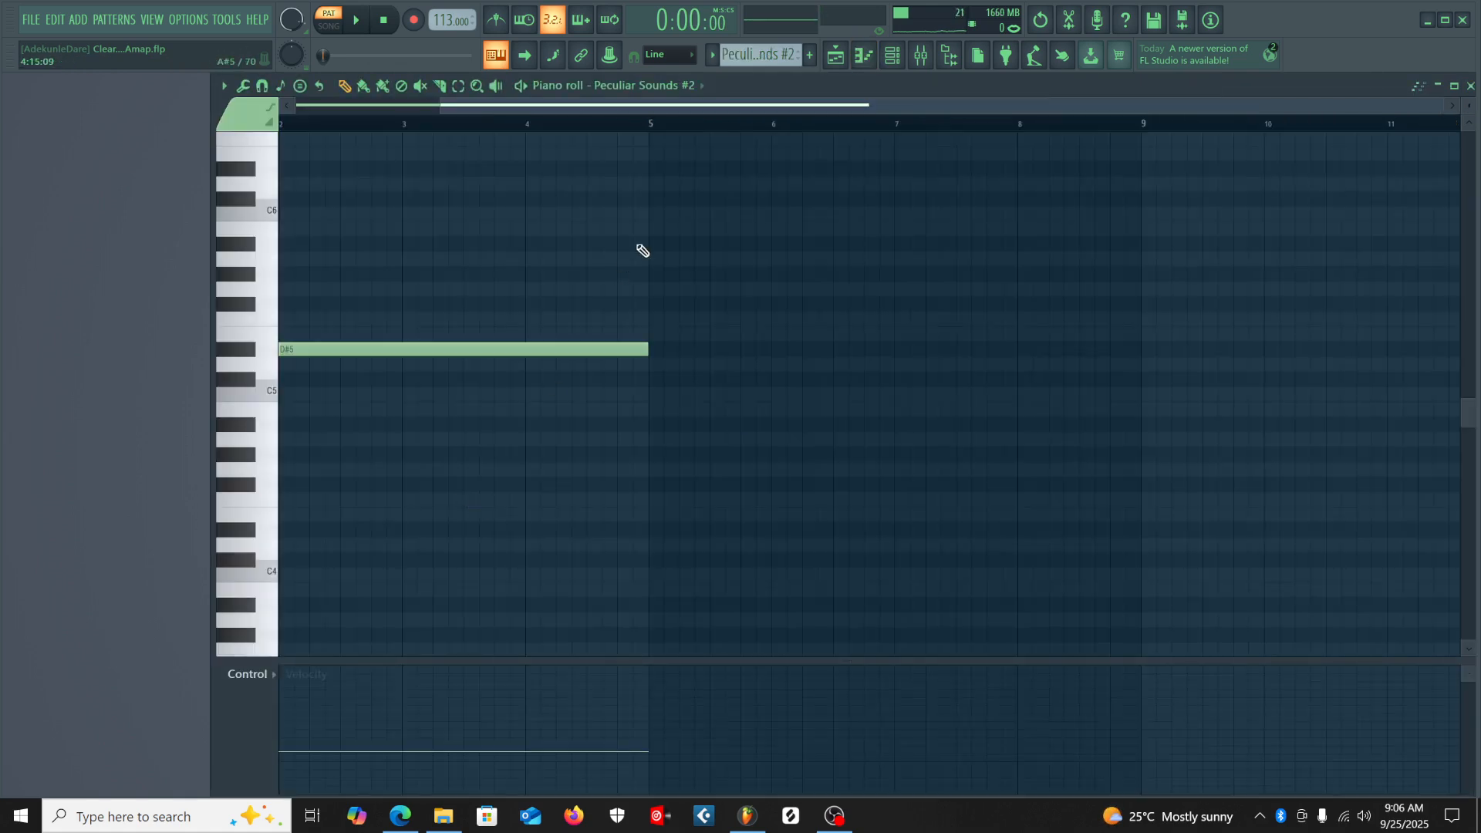
left_click_drag(740, 108, 516, 128)
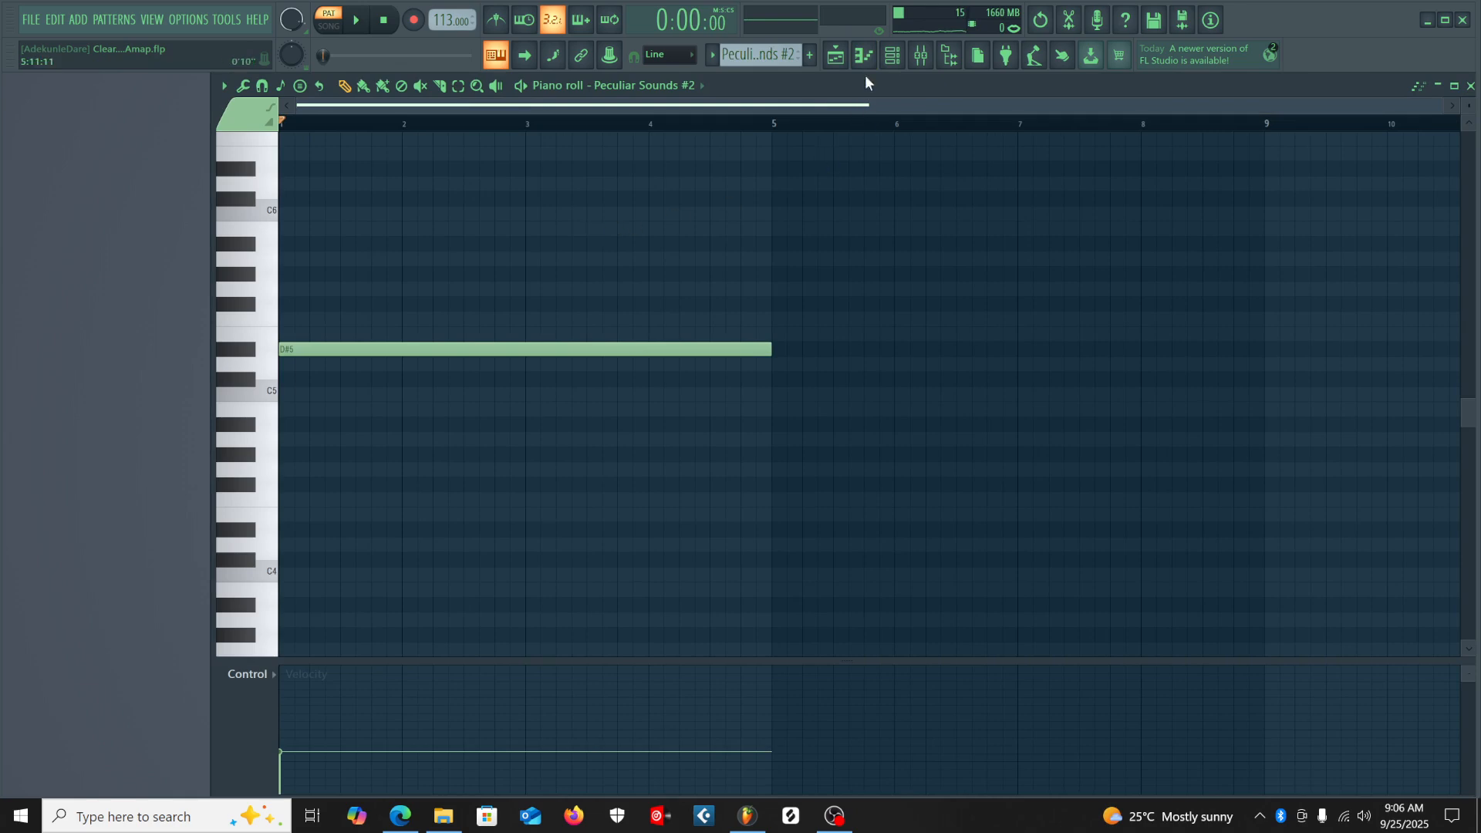
View the preset list of the Peculiar Sounds #2 instrument, play its sustained note, and return to the playlist with playback stopped.
left_click(892, 56)
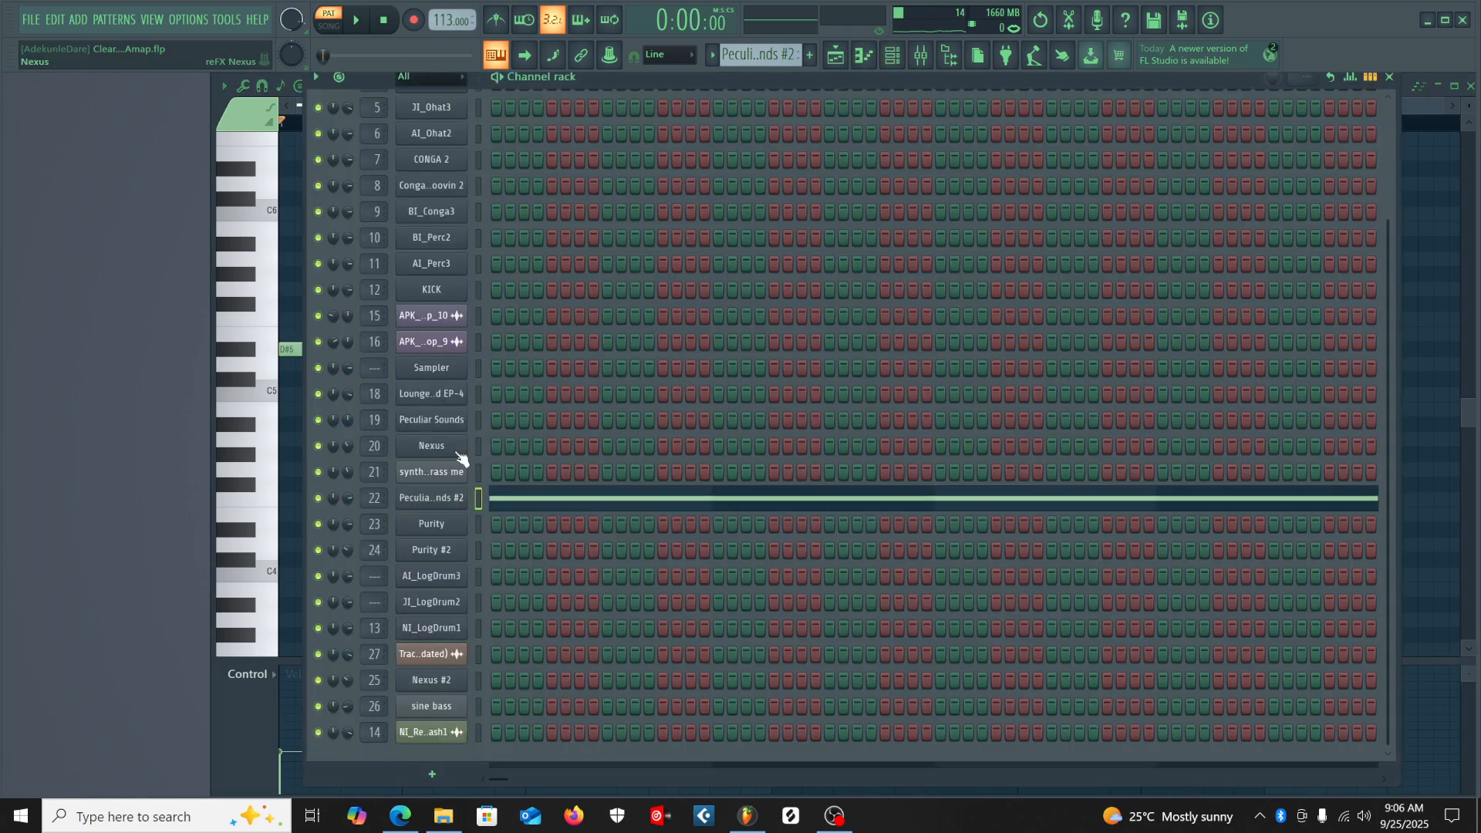
left_click(423, 501)
scroll(819, 399, "down", 5)
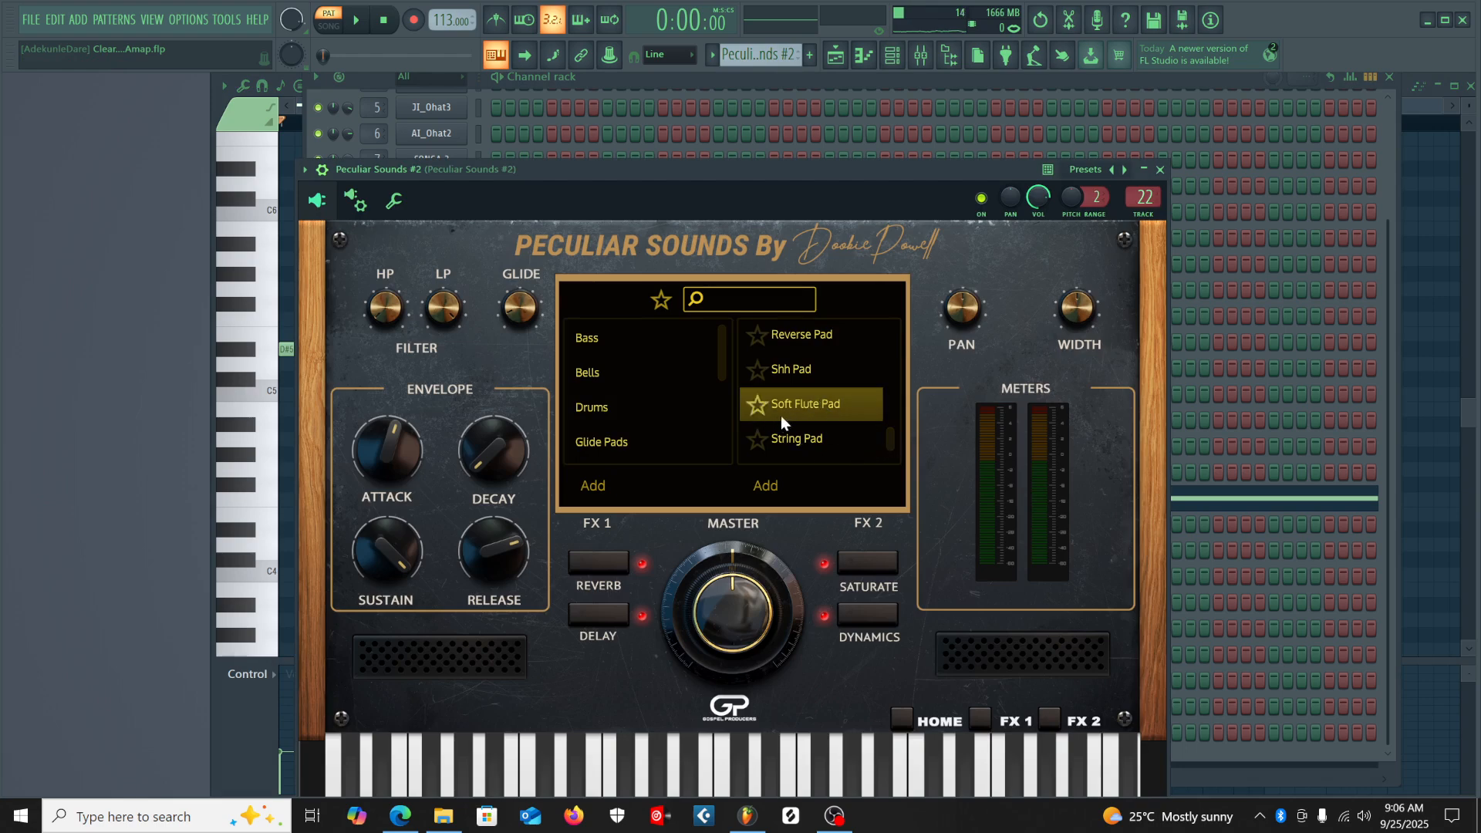
left_click(1161, 170)
left_click(1391, 79)
key("space")
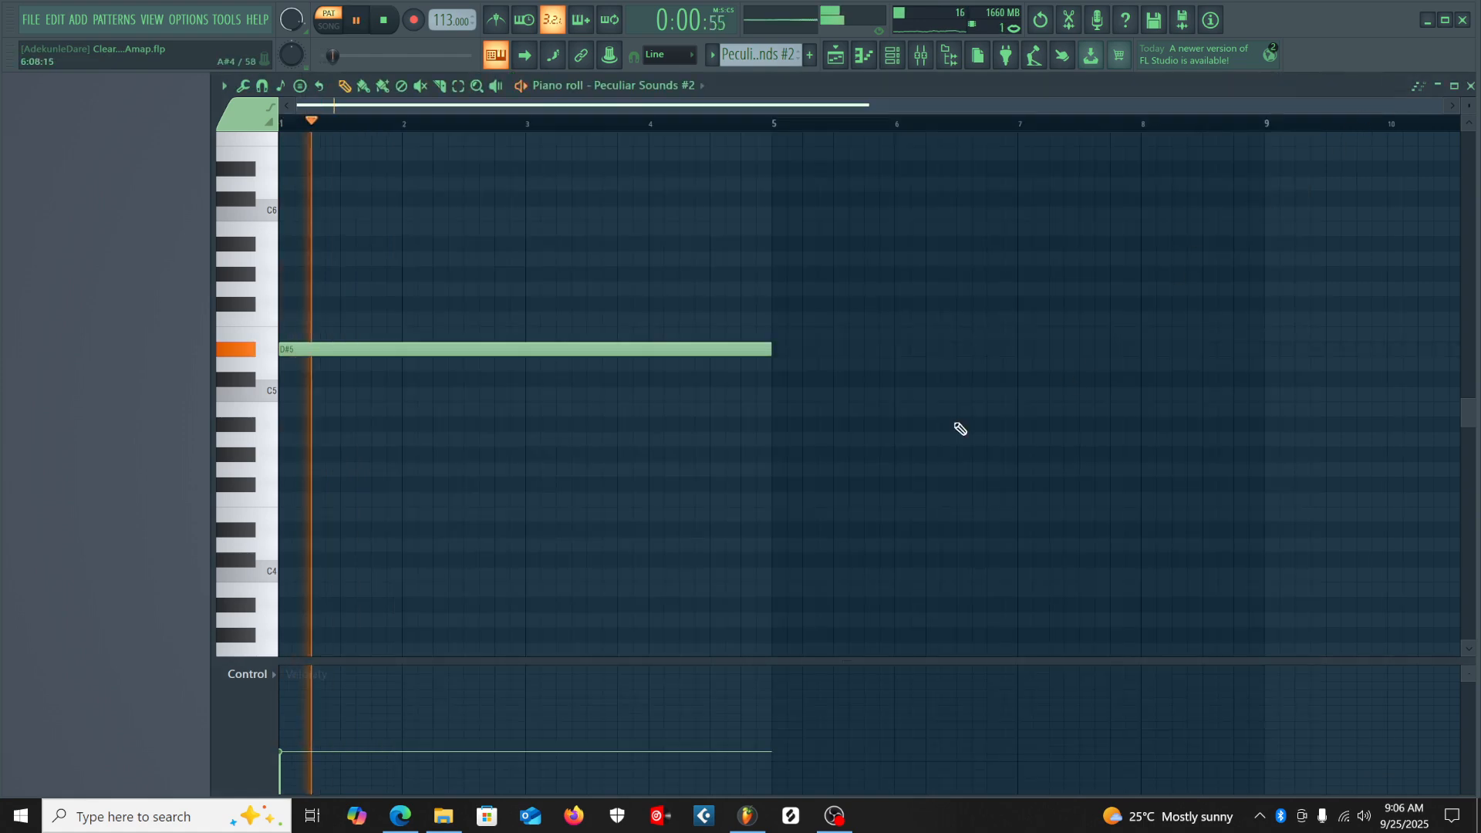
left_click(1471, 87)
key("space")
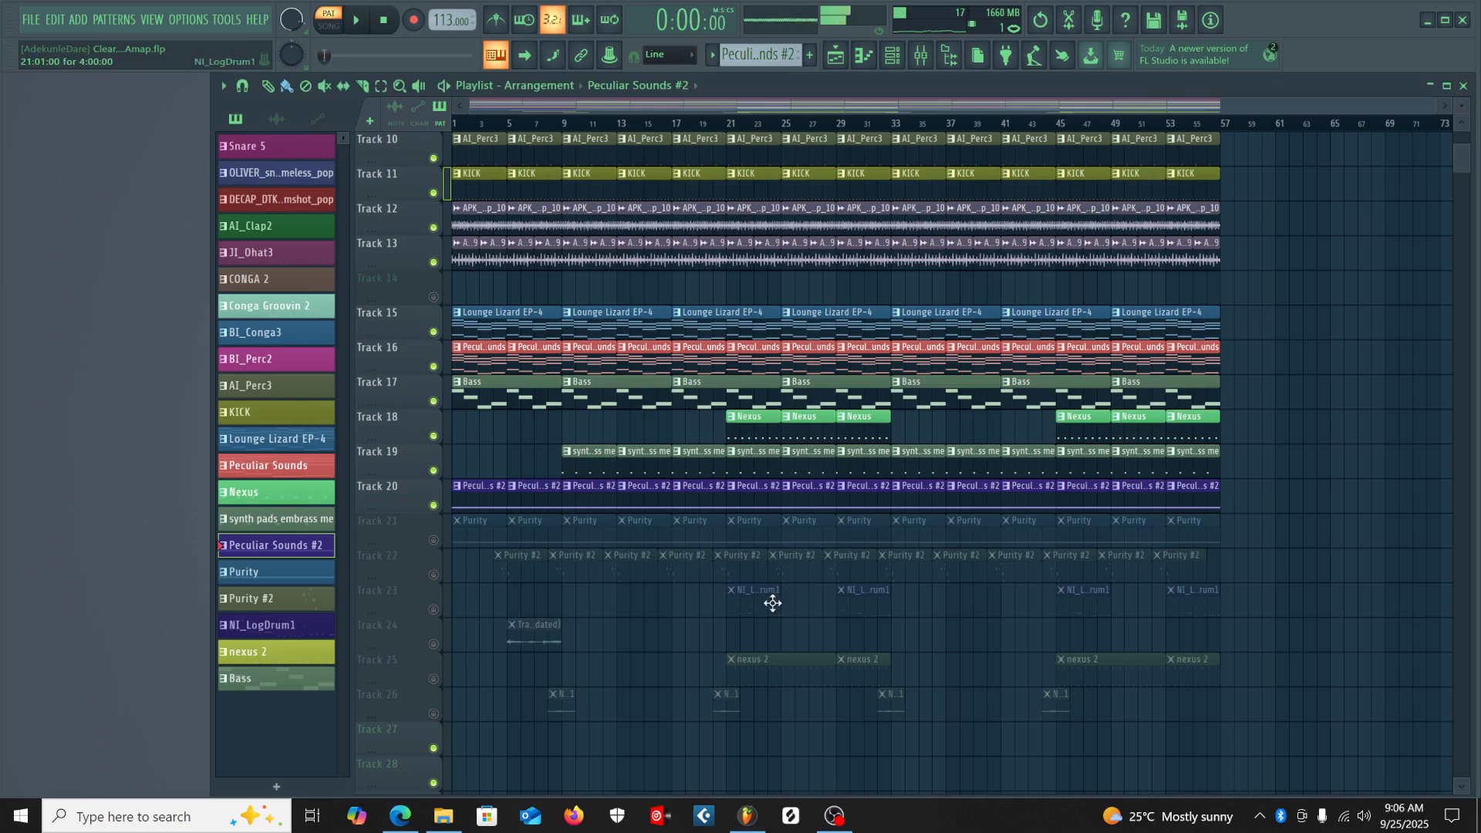
Unmute Track 21 and open its first Purity clip in the piano roll from bar 1.
left_click(435, 540)
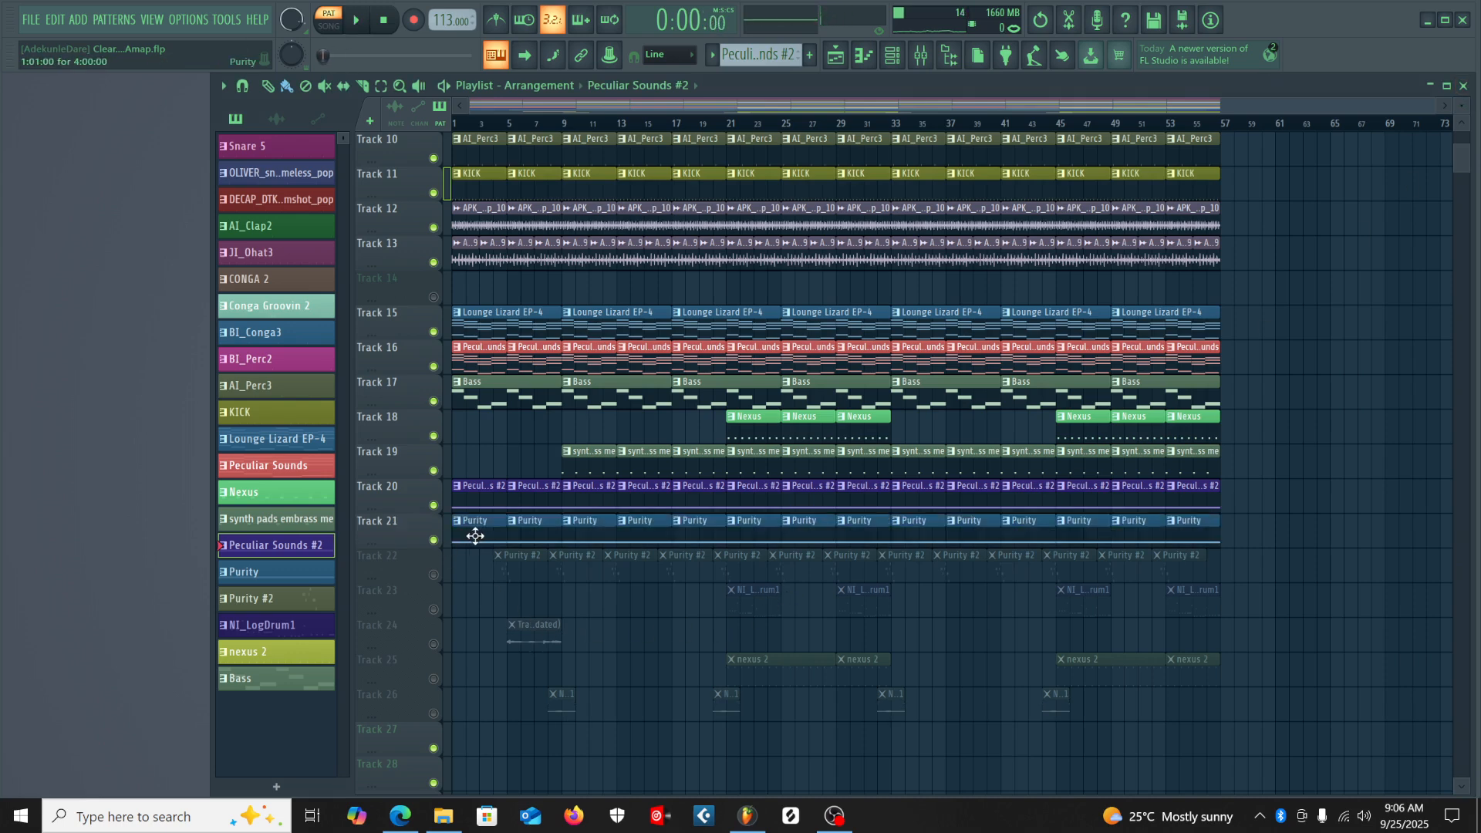
double_click(475, 536)
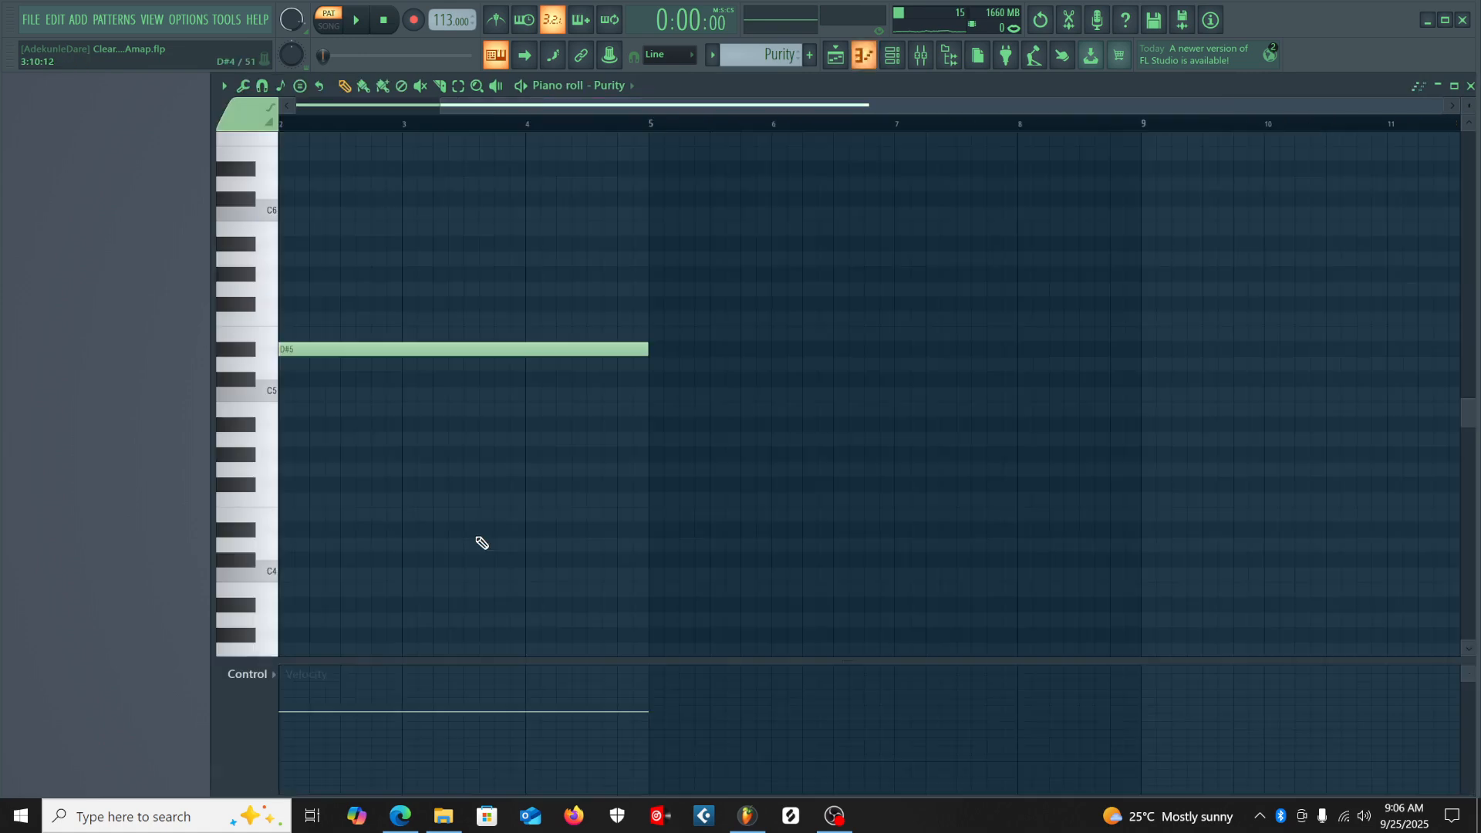
left_click_drag(678, 113, 415, 108)
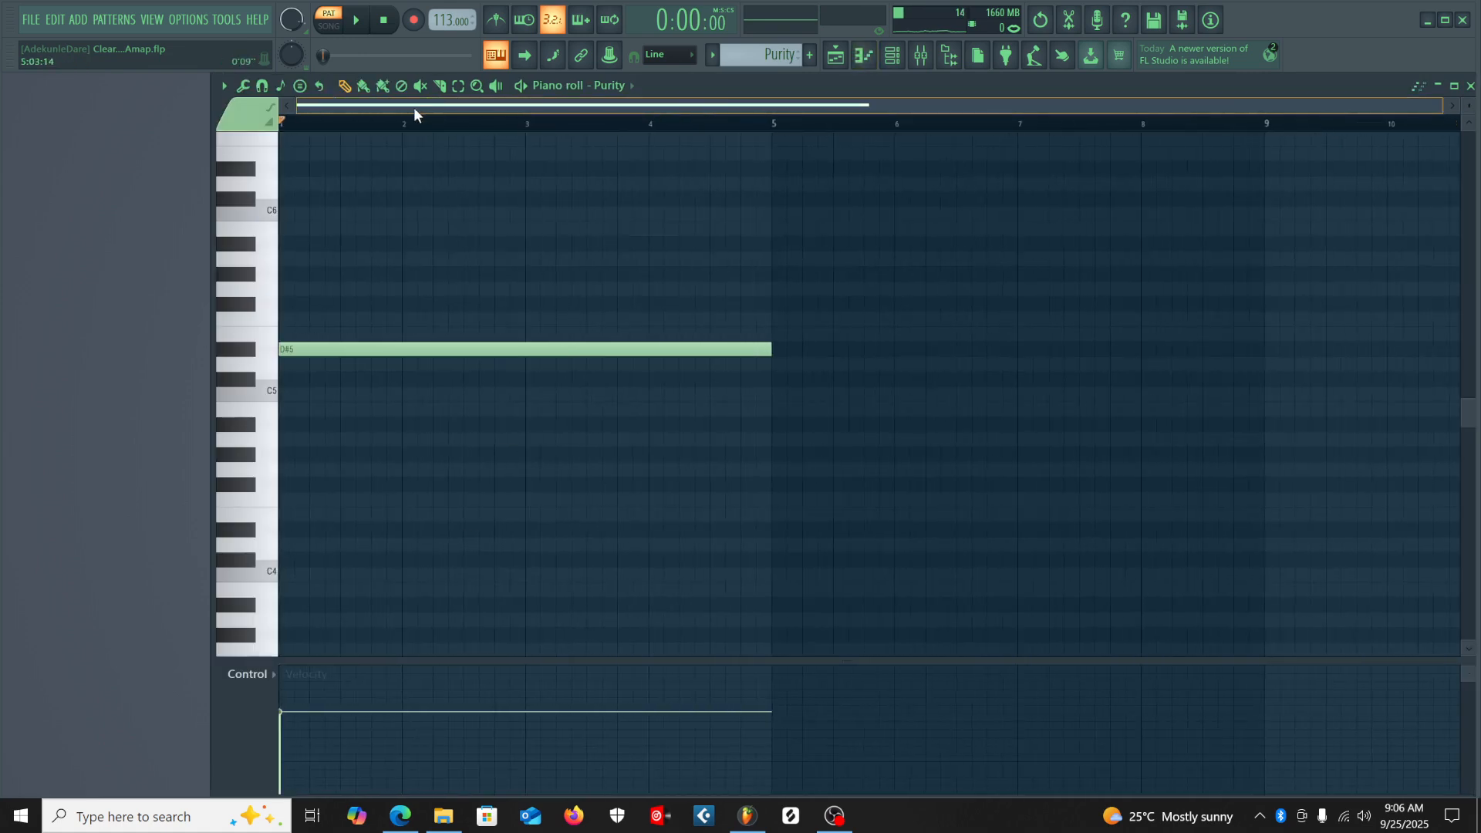
View the preset on the Purity channel's instrument, play its sustained note, and return to the playlist with playback stopped.
left_click(893, 55)
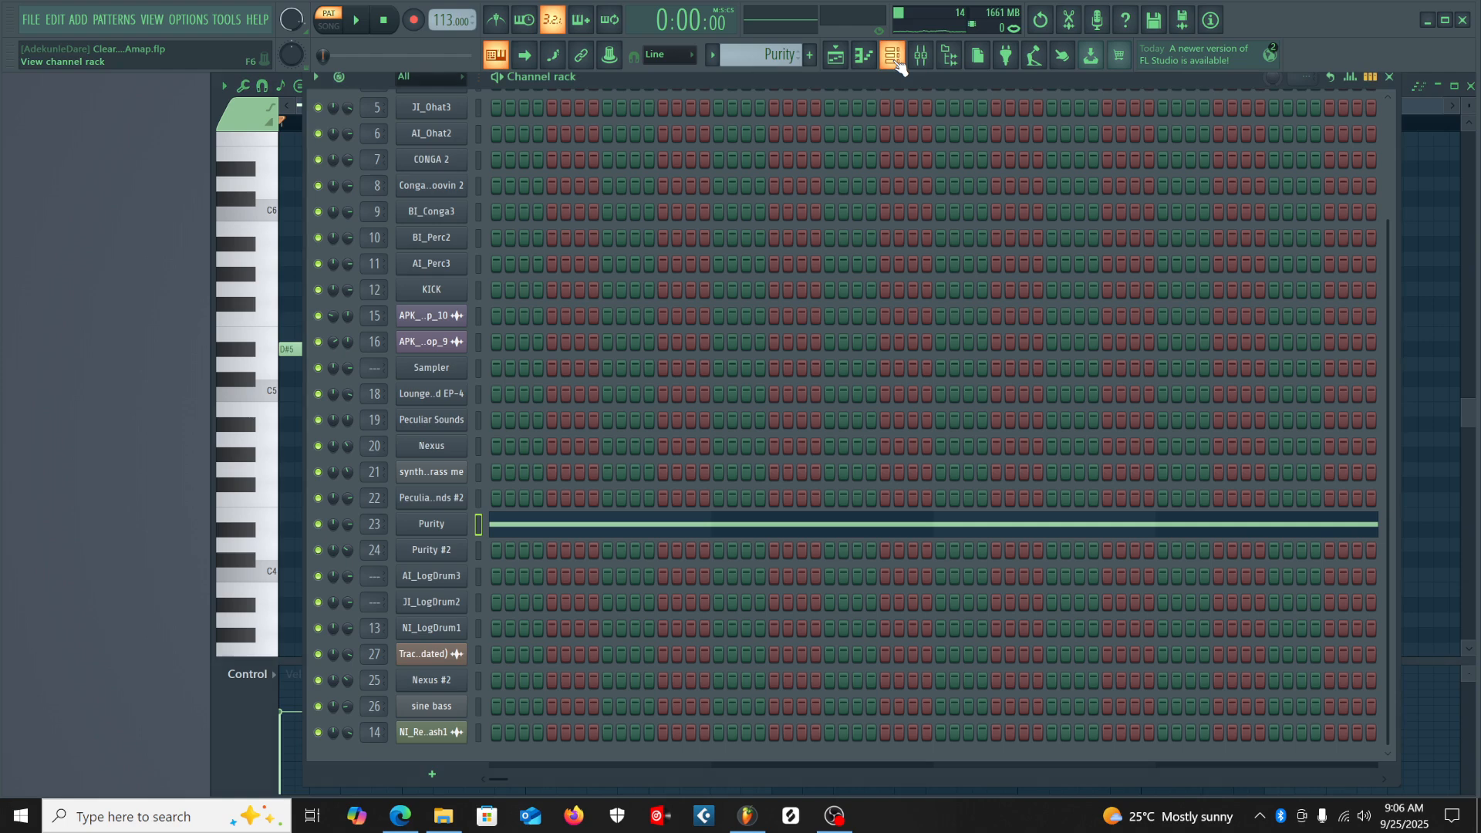
left_click(431, 527)
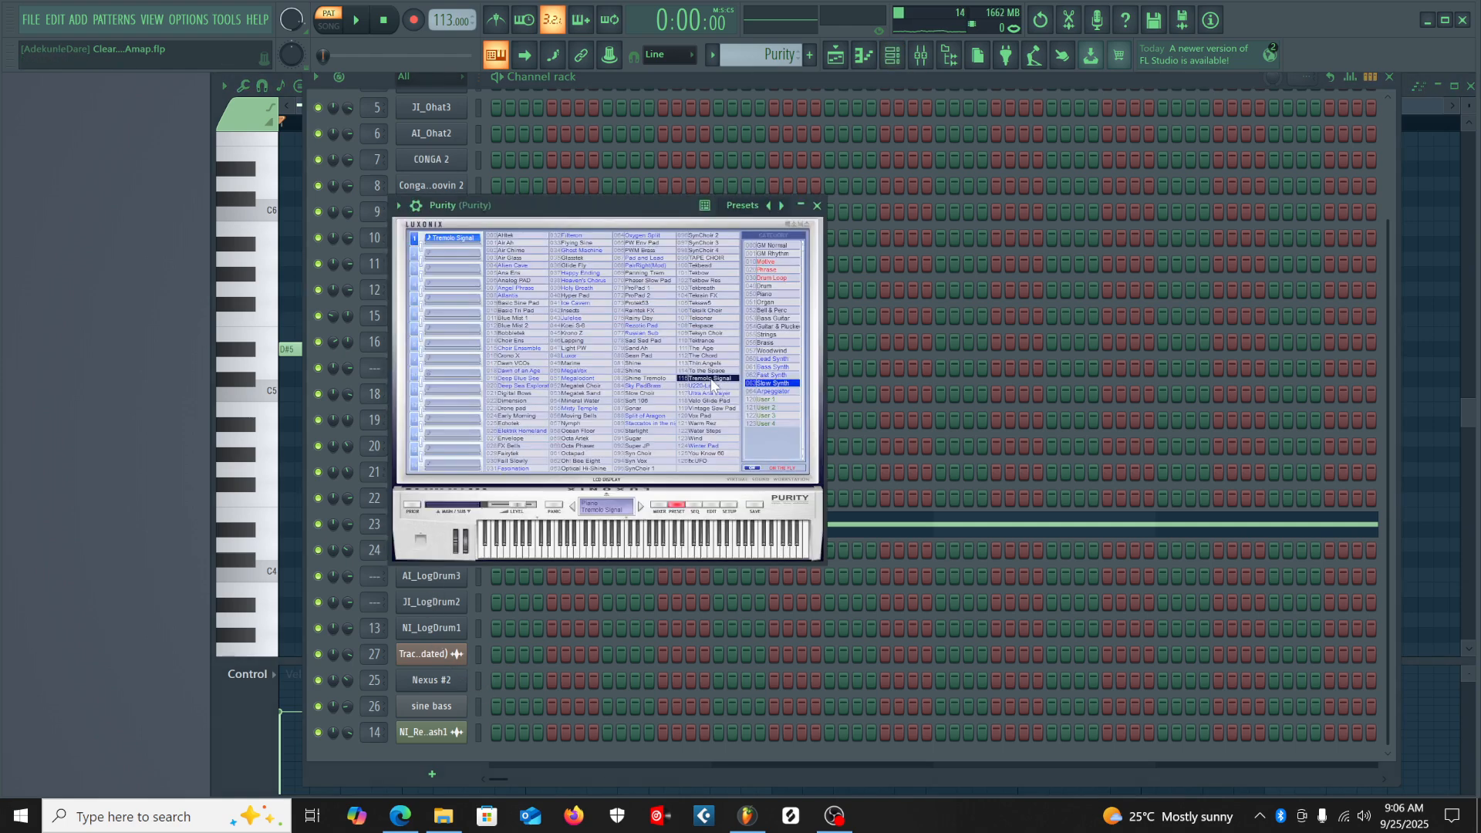
left_click(818, 206)
left_click(1393, 80)
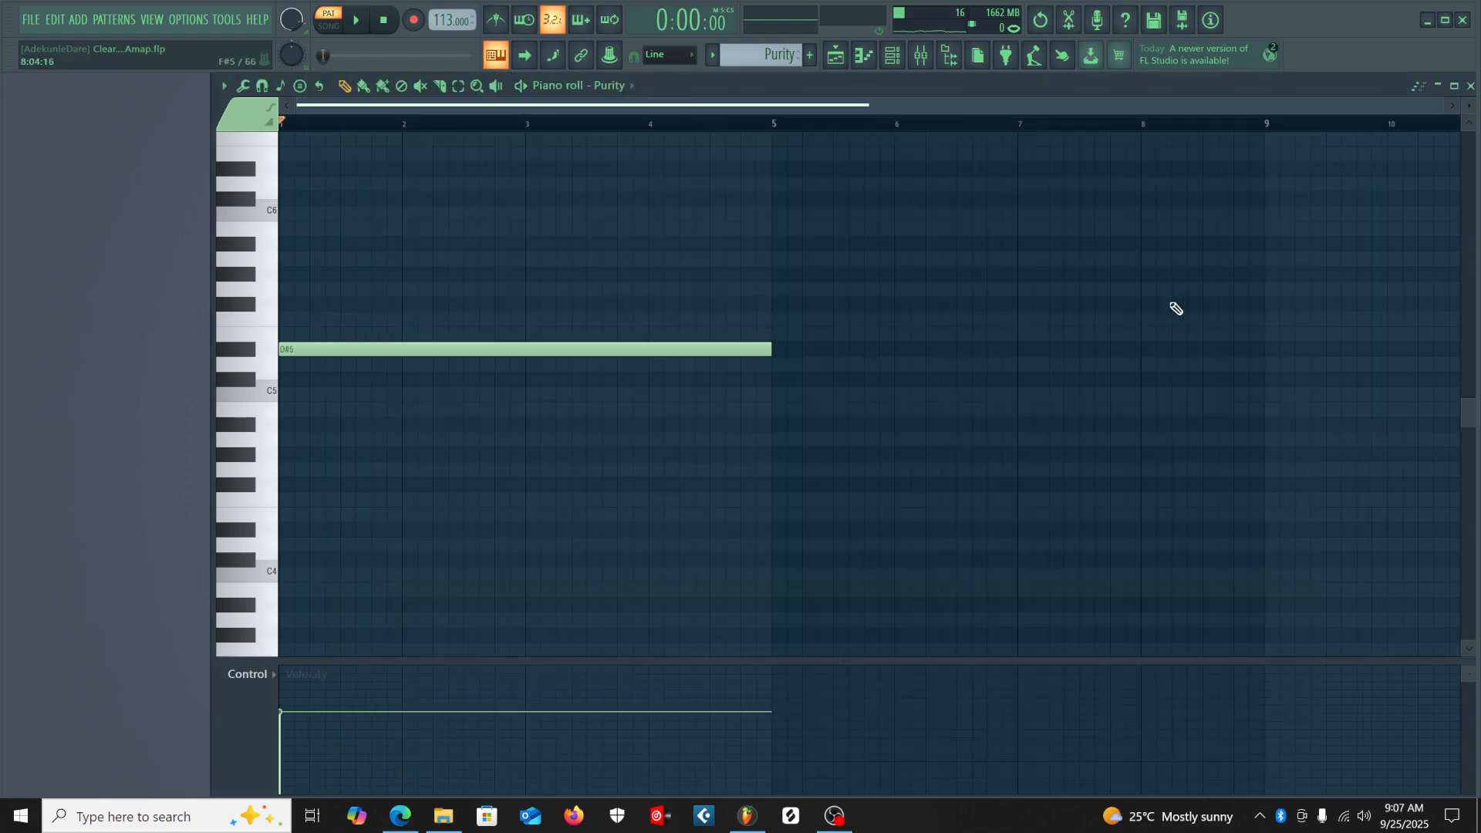
key("space")
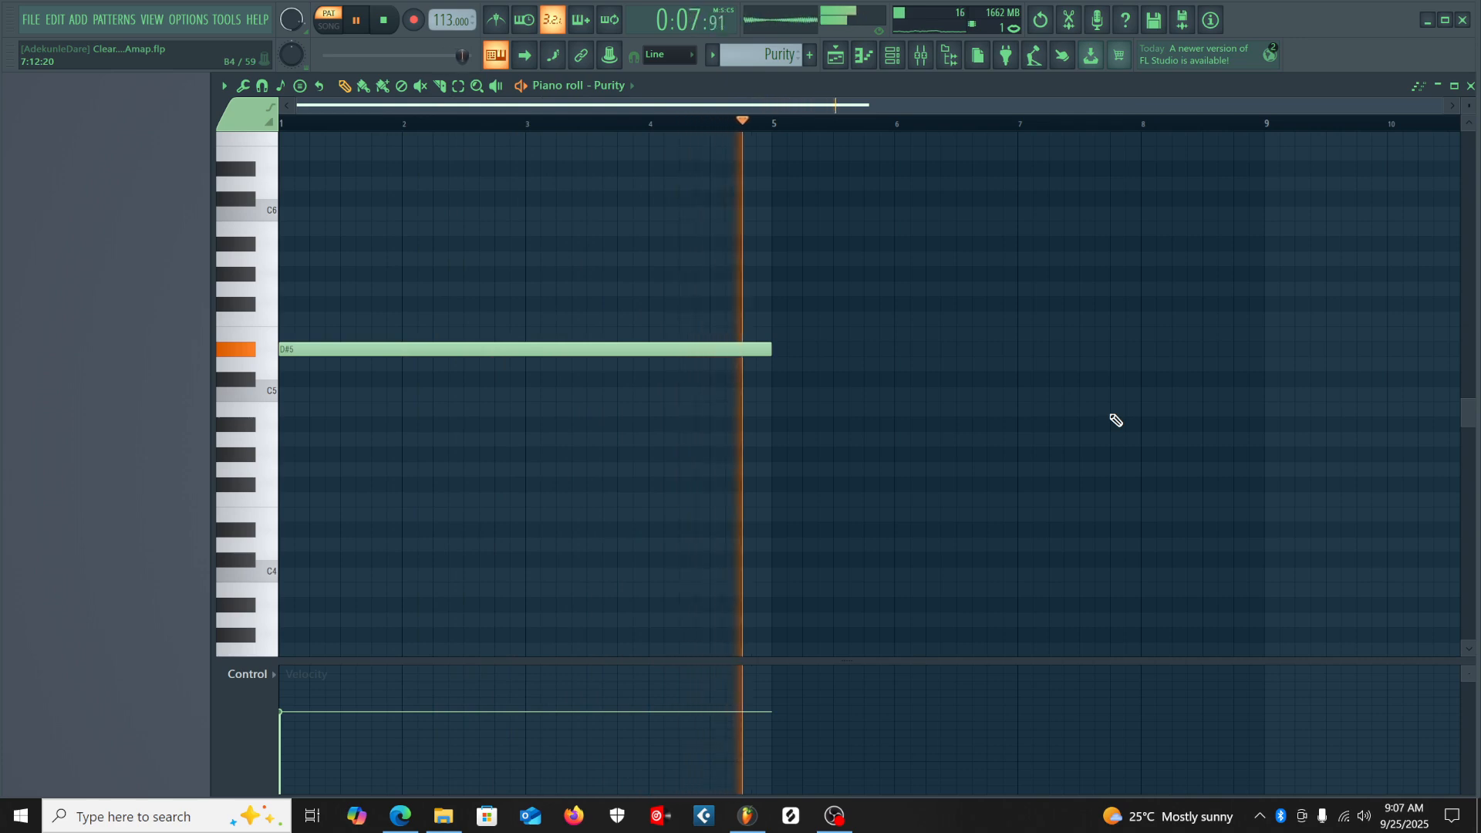
key("space")
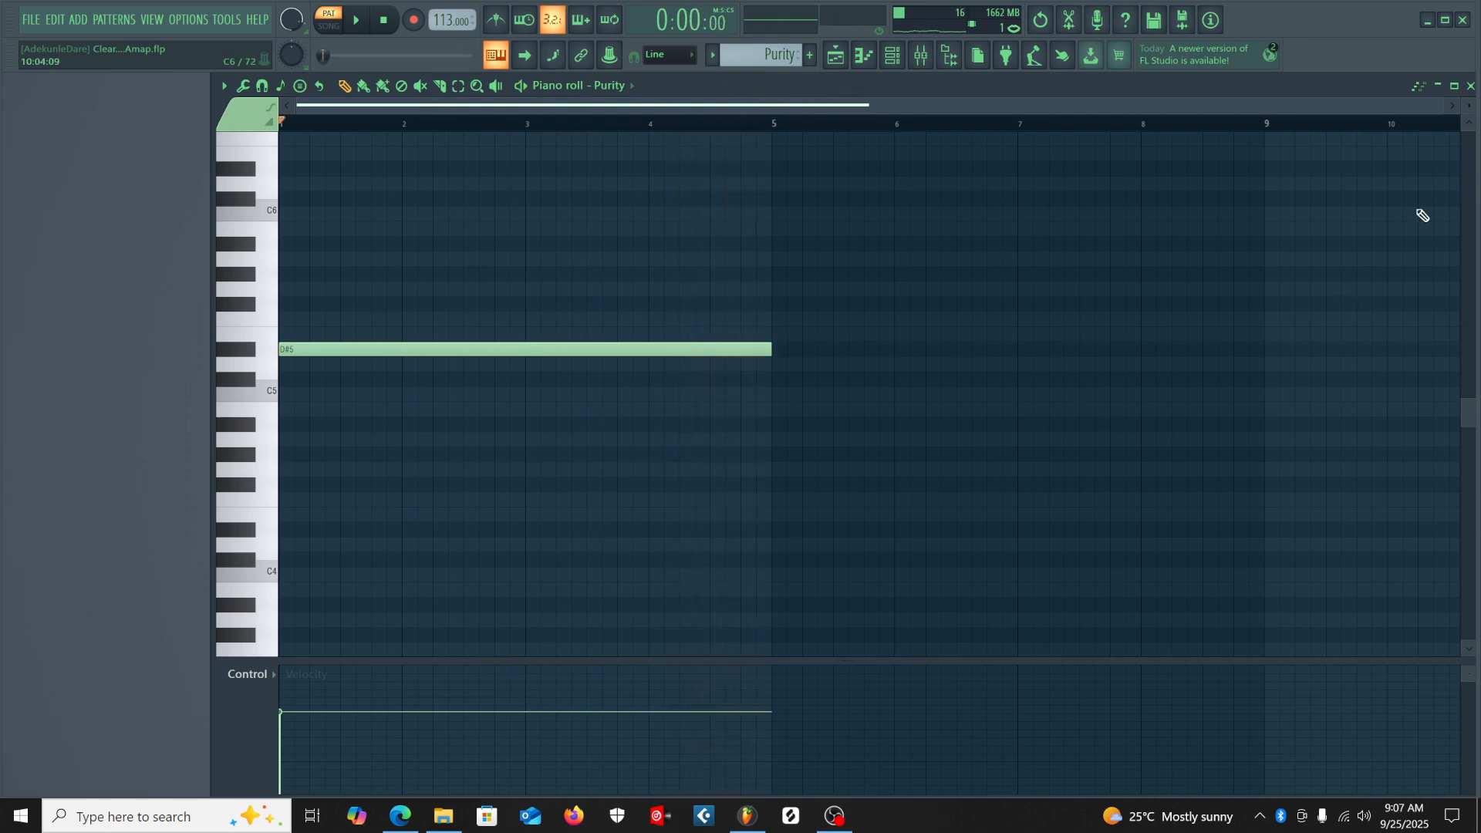
left_click(1472, 85)
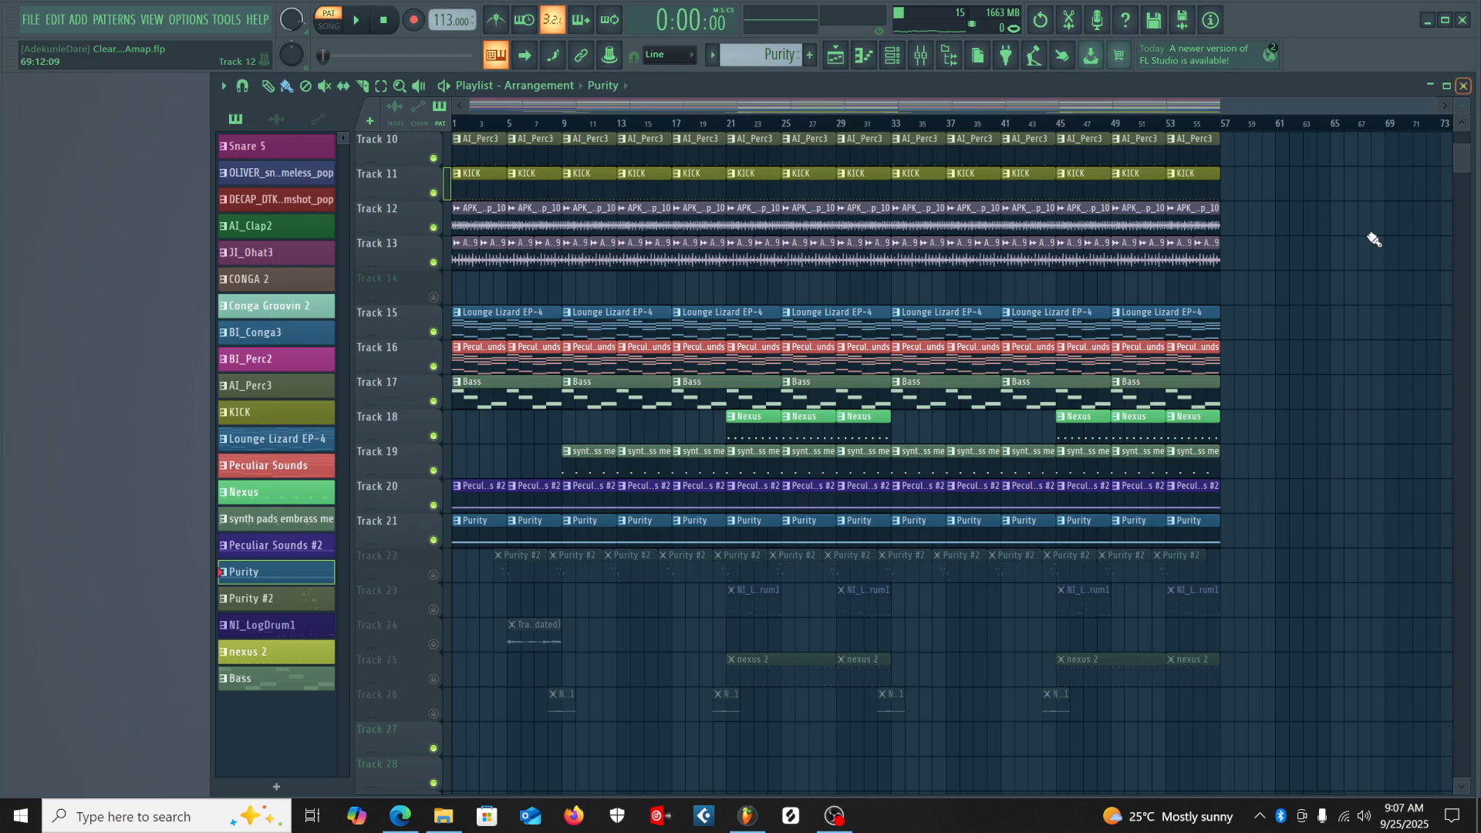
Unmute Track 22 and open its first Purity #2 clip in the piano roll.
left_click(435, 576)
double_click(521, 571)
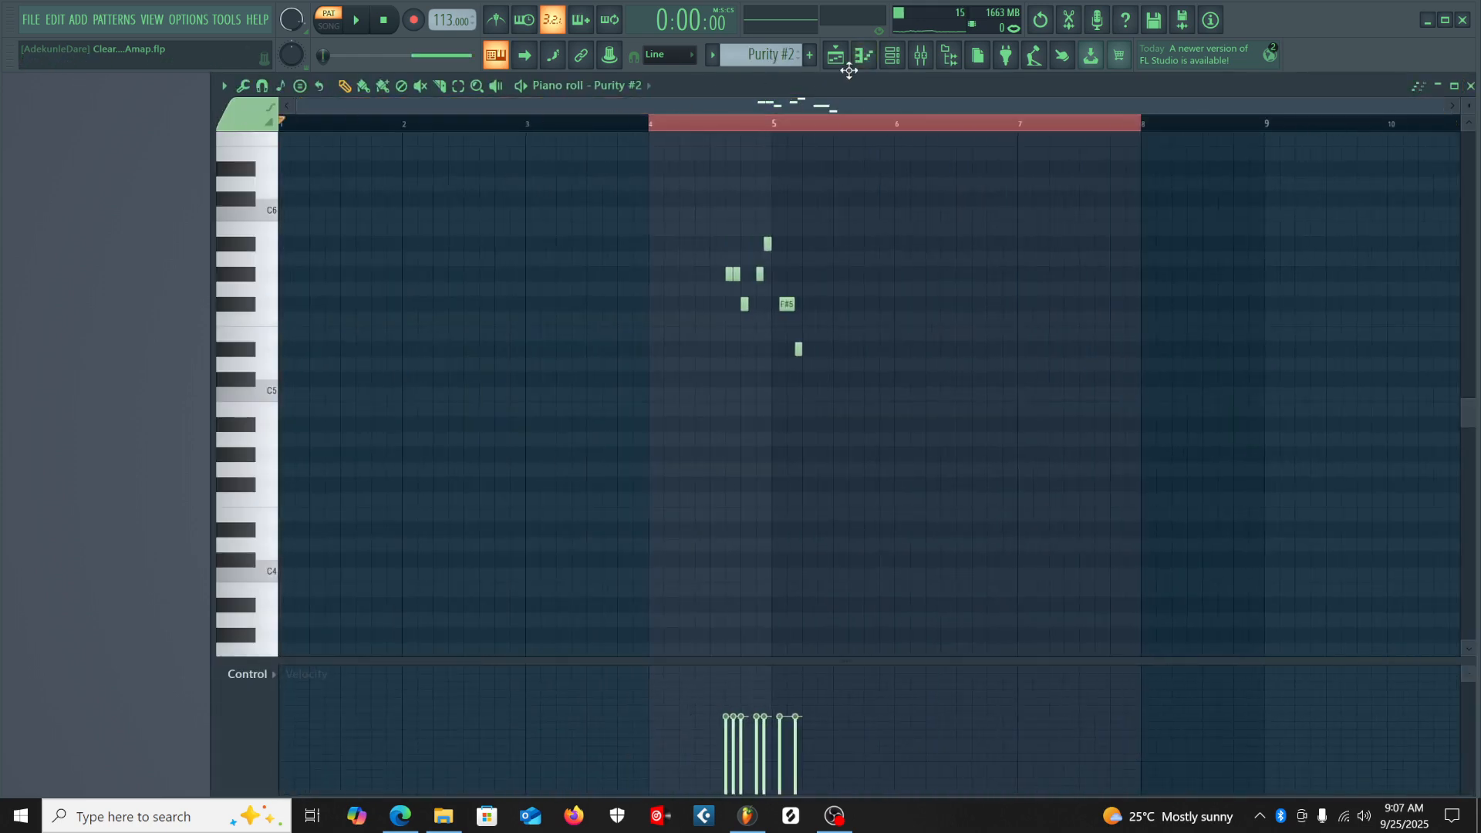
View the Purity #2 instrument's preset, play its melody from bar 4, and return to the playlist with playback stopped.
left_click(894, 60)
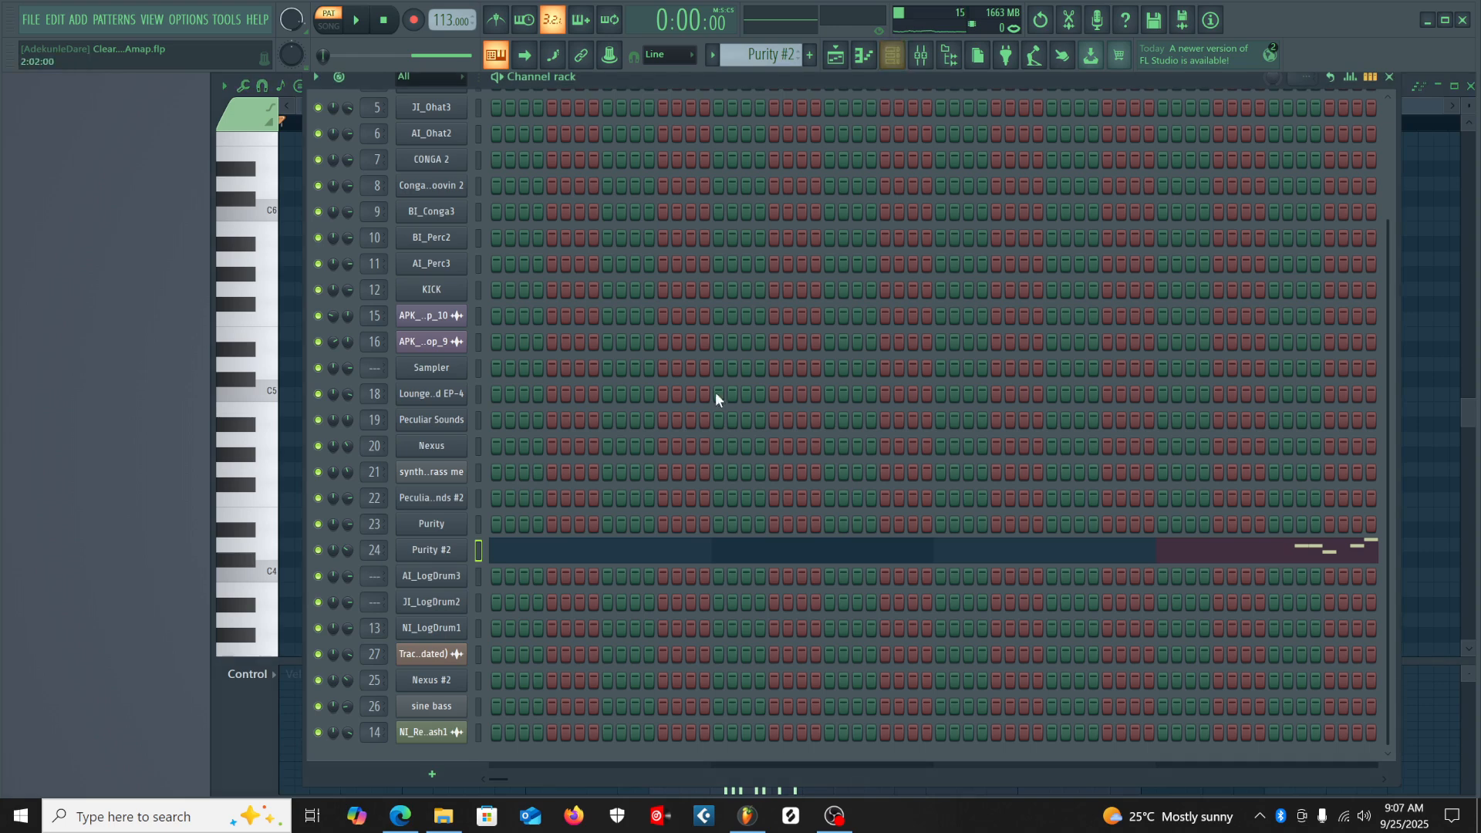
left_click(430, 551)
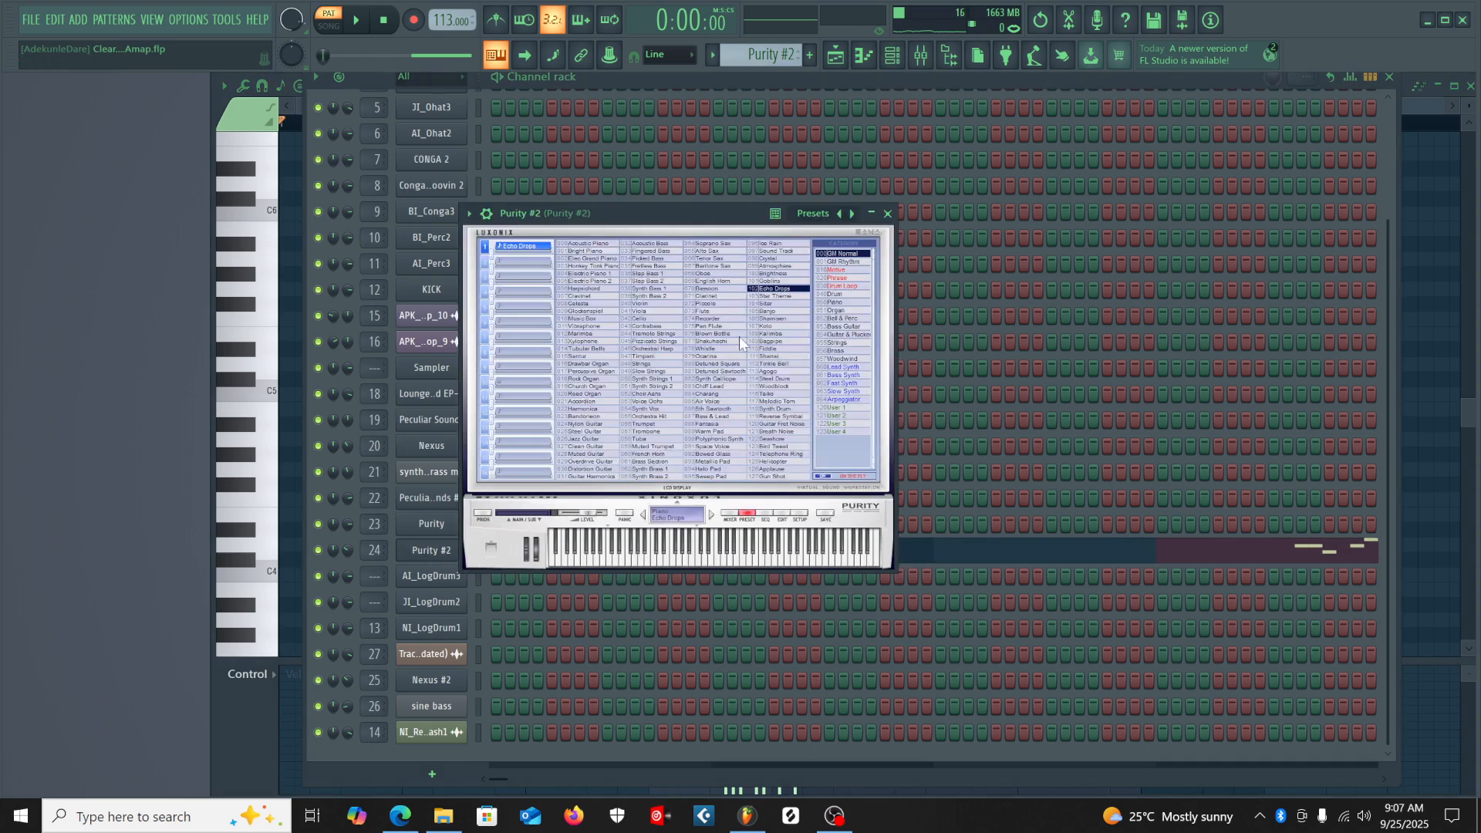
left_click(888, 214)
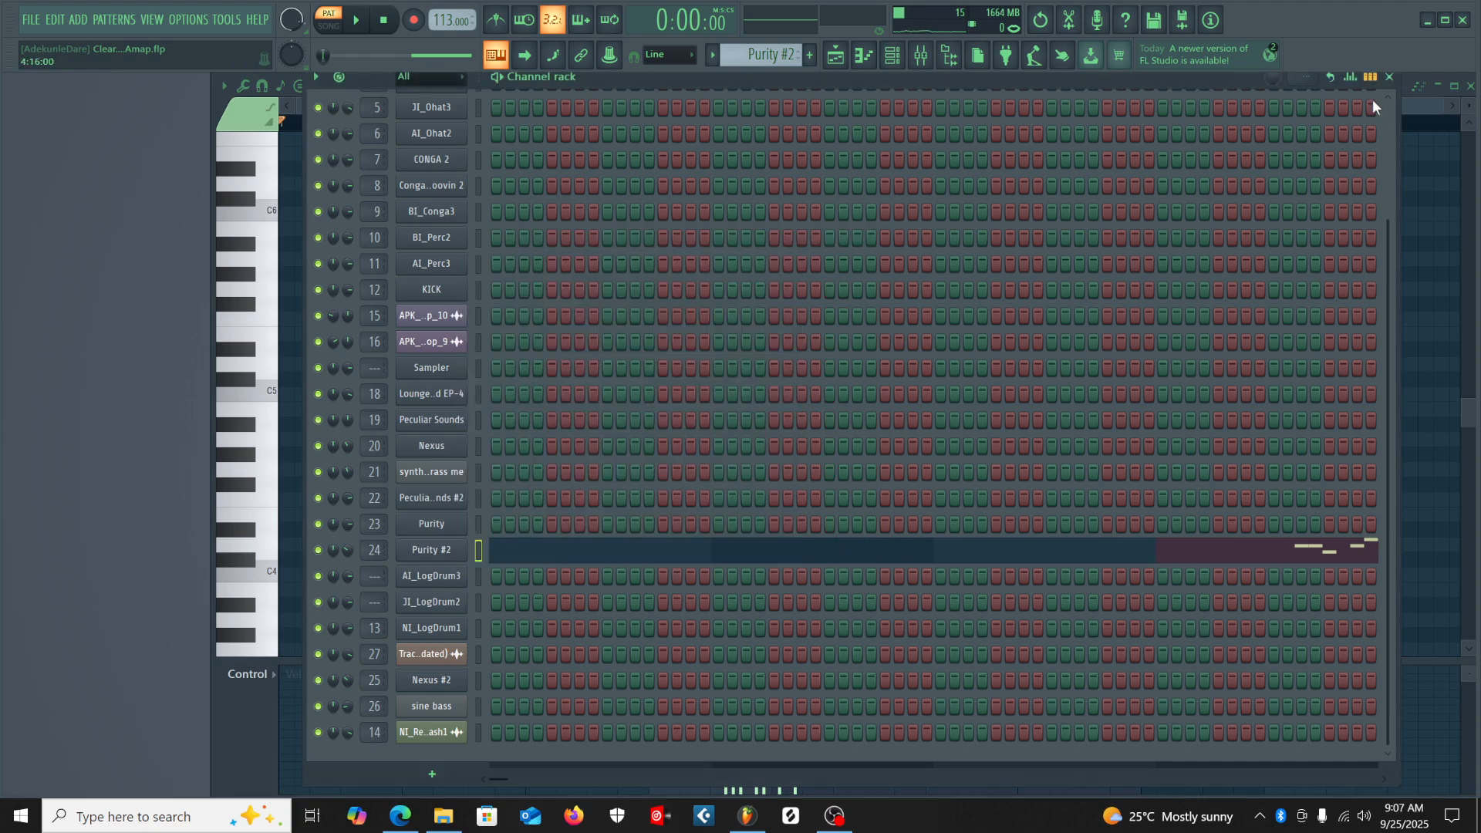
left_click(1389, 76)
key("space")
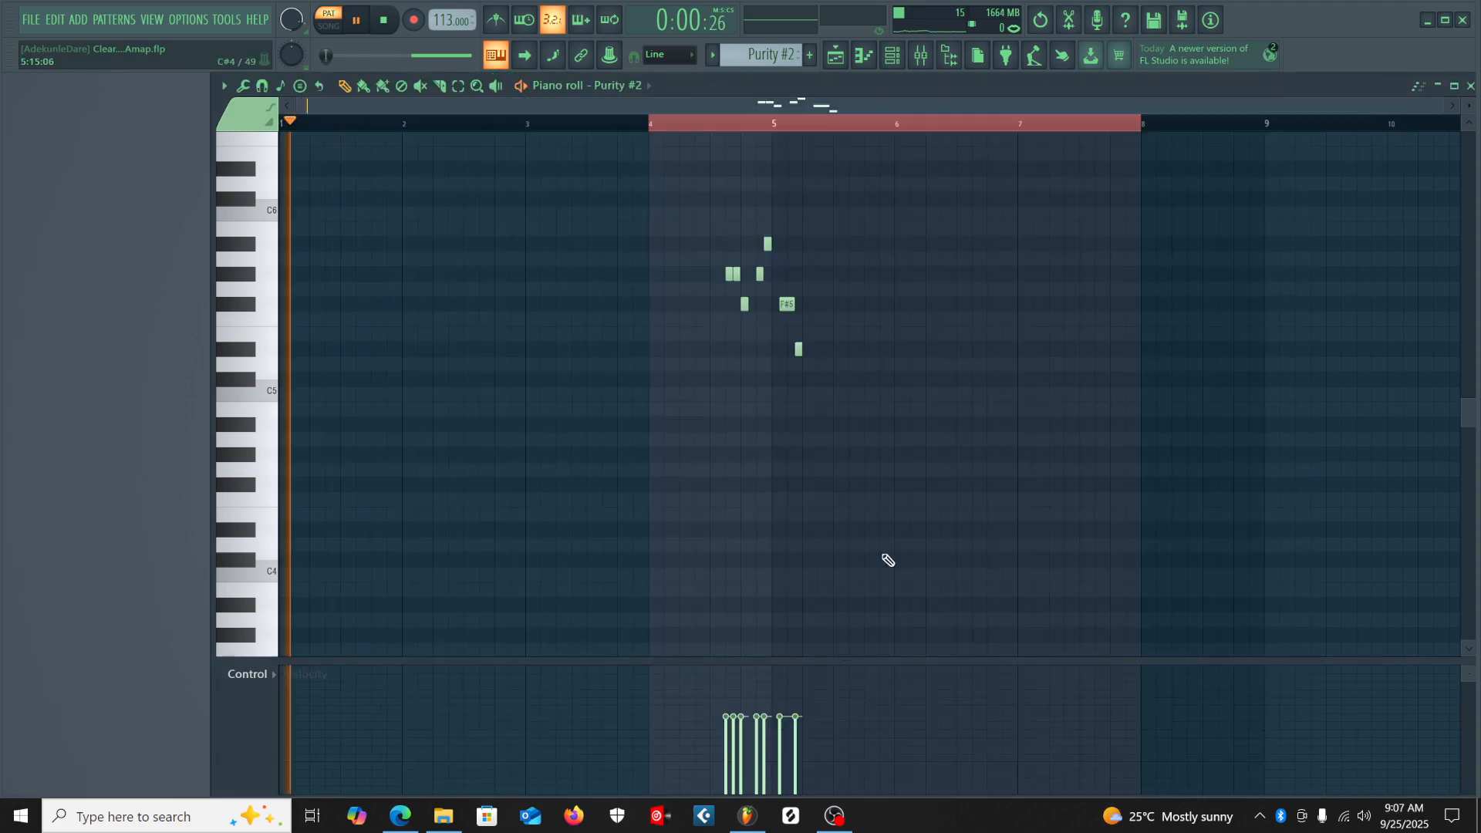
left_click(679, 116)
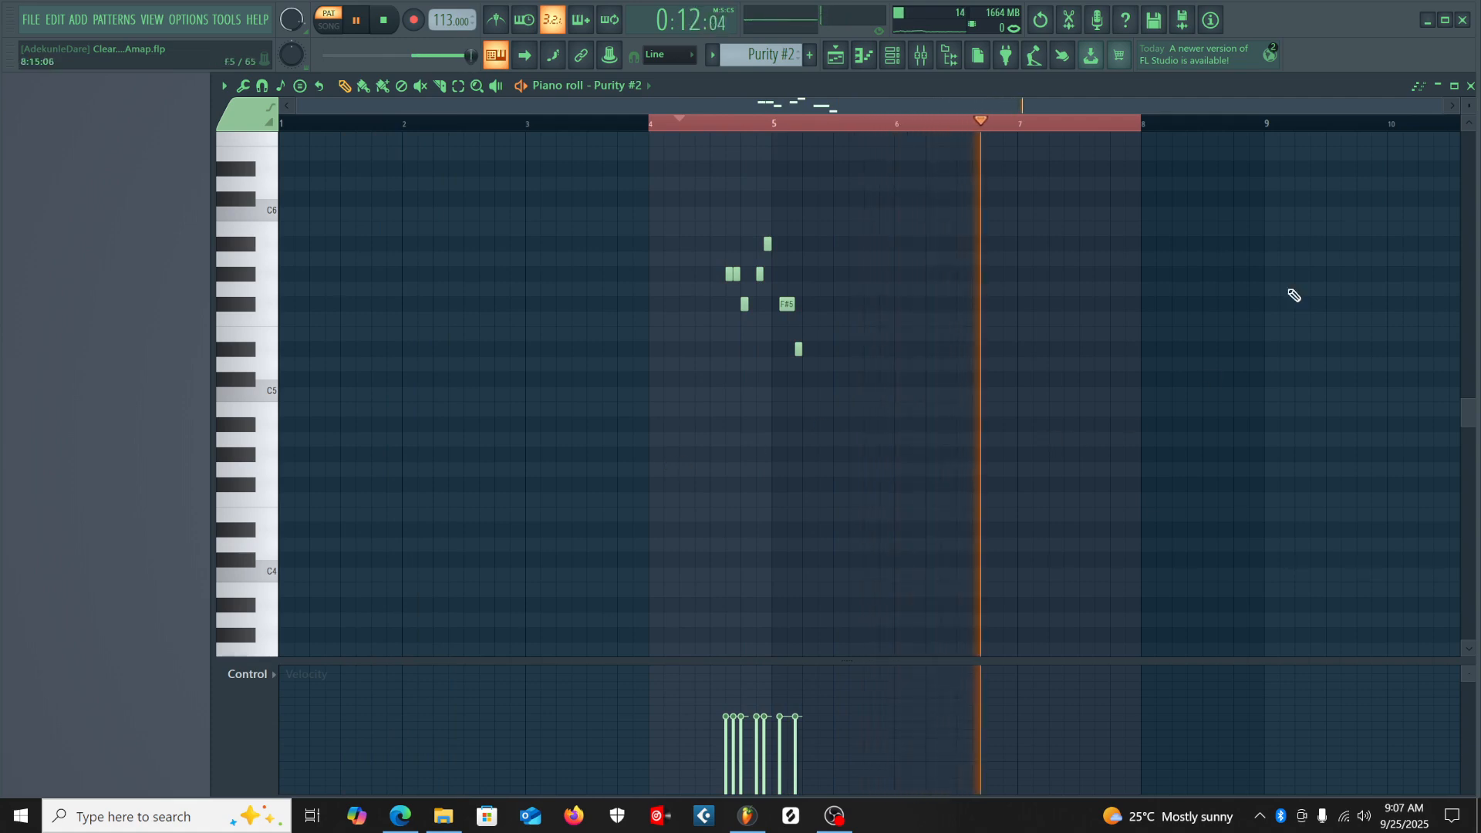
key("F5")
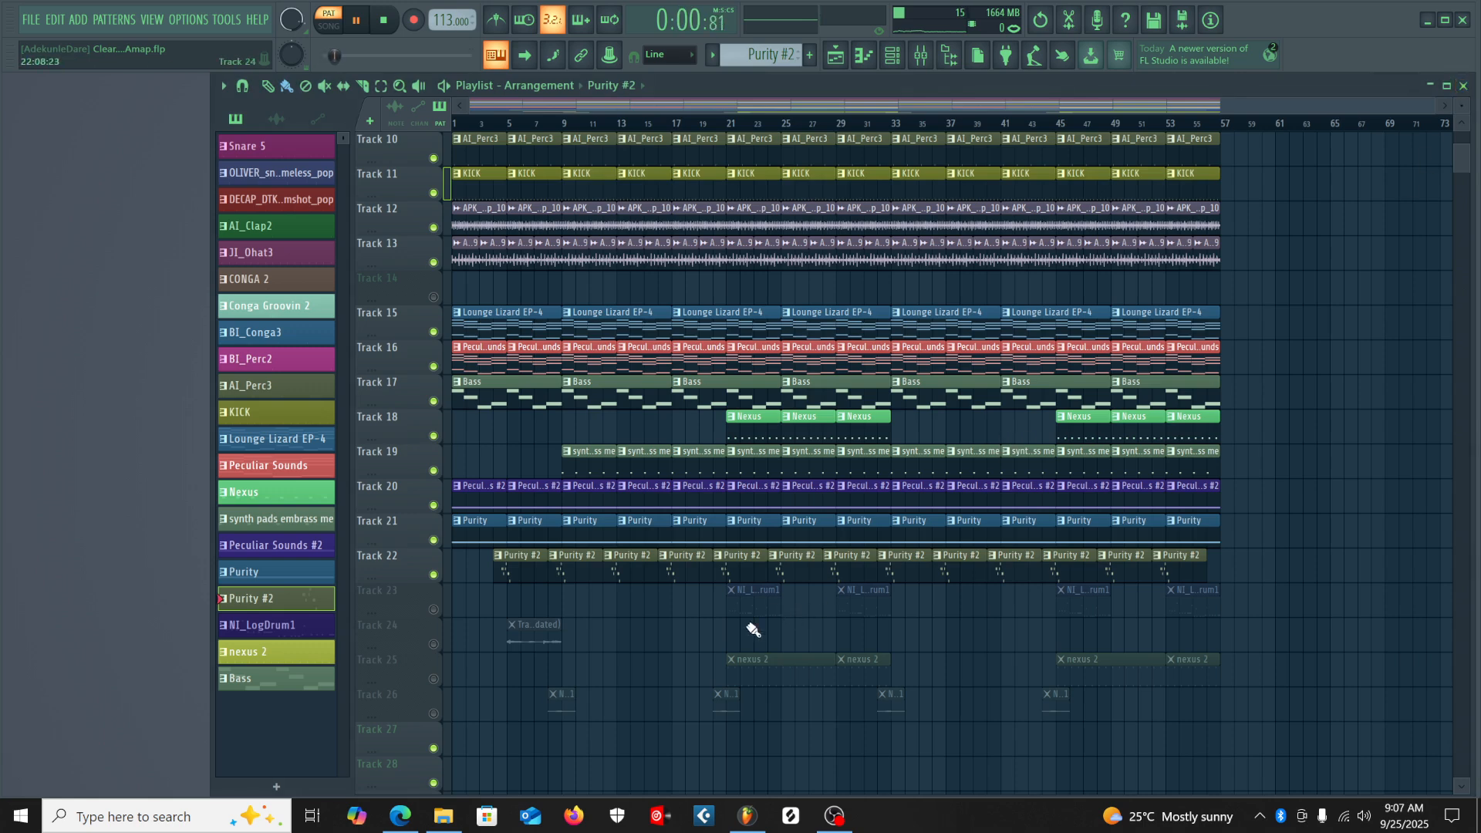
key("space")
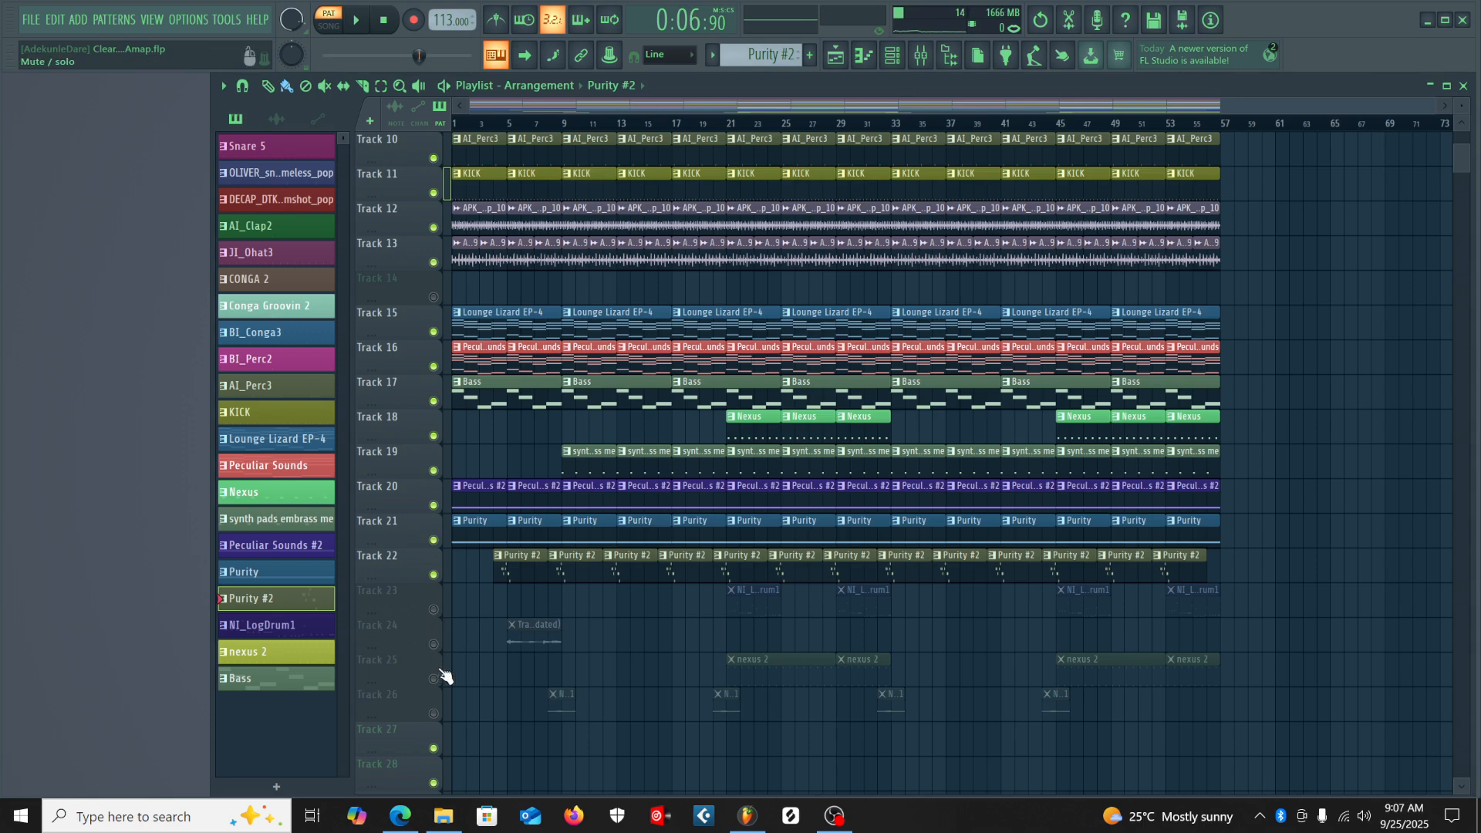
Unmute Track 25, open its first nexus 2 clip in the piano roll from bar 1, and show the channel rack.
left_click(434, 680)
double_click(785, 680)
left_click_drag(752, 100, 351, 100)
left_click(892, 56)
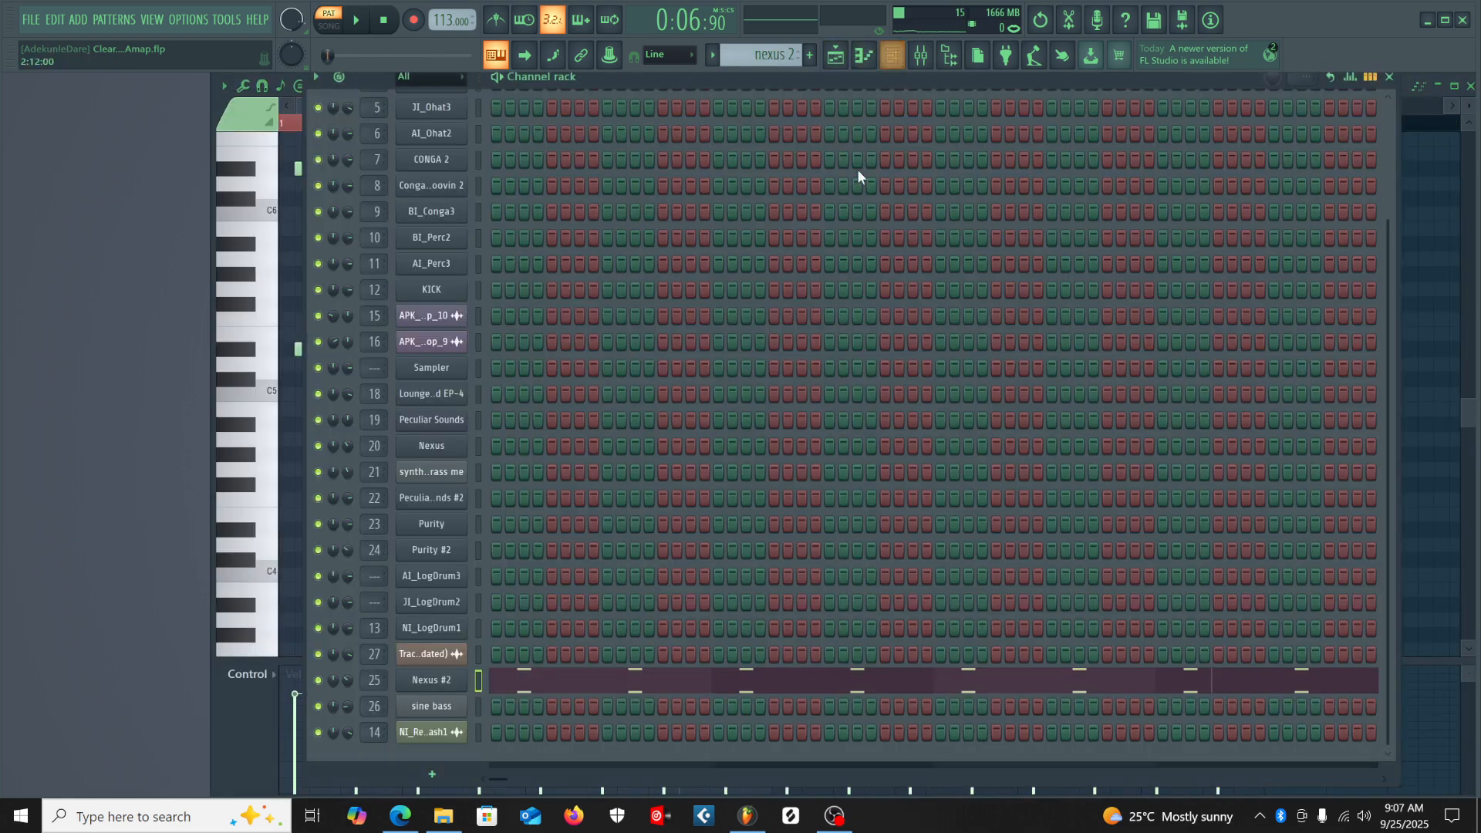
View the preset on the Nexus #2 instrument, play its repeating pattern, and return to the playlist with playback stopped.
left_click(443, 682)
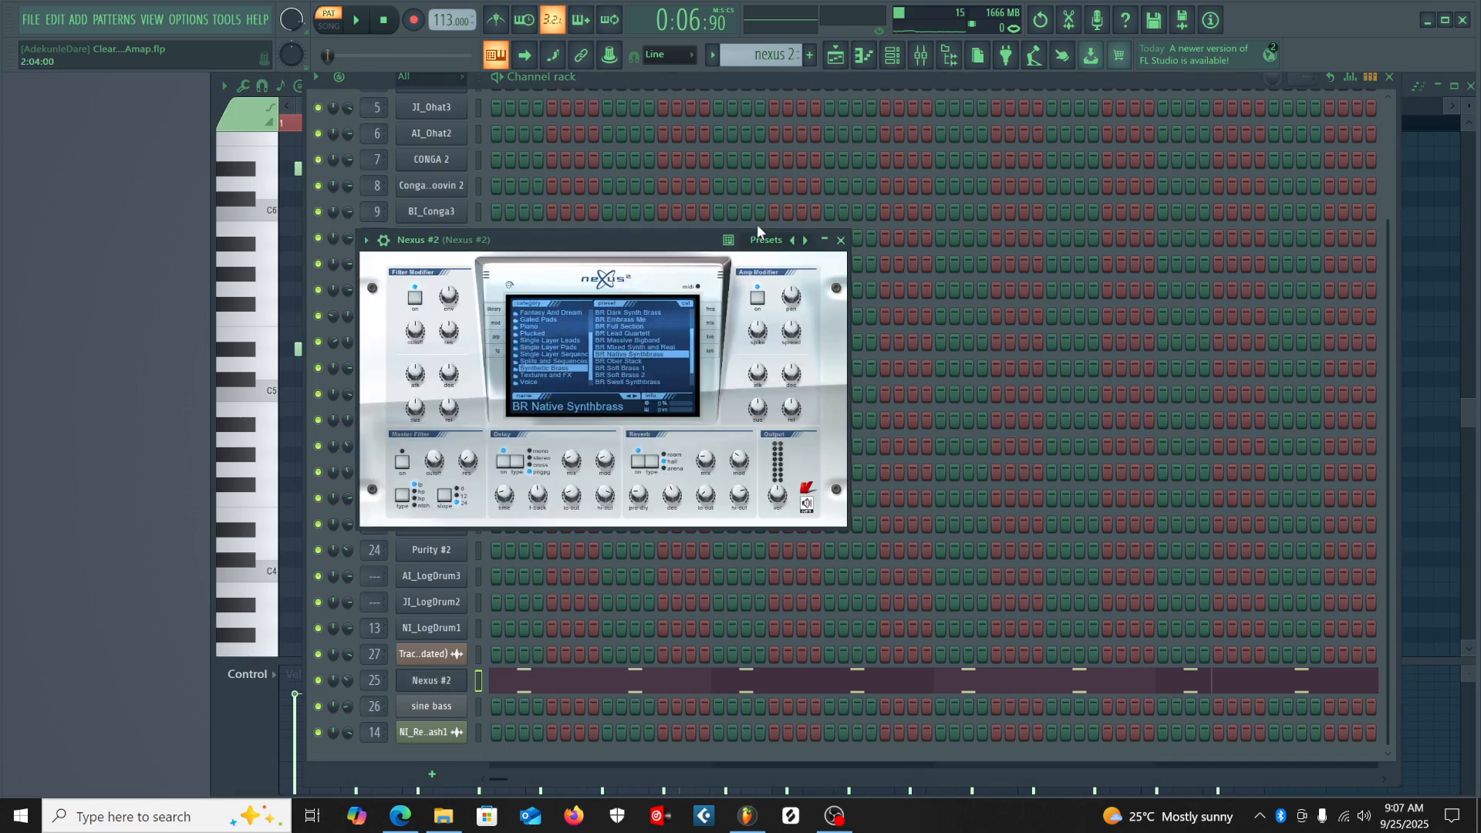
left_click(841, 240)
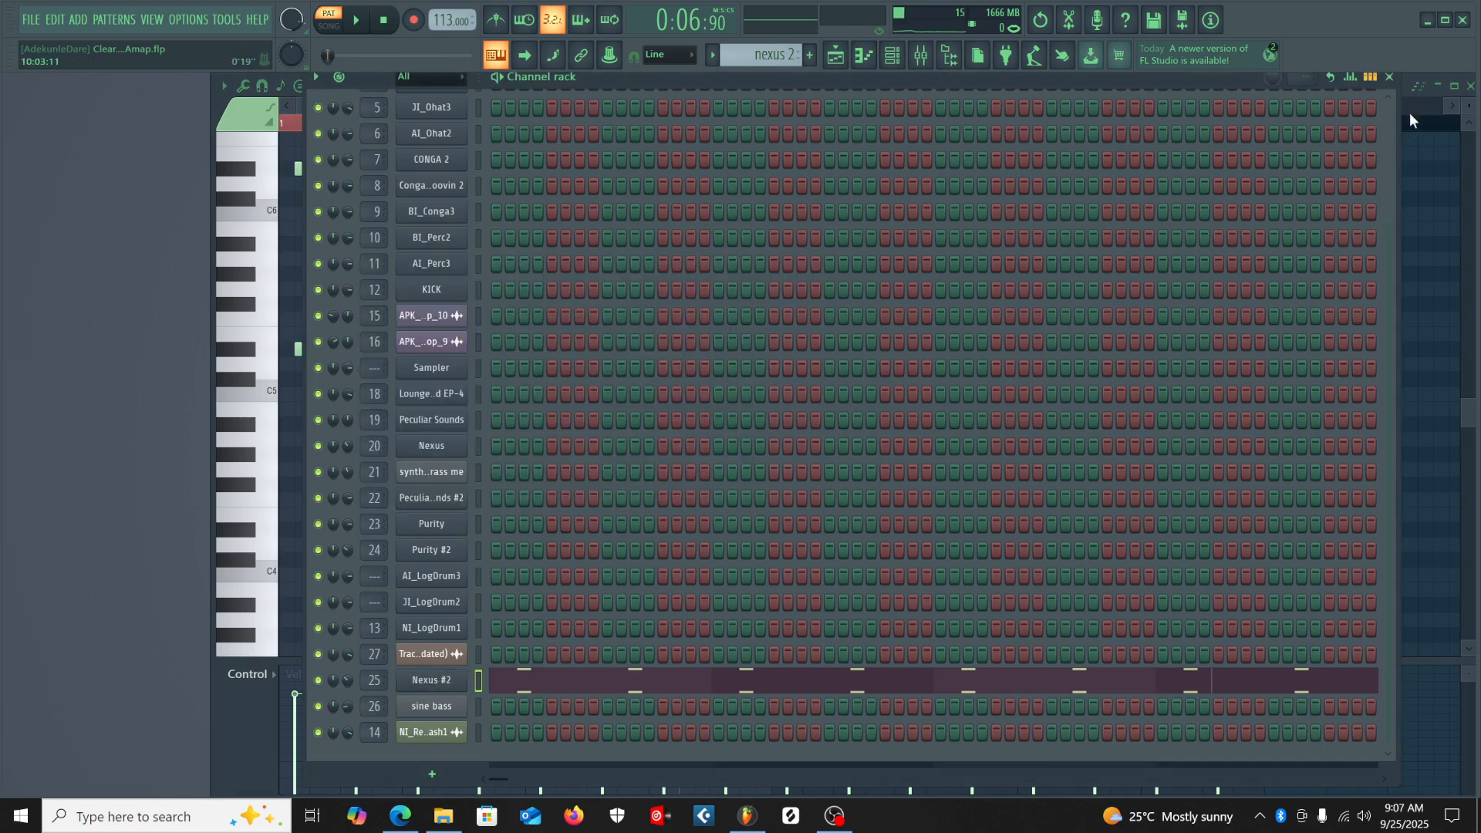
left_click(1390, 77)
key("space")
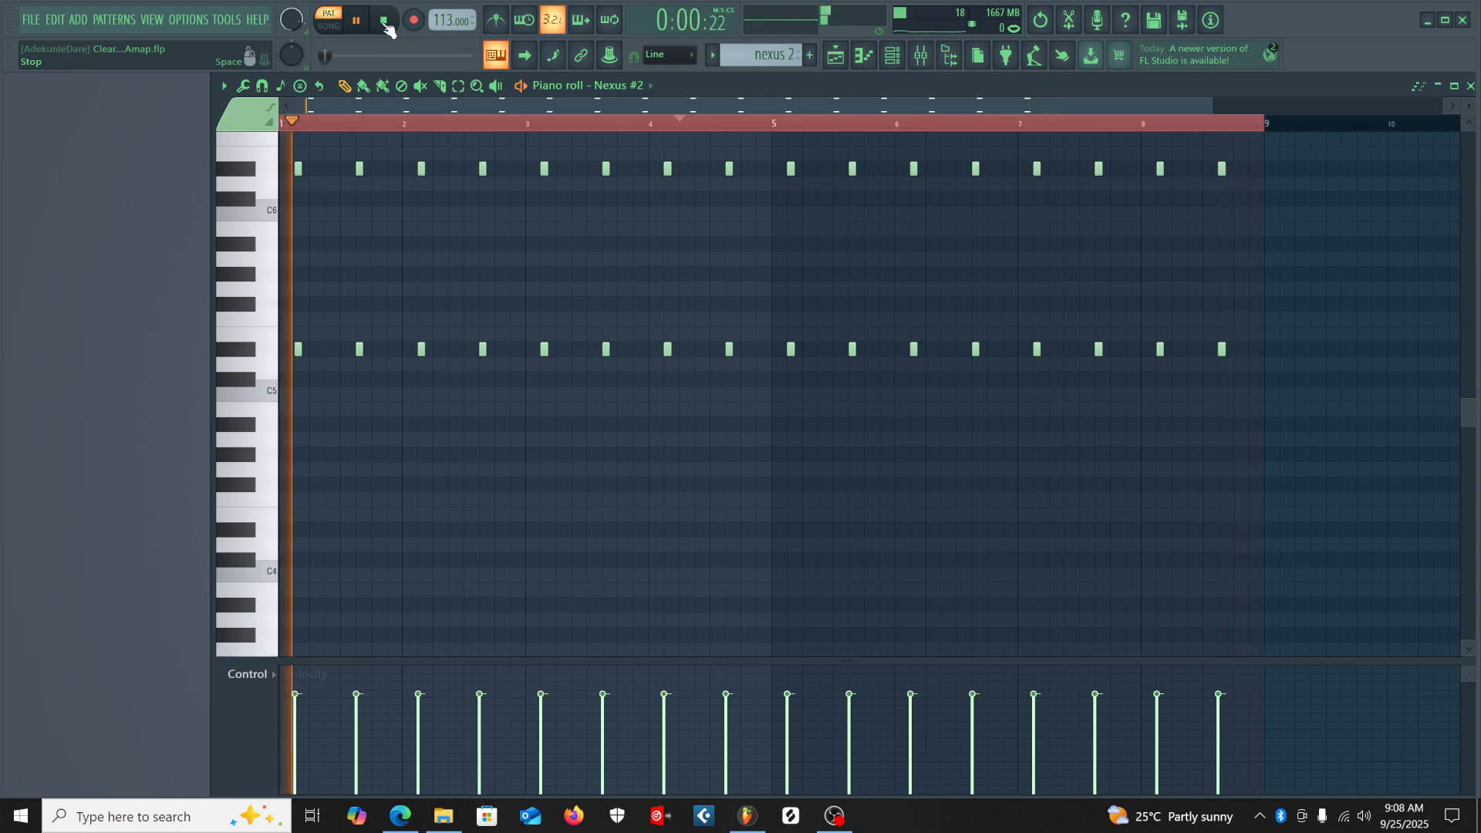
key("space")
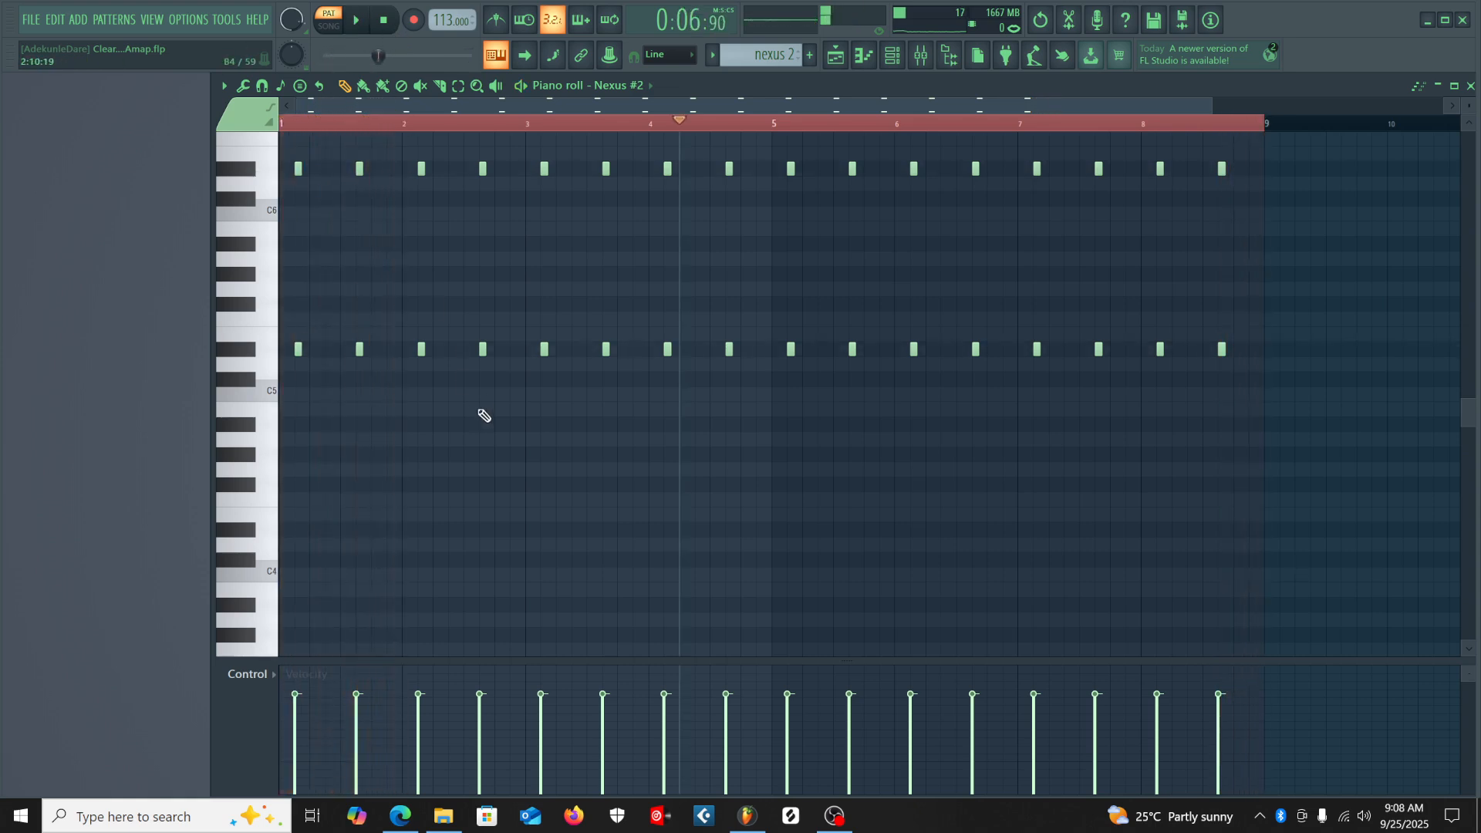
left_click(385, 22)
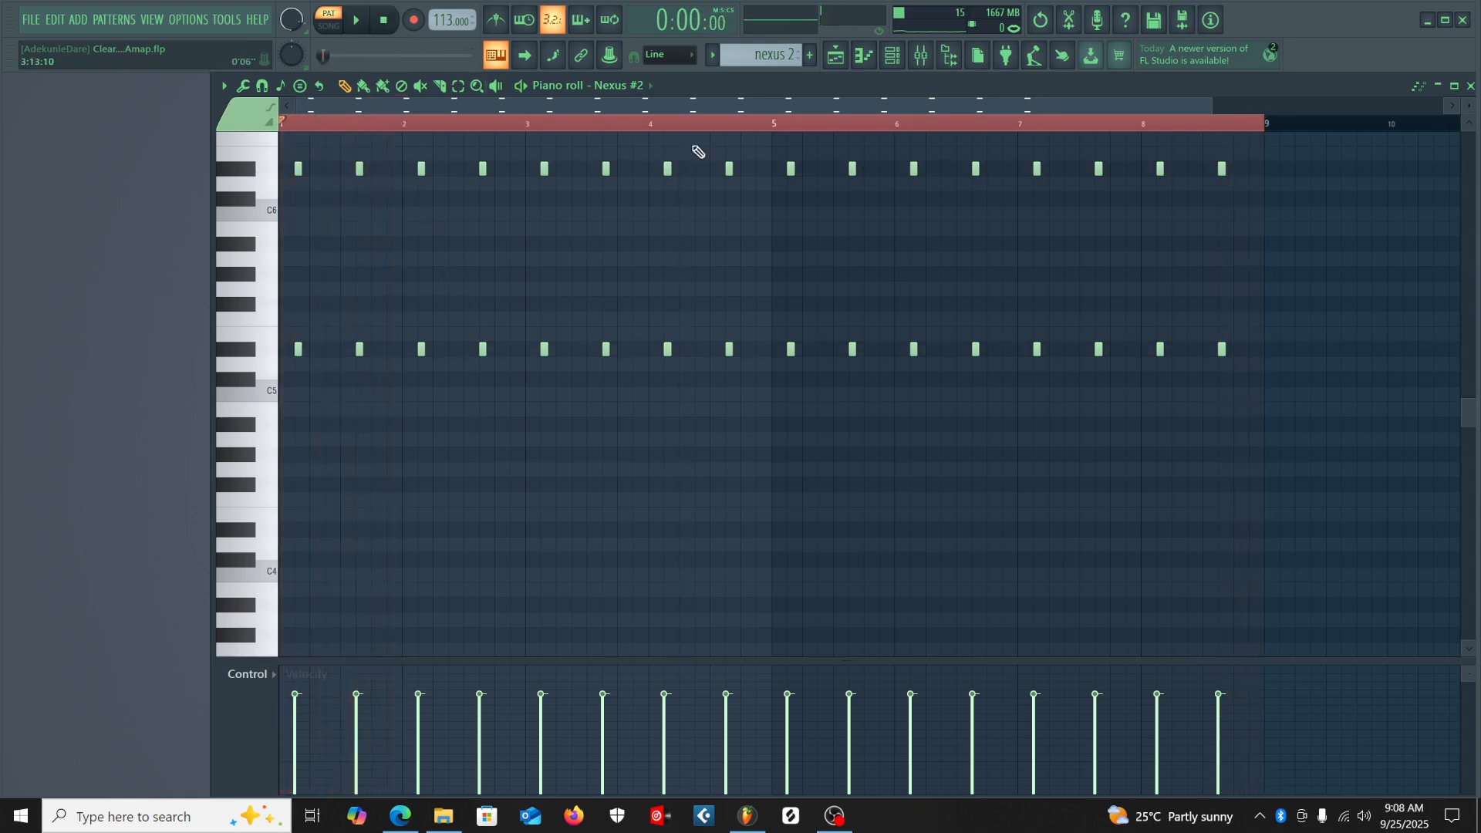
left_click(1471, 87)
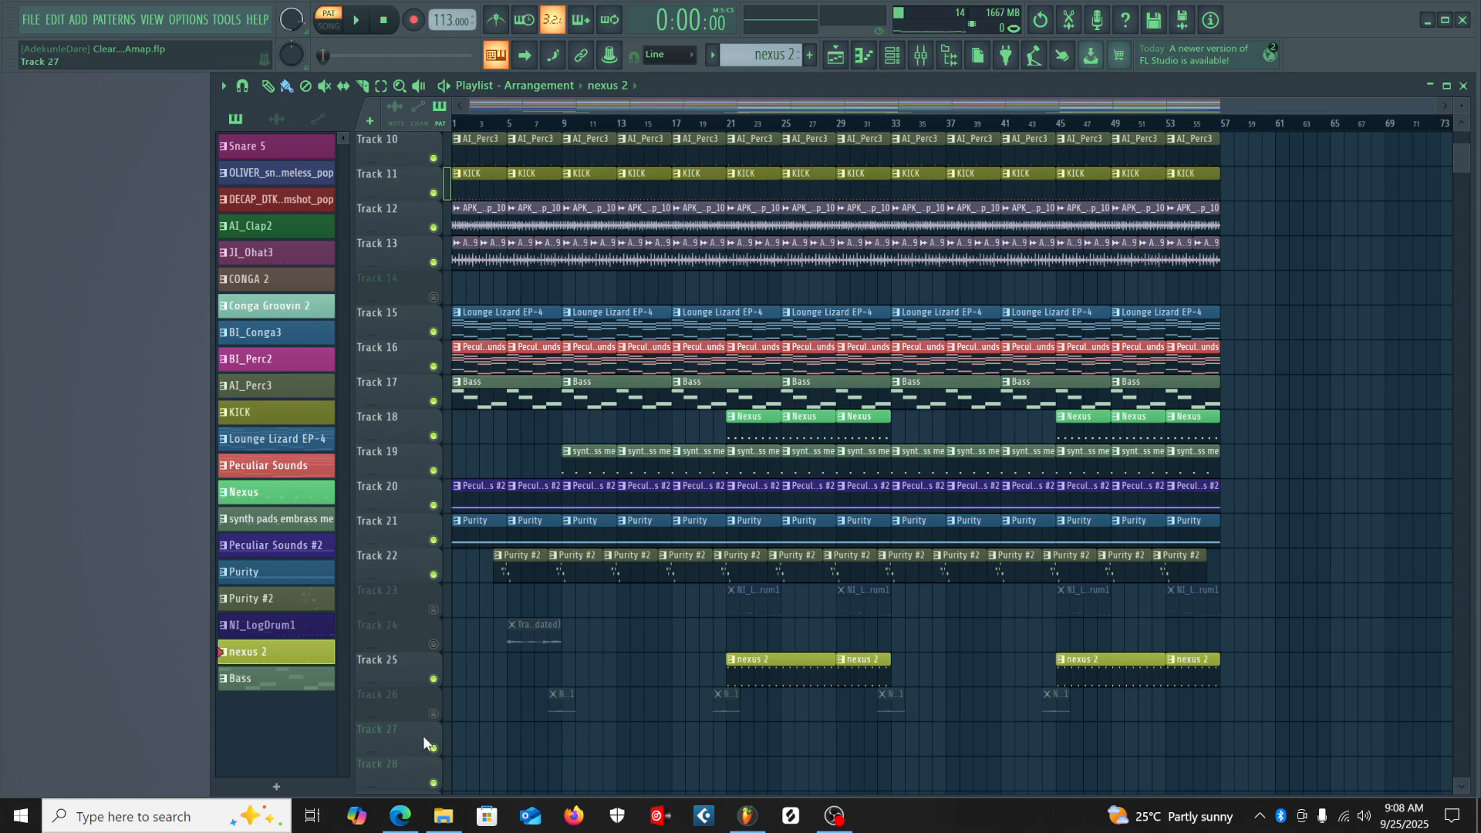
Unmute Track 26 and view the sample settings of its first NI_RevCrash1 clip.
left_click(434, 714)
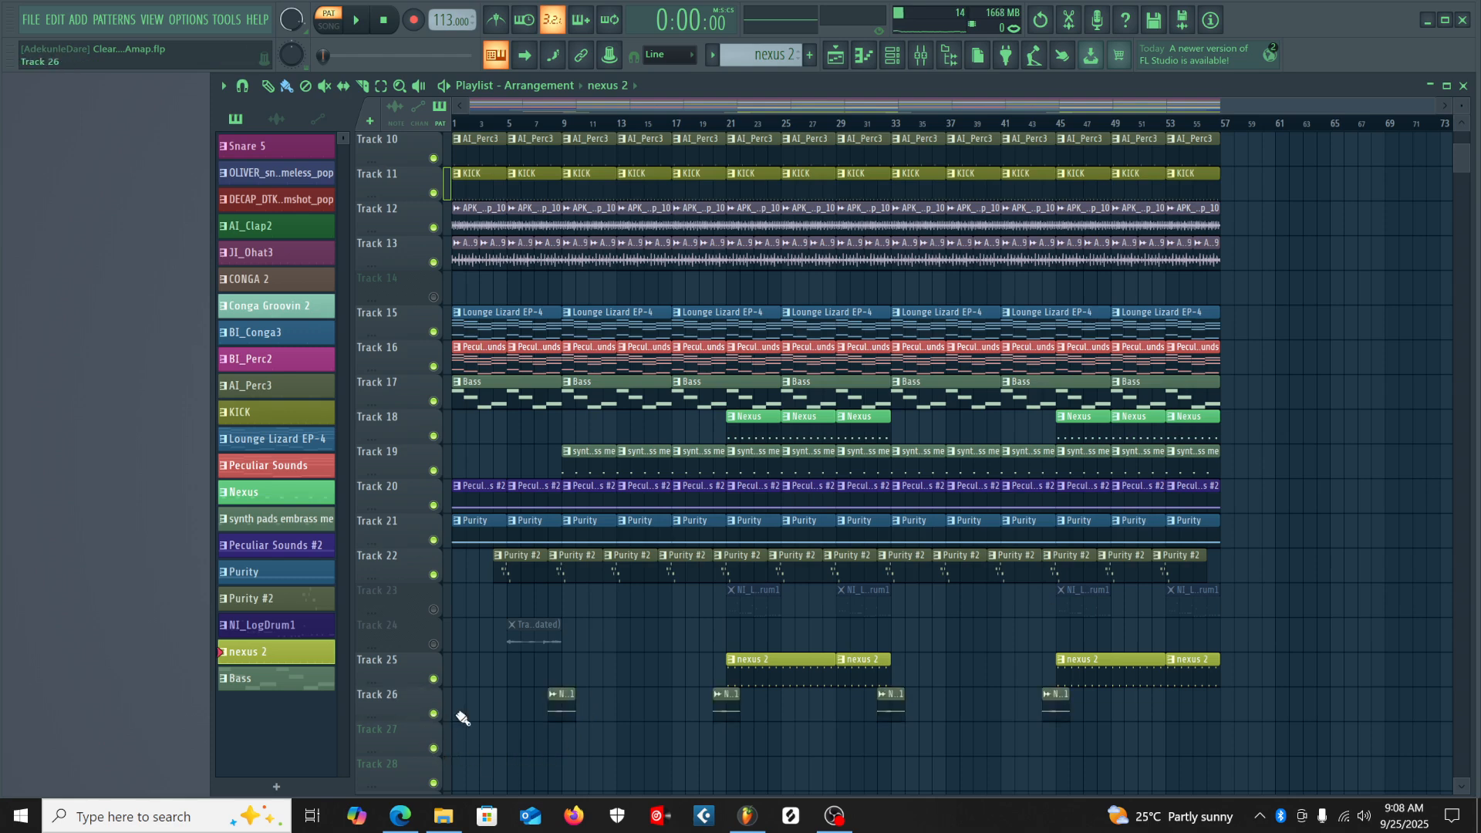
double_click(562, 710)
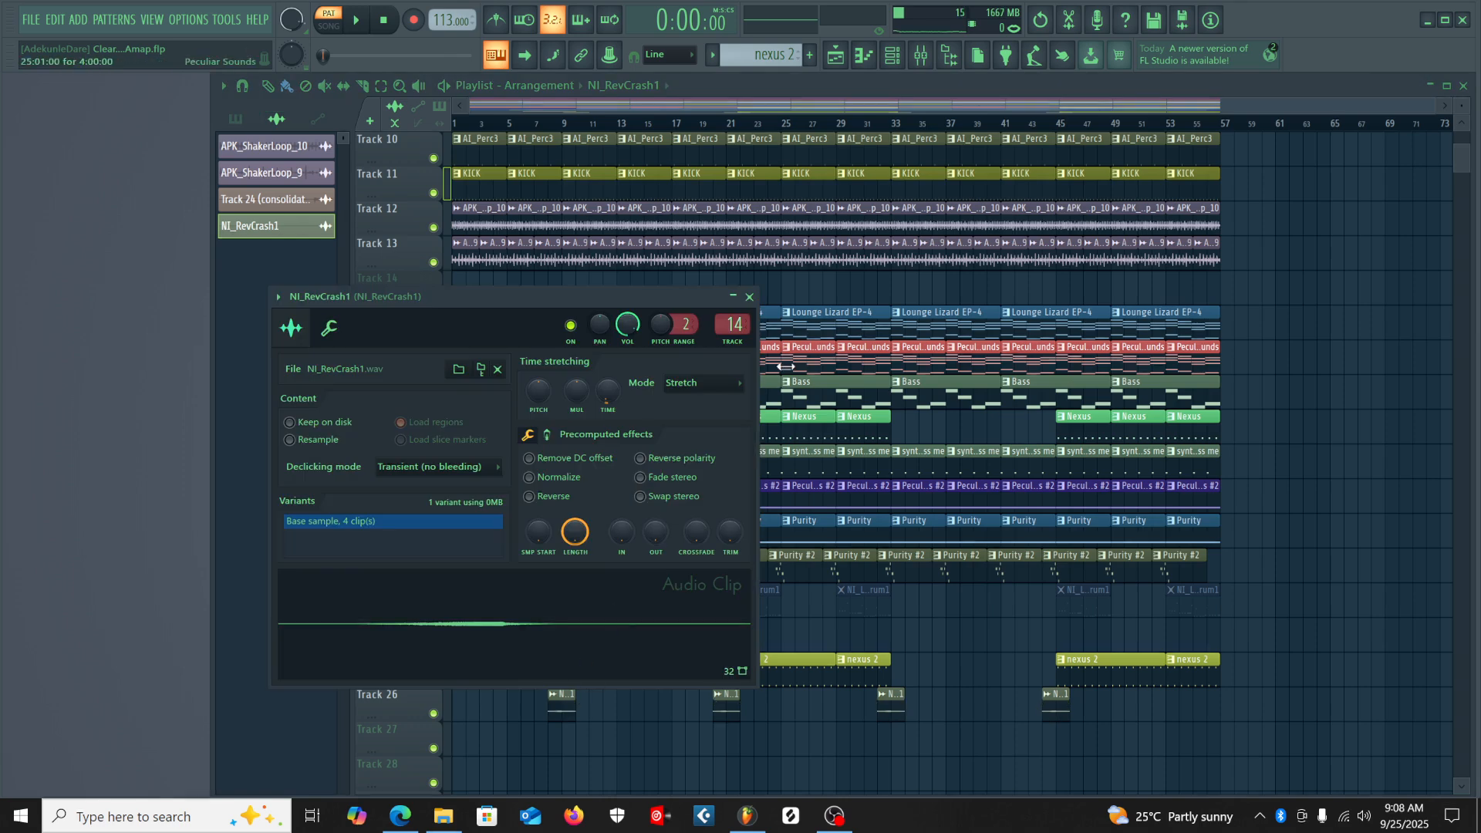
left_click(749, 297)
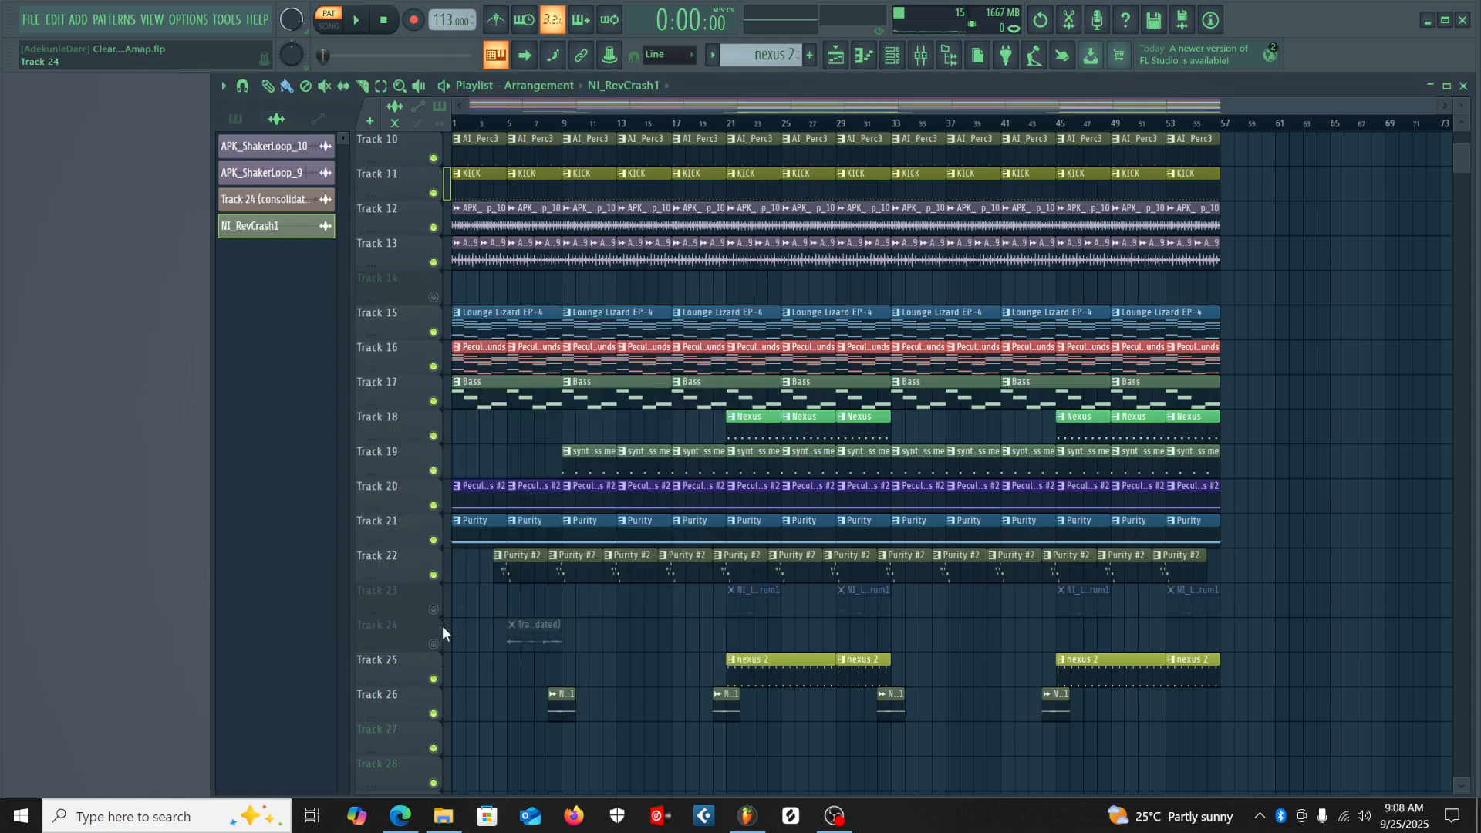
Unmute Track 24 and play its consolidated audio clip in song mode from bar 5, ending with playback stopped.
left_click(434, 645)
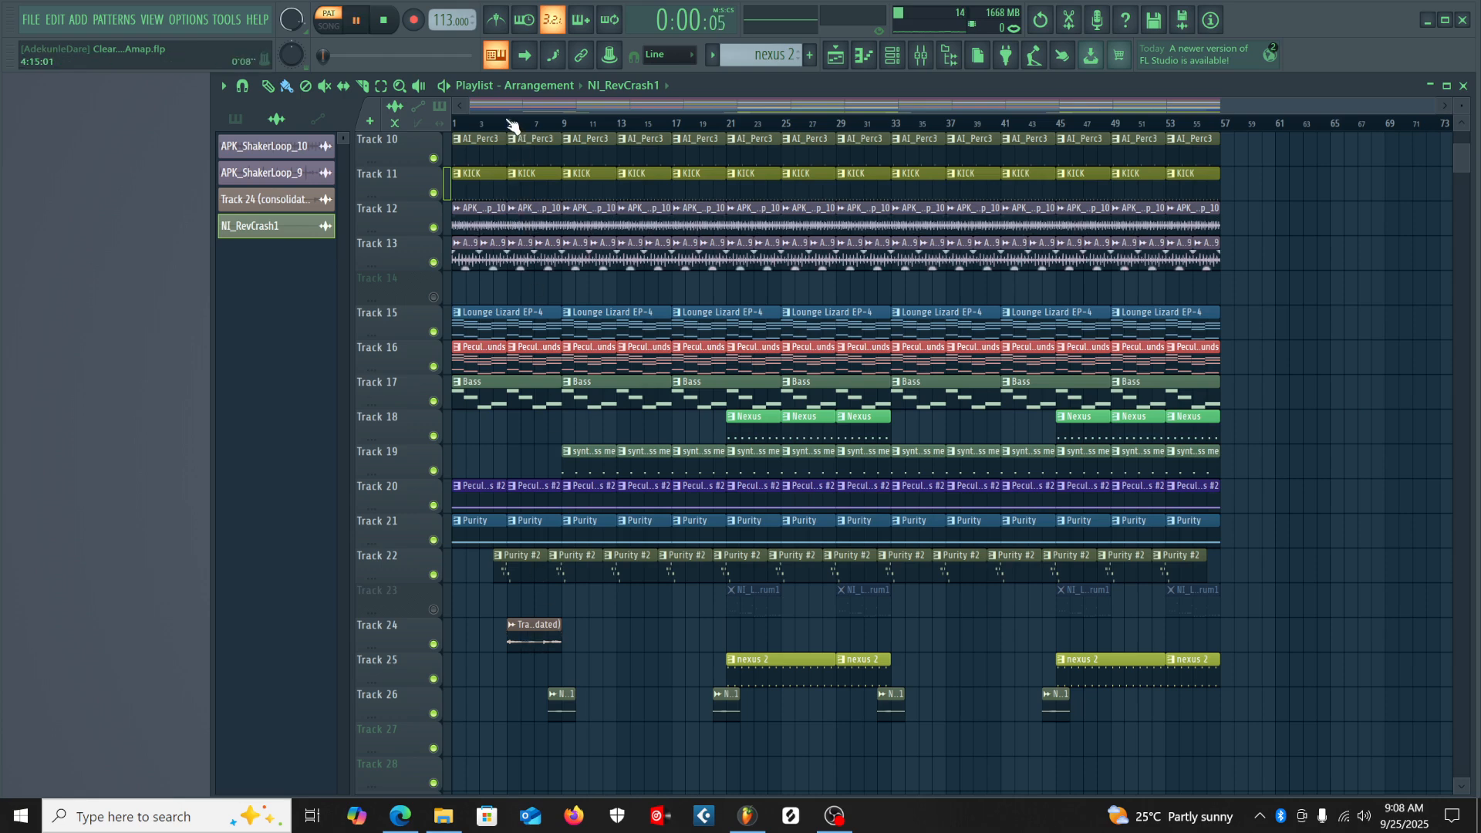
key("space")
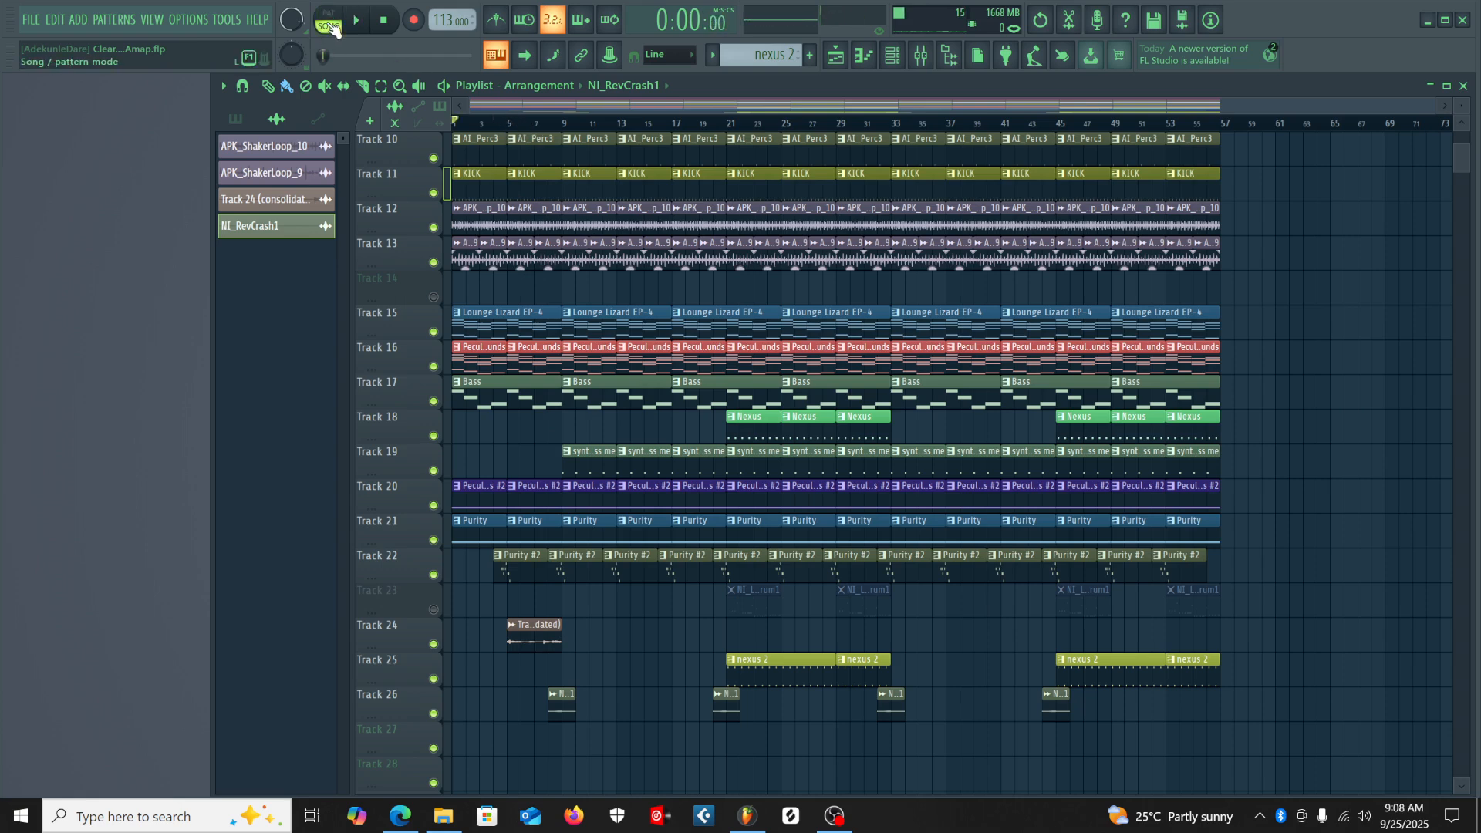
key("space")
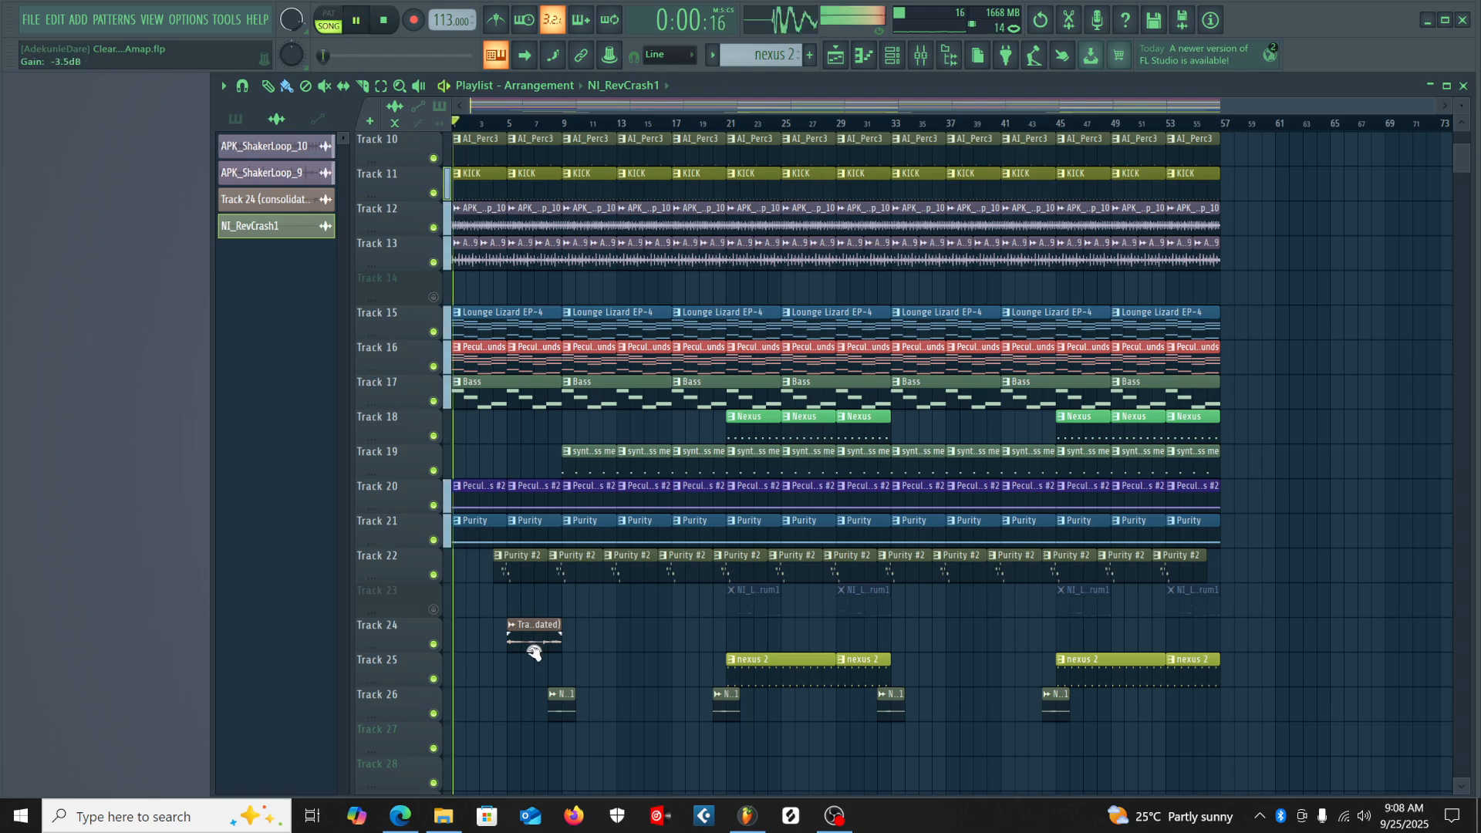
left_click(514, 124)
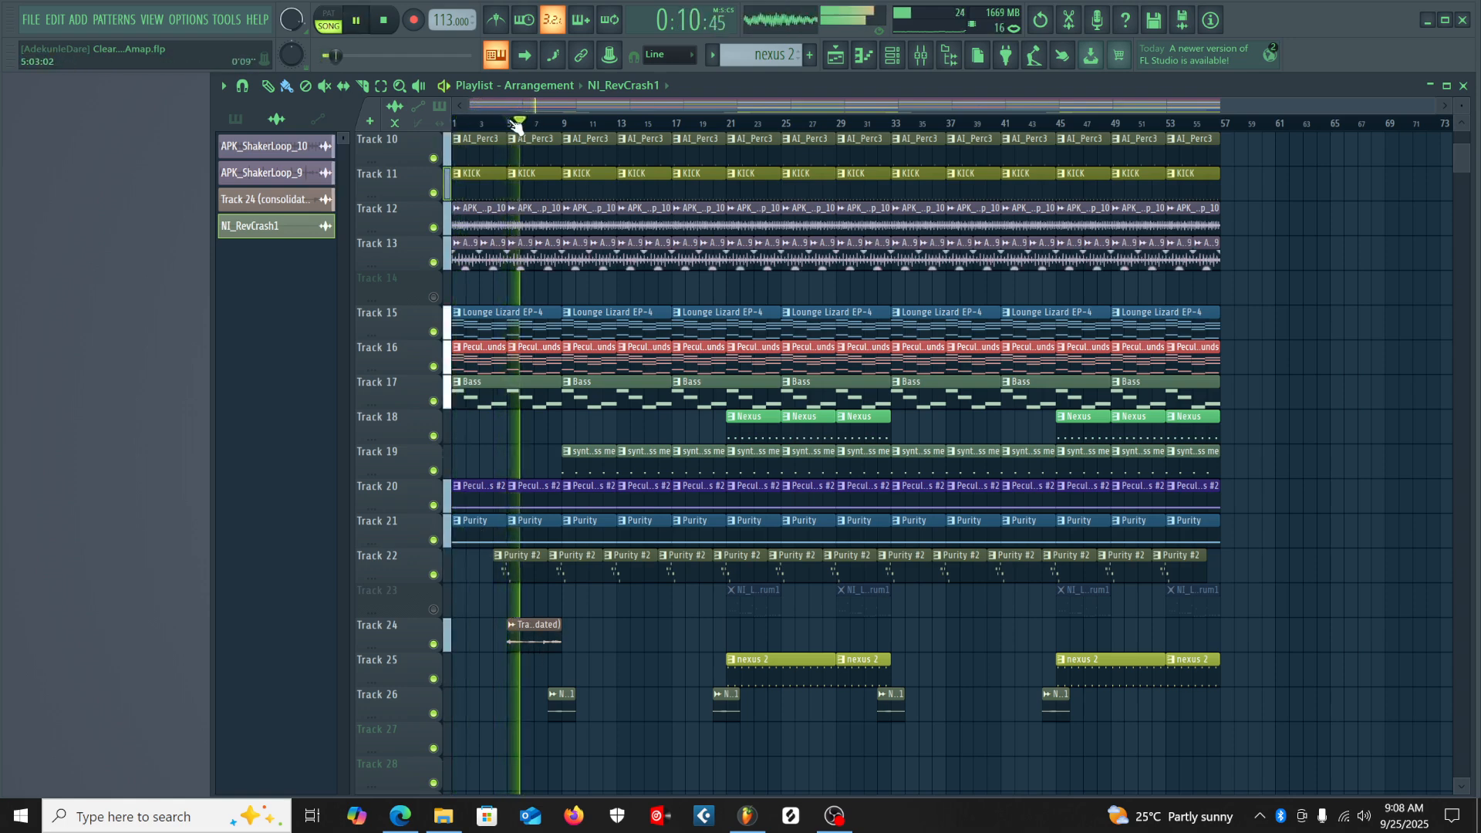
key("space")
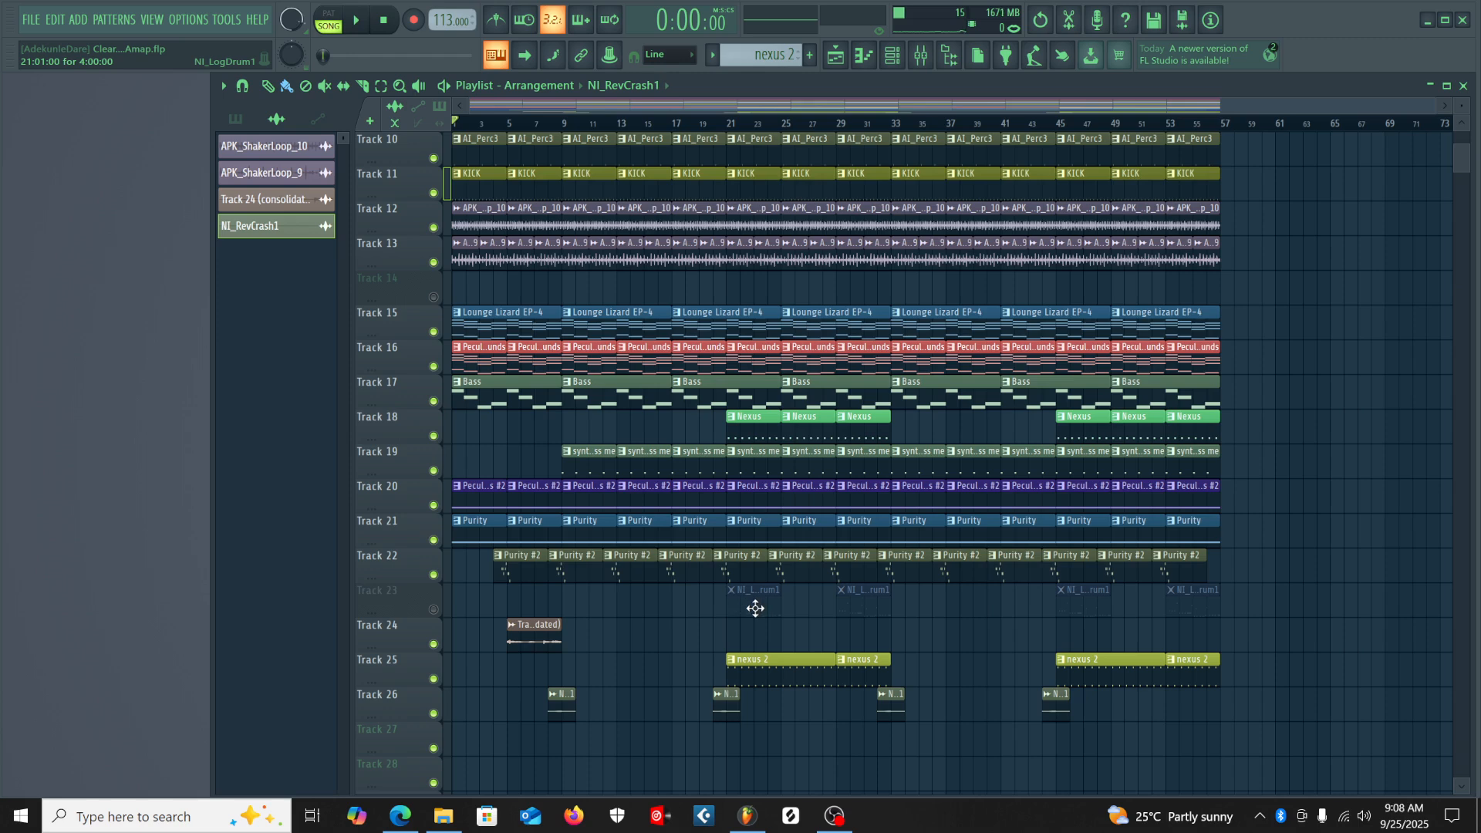
Open Track 23's first NI_LogDrum1 clip in the piano roll, play its pattern from bar 1, and return to the playlist with playback stopped.
double_click(755, 609)
left_click_drag(747, 112, 313, 117)
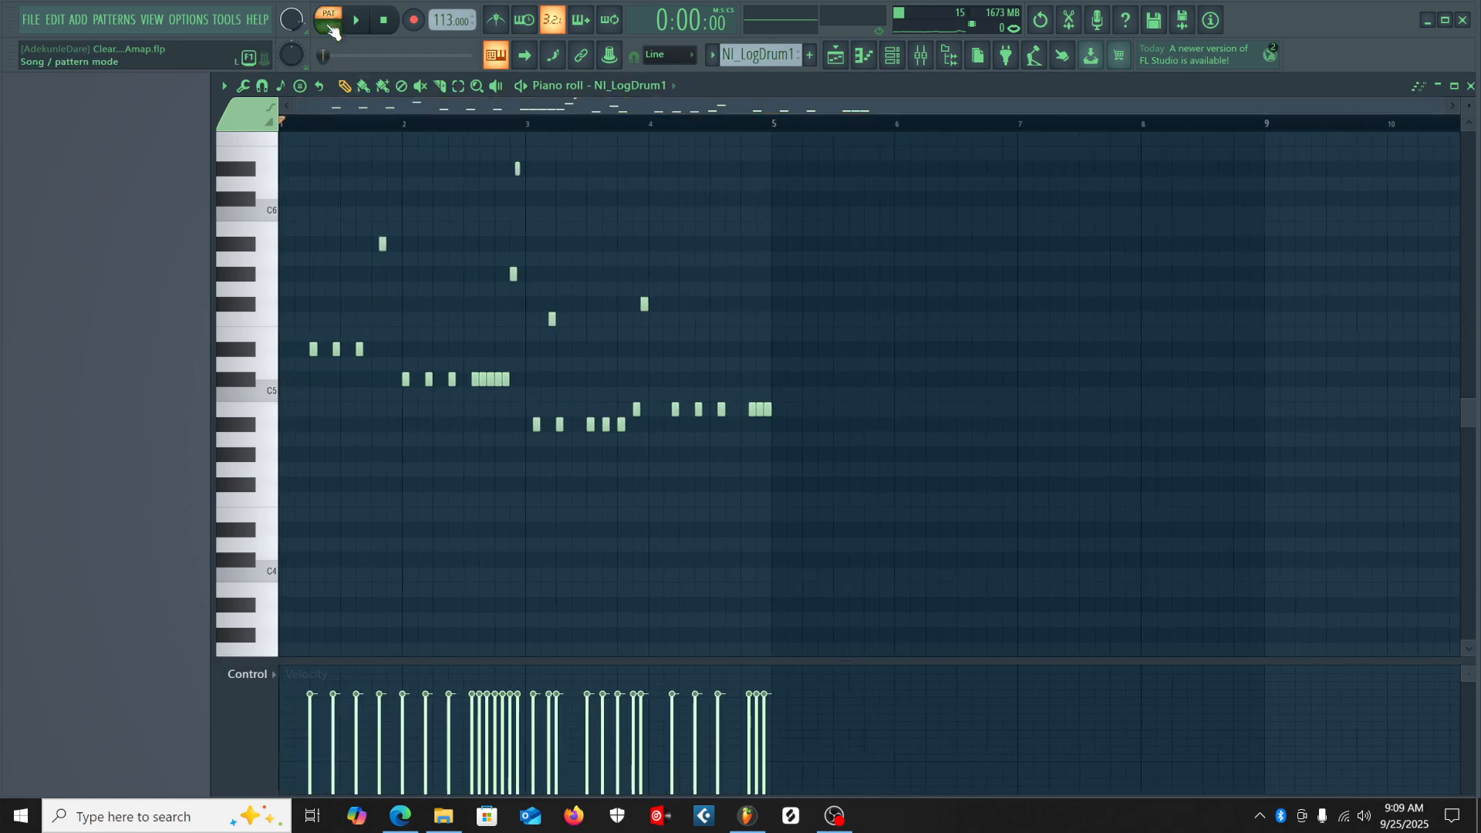
key("space")
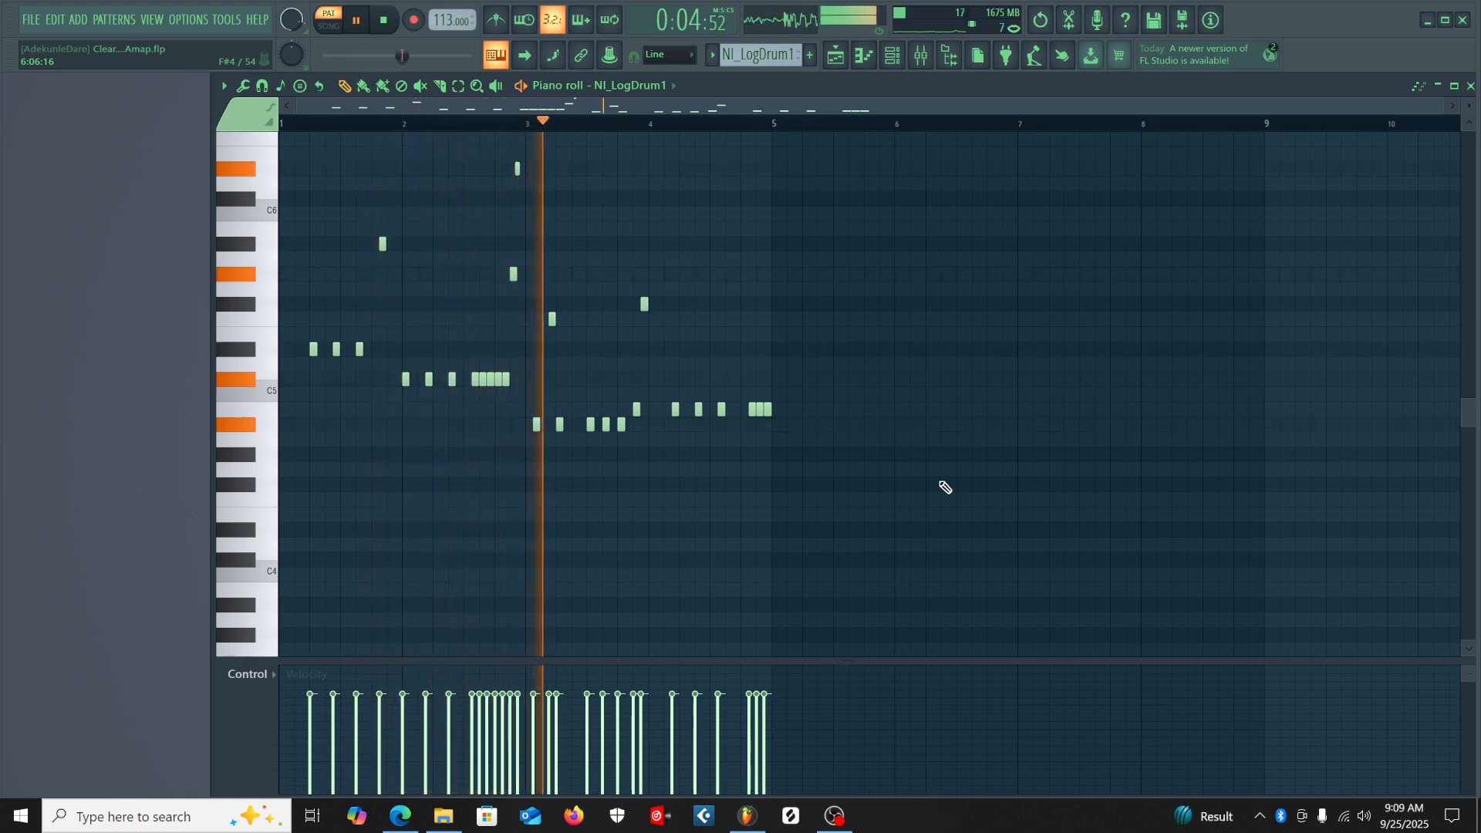
left_click(1471, 86)
key("space")
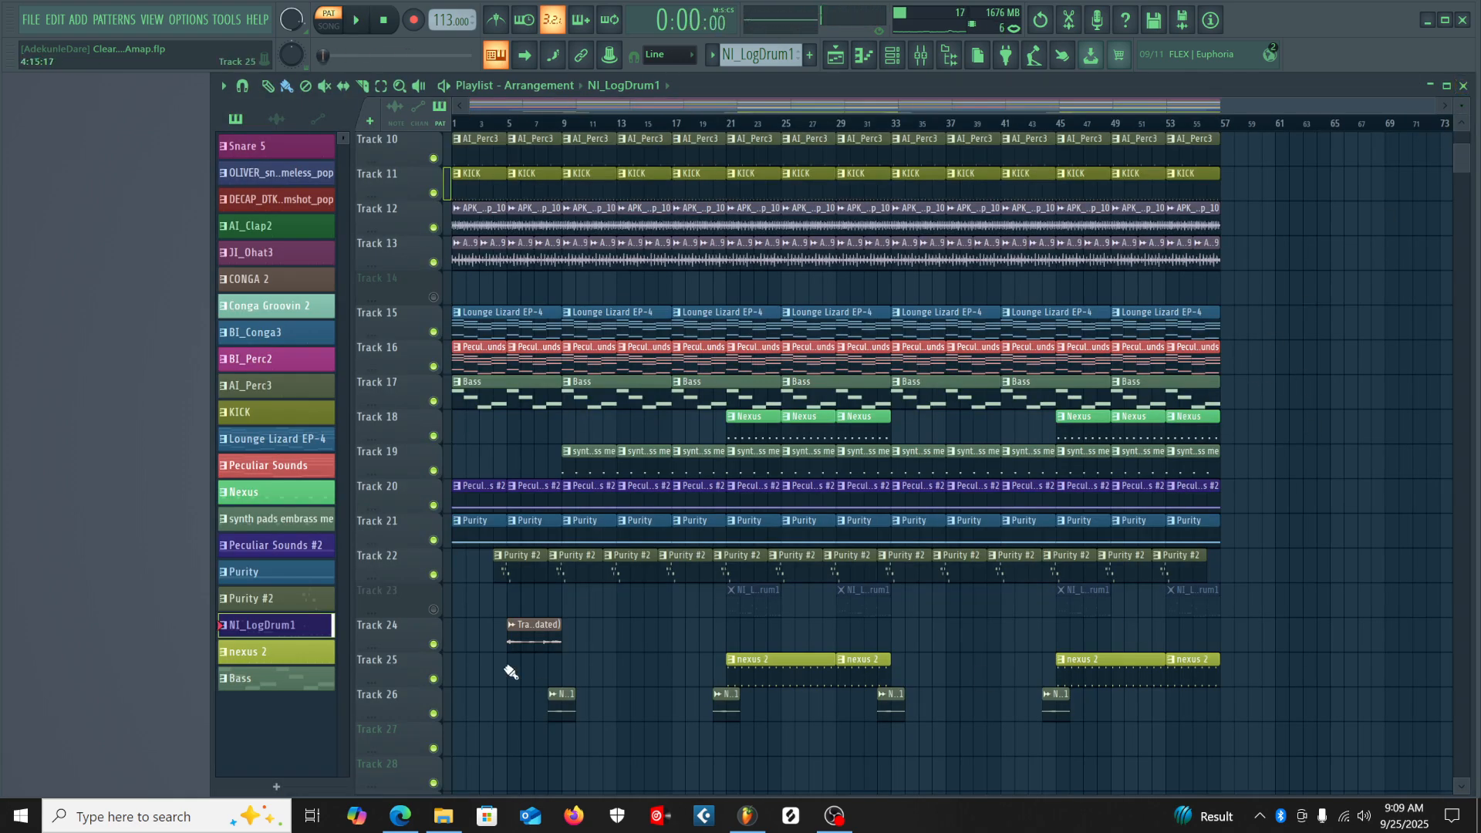
Unmute Track 23 and look over the full arrangement from Track 1 to Track 26.
left_click(434, 610)
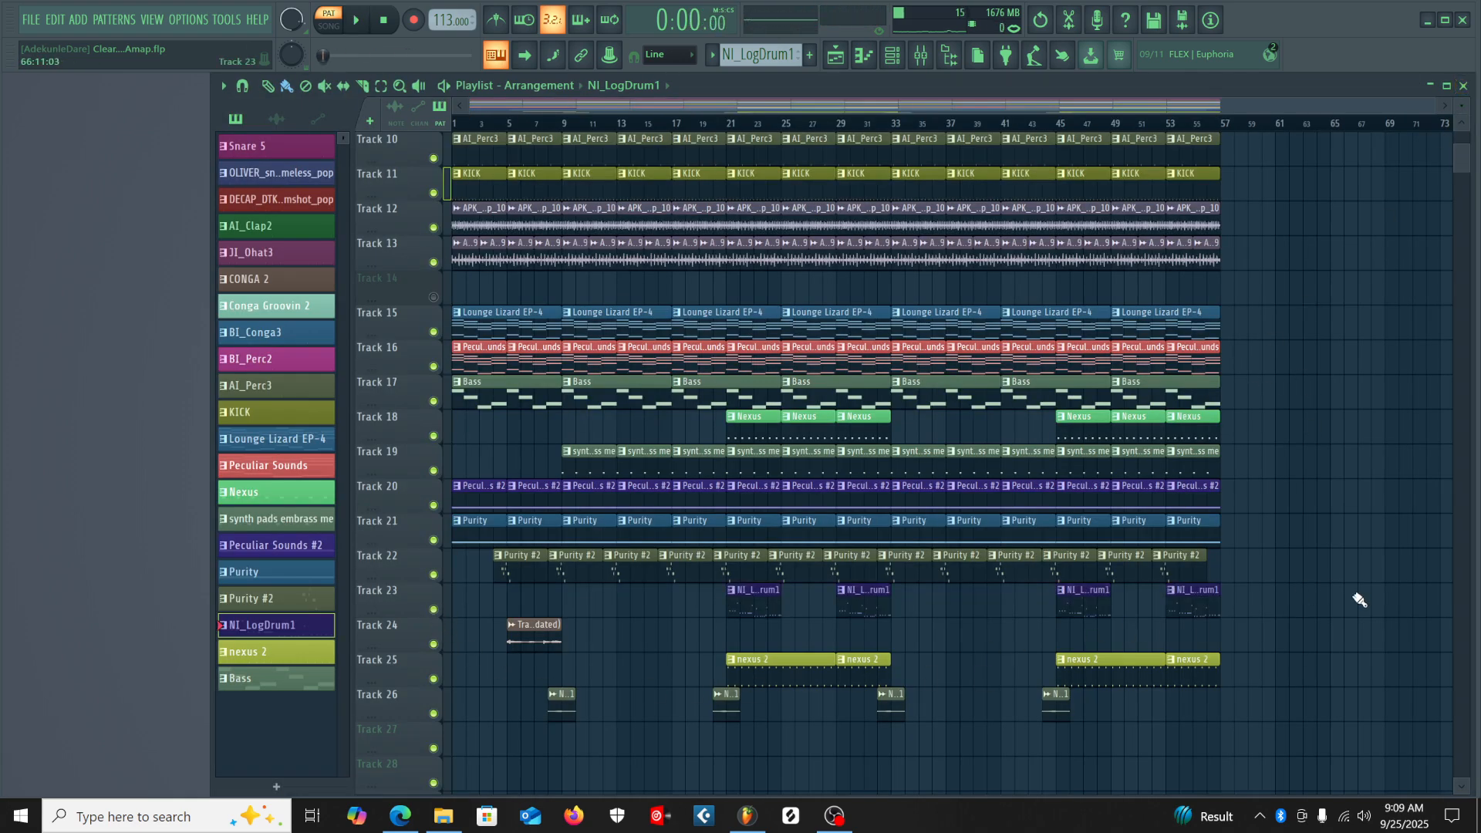
scroll(1359, 599, "down", 3)
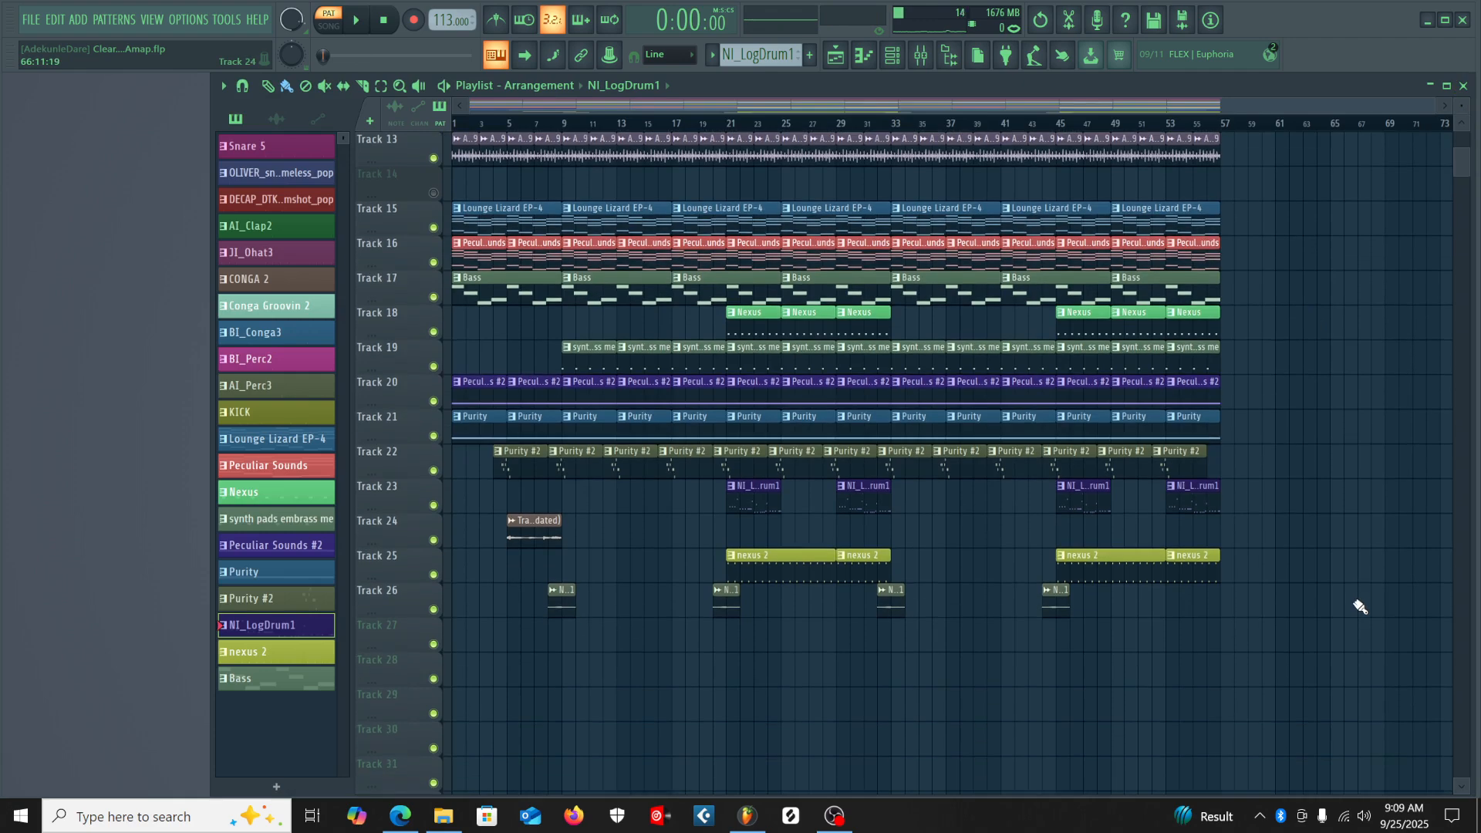
scroll(1359, 608, "up", 12)
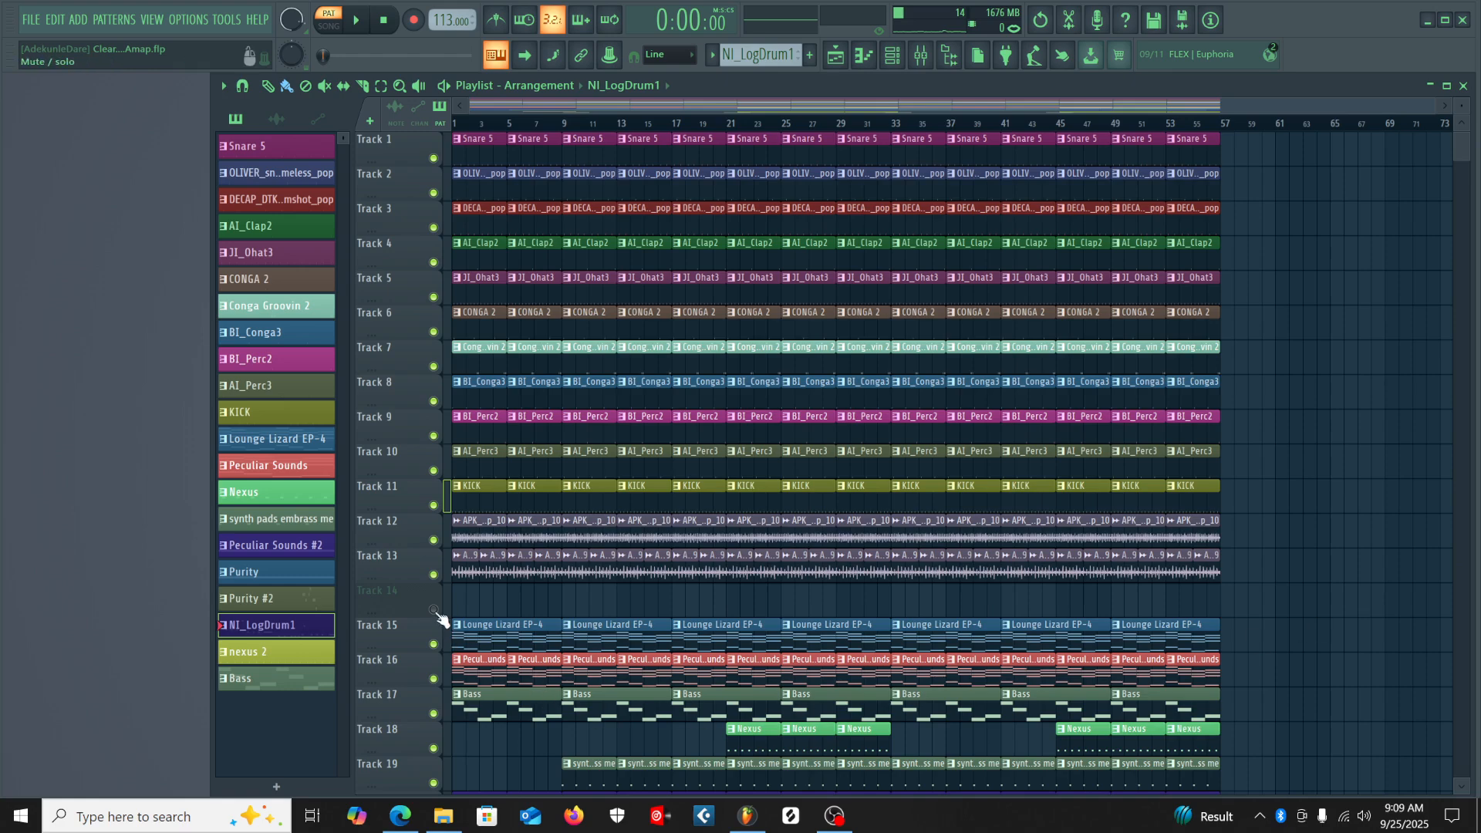
scroll(1457, 651, "down", 10)
scroll(1443, 633, "up", 10)
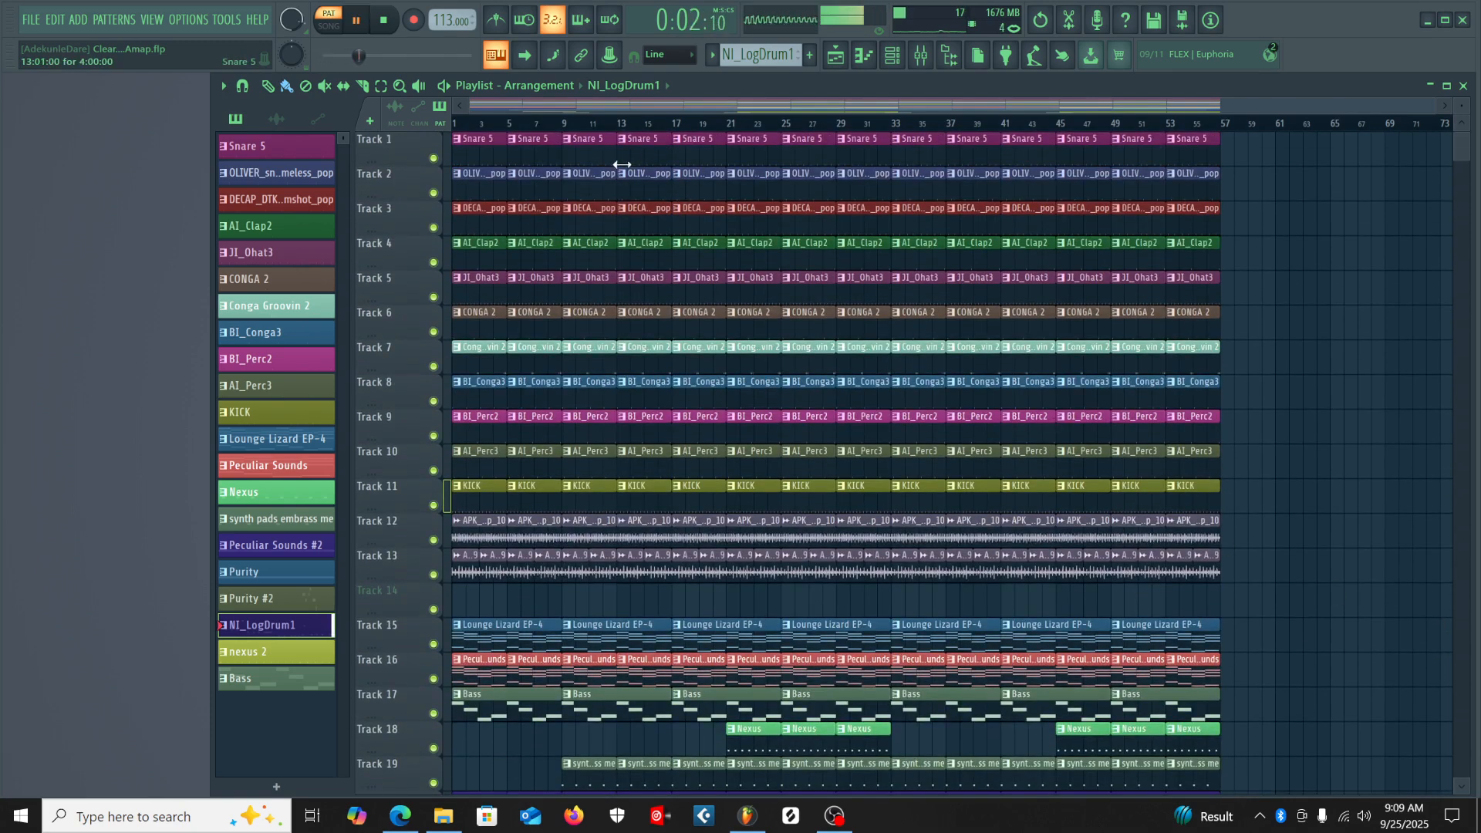
Play the full arrangement in song mode from bar 1 while viewing the lower tracks, and stop playback.
left_click(328, 28)
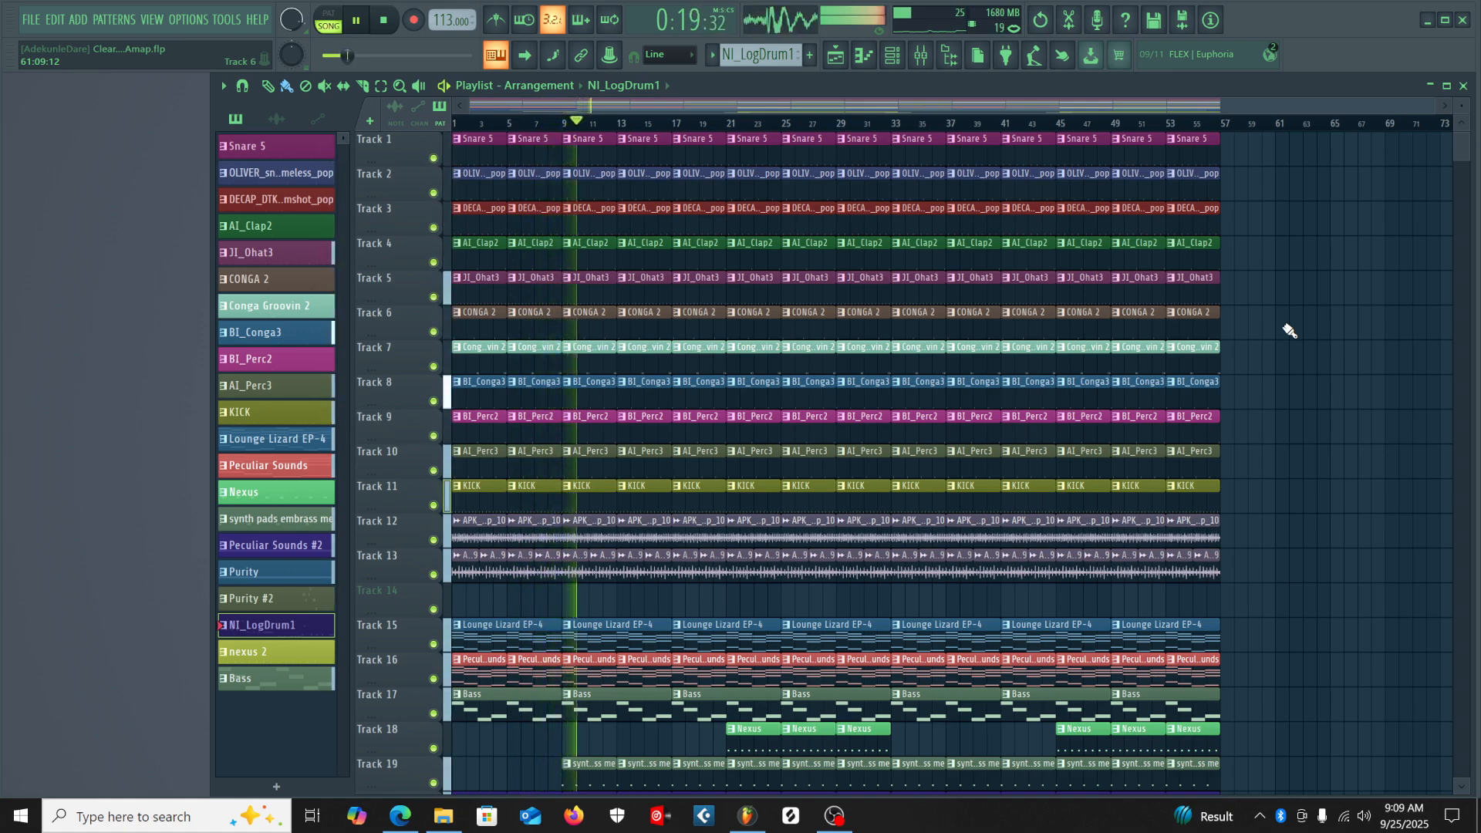
scroll(1289, 331, "down", 3)
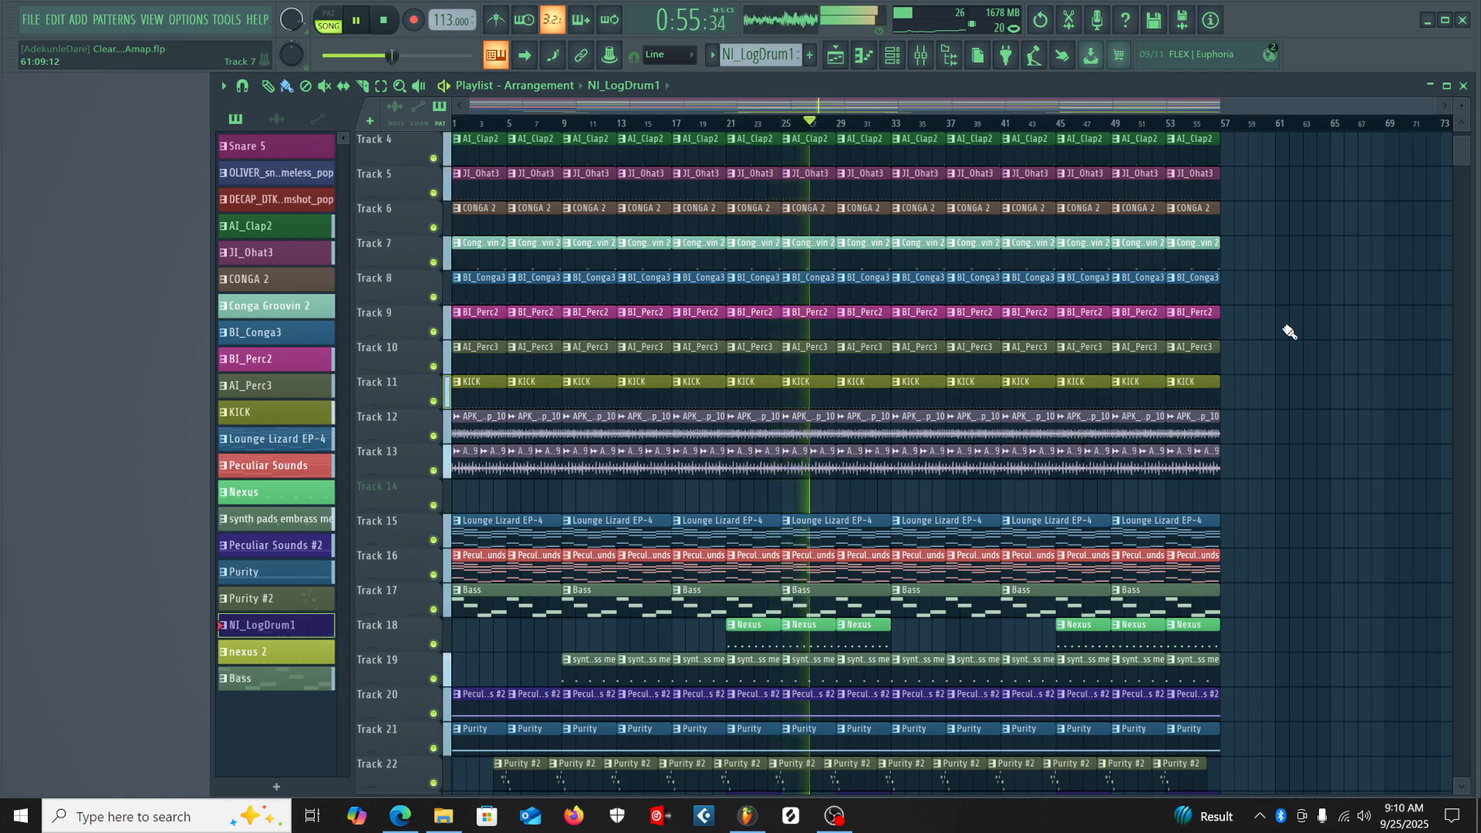
scroll(1287, 332, "down", 5)
key("space")
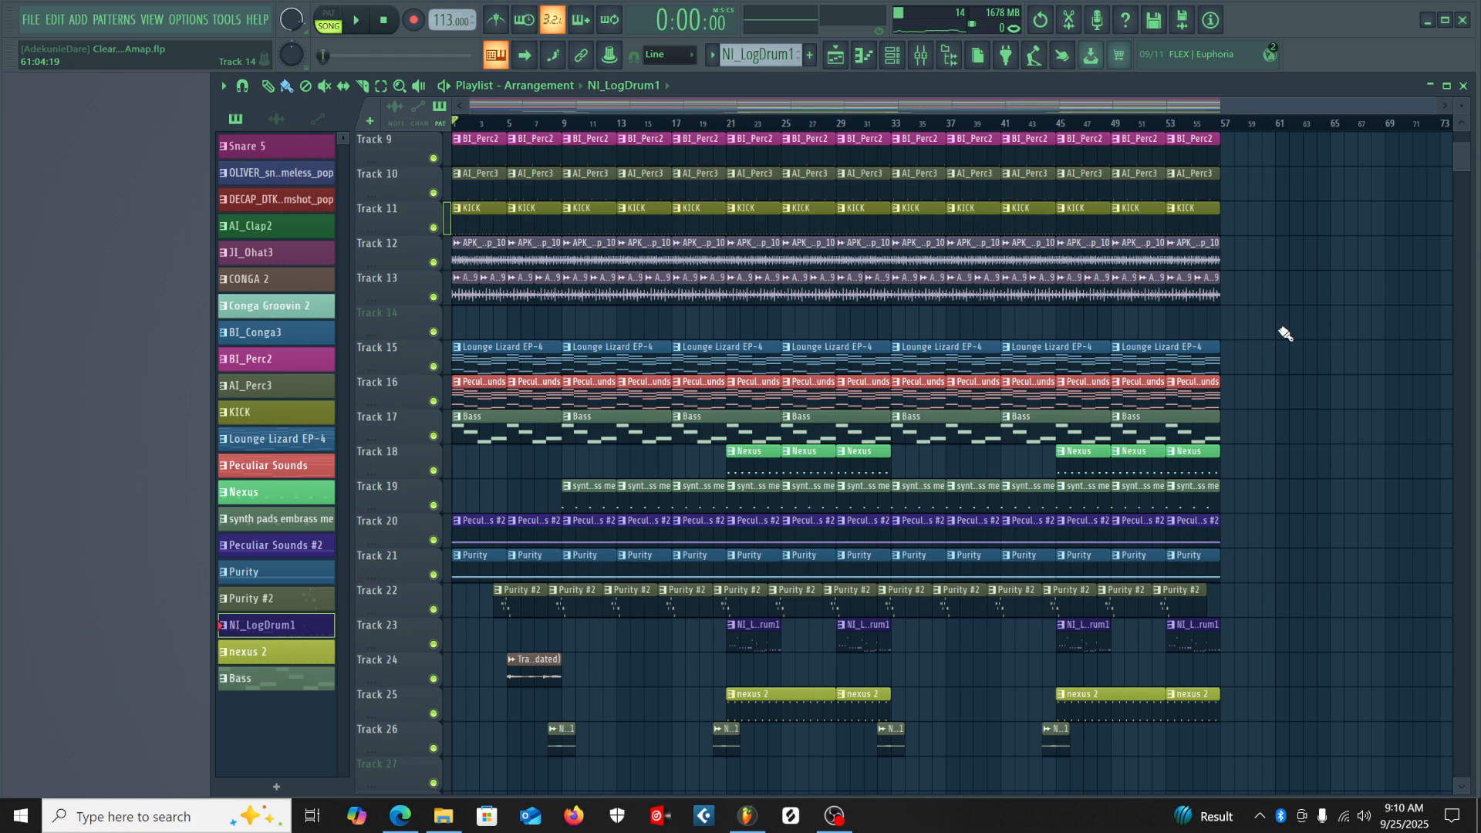
Replay the arrangement from the start, skip ahead to about bar 22, and stop playback to look over the lower tracks.
key("space")
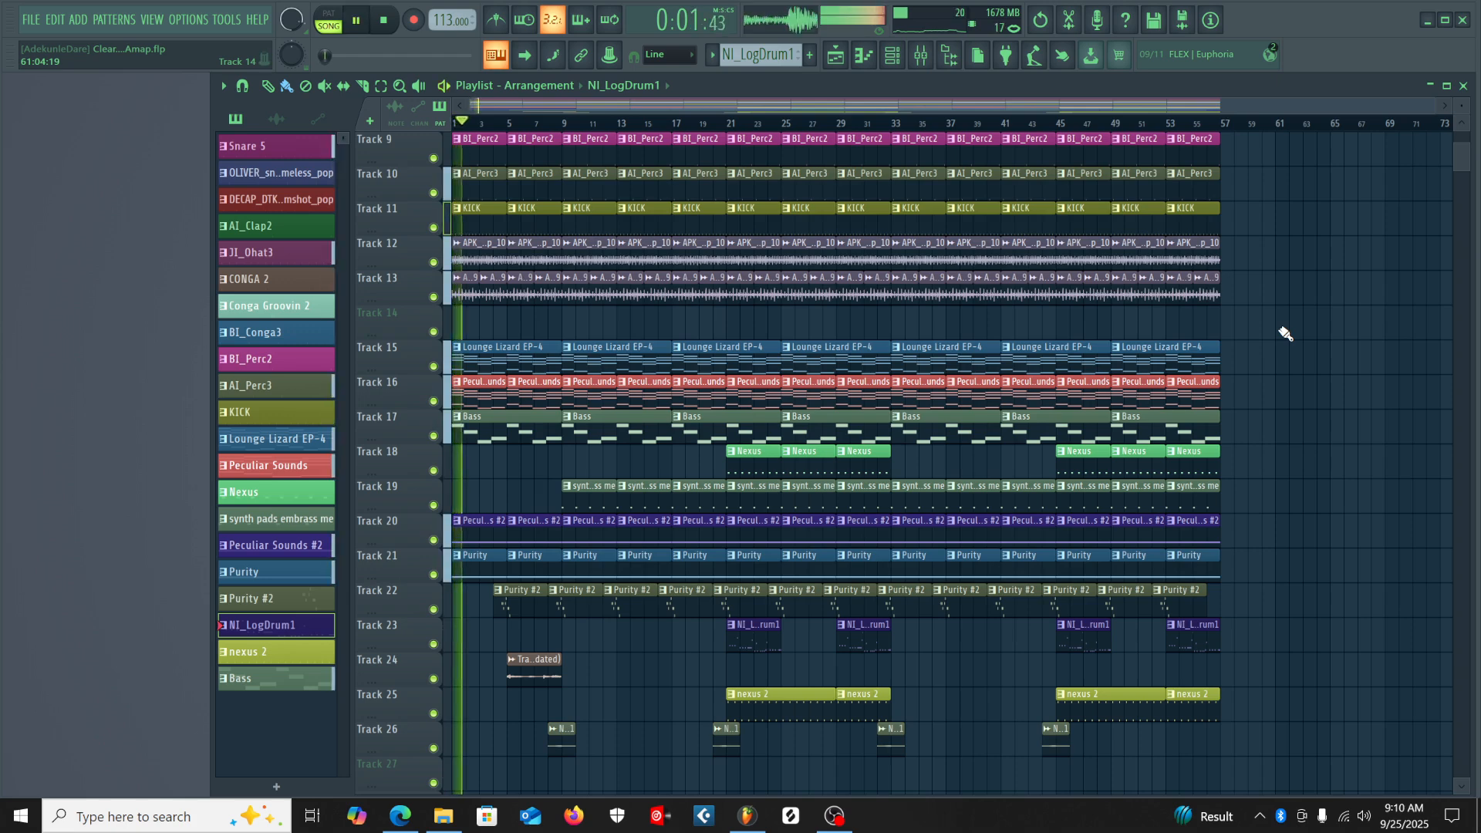
left_click(741, 125)
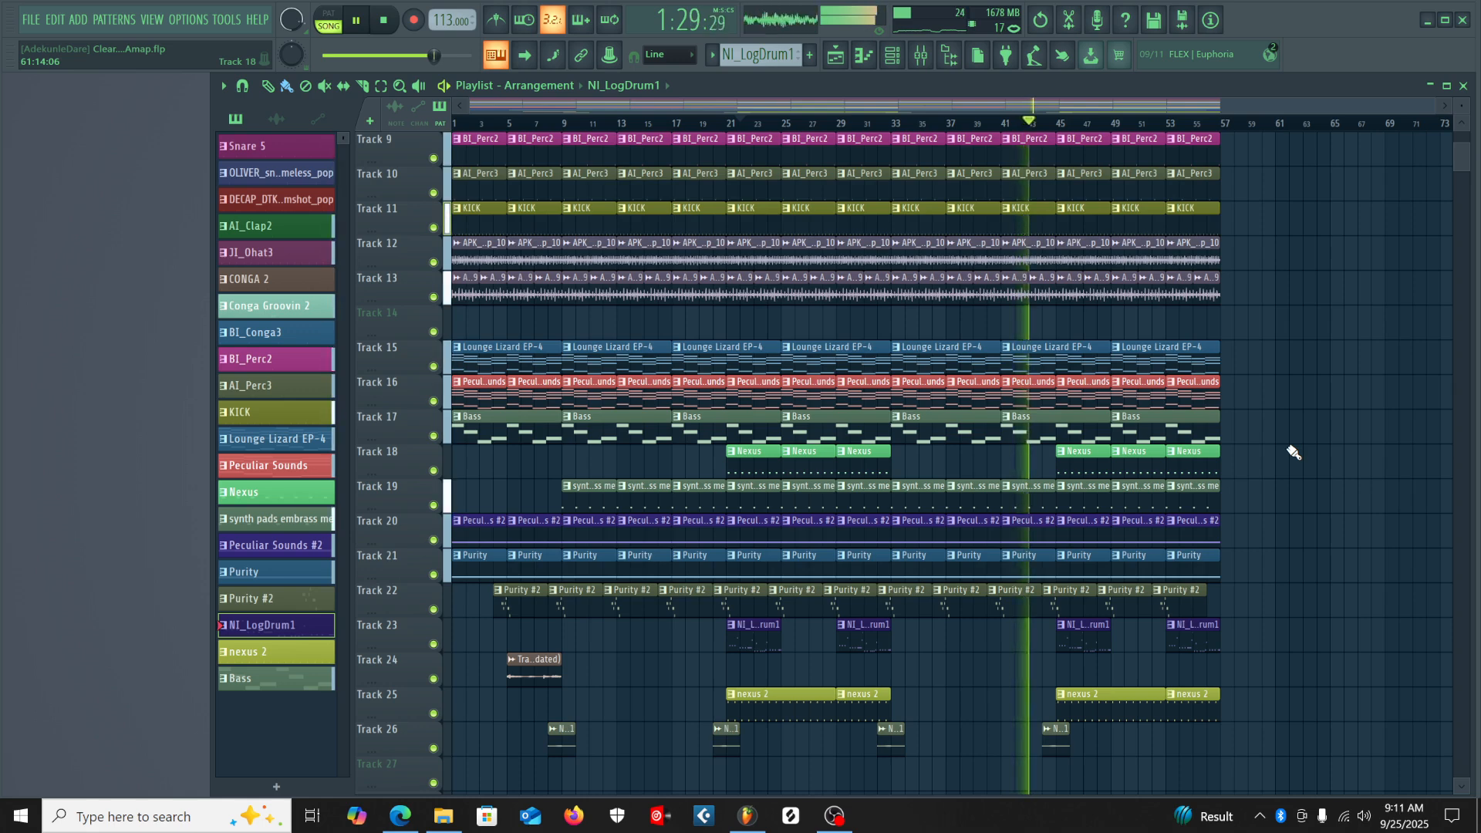
key("space")
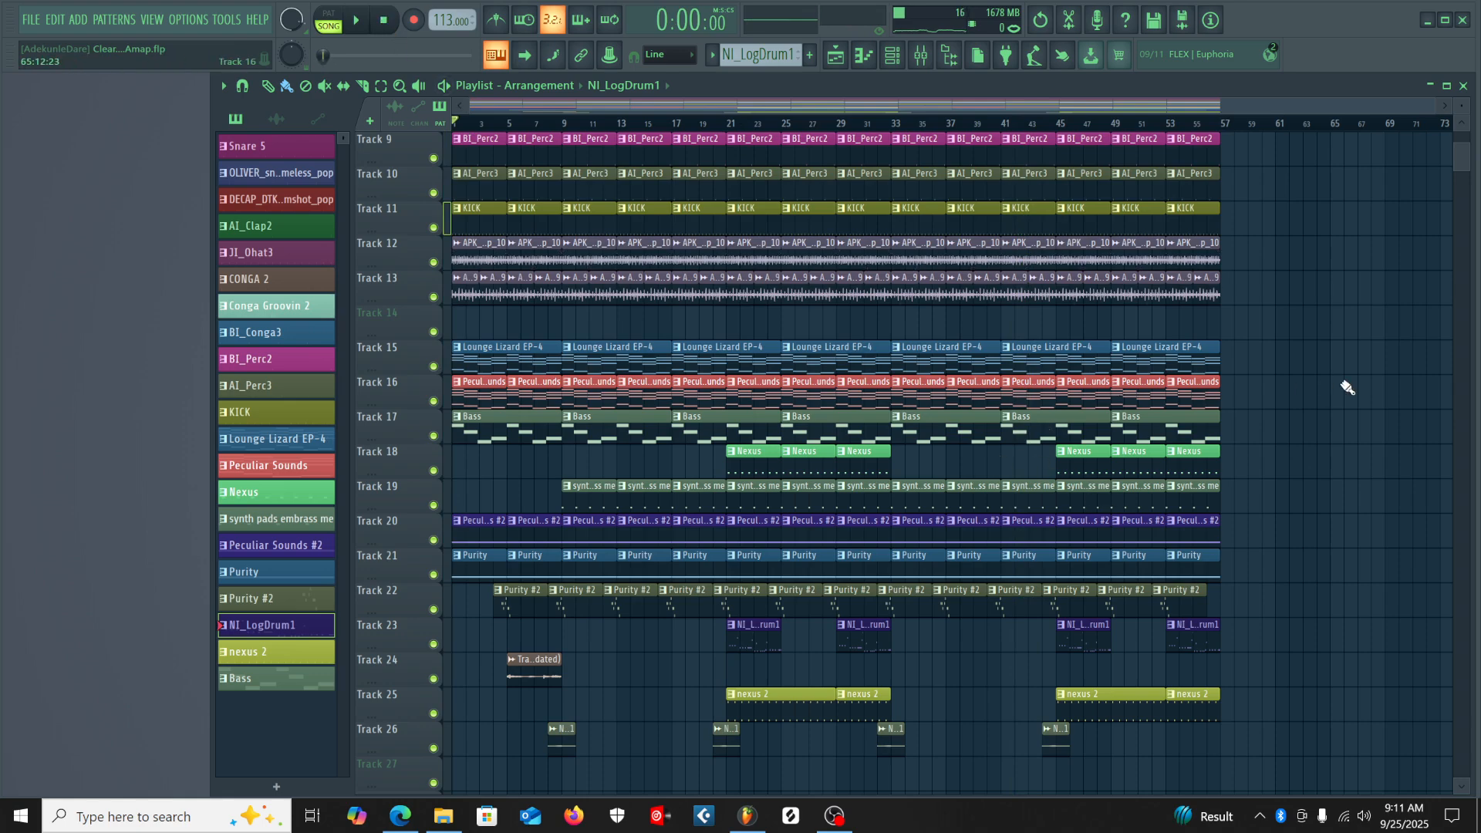
scroll(1346, 387, "down", 5)
scroll(1346, 395, "up", 4)
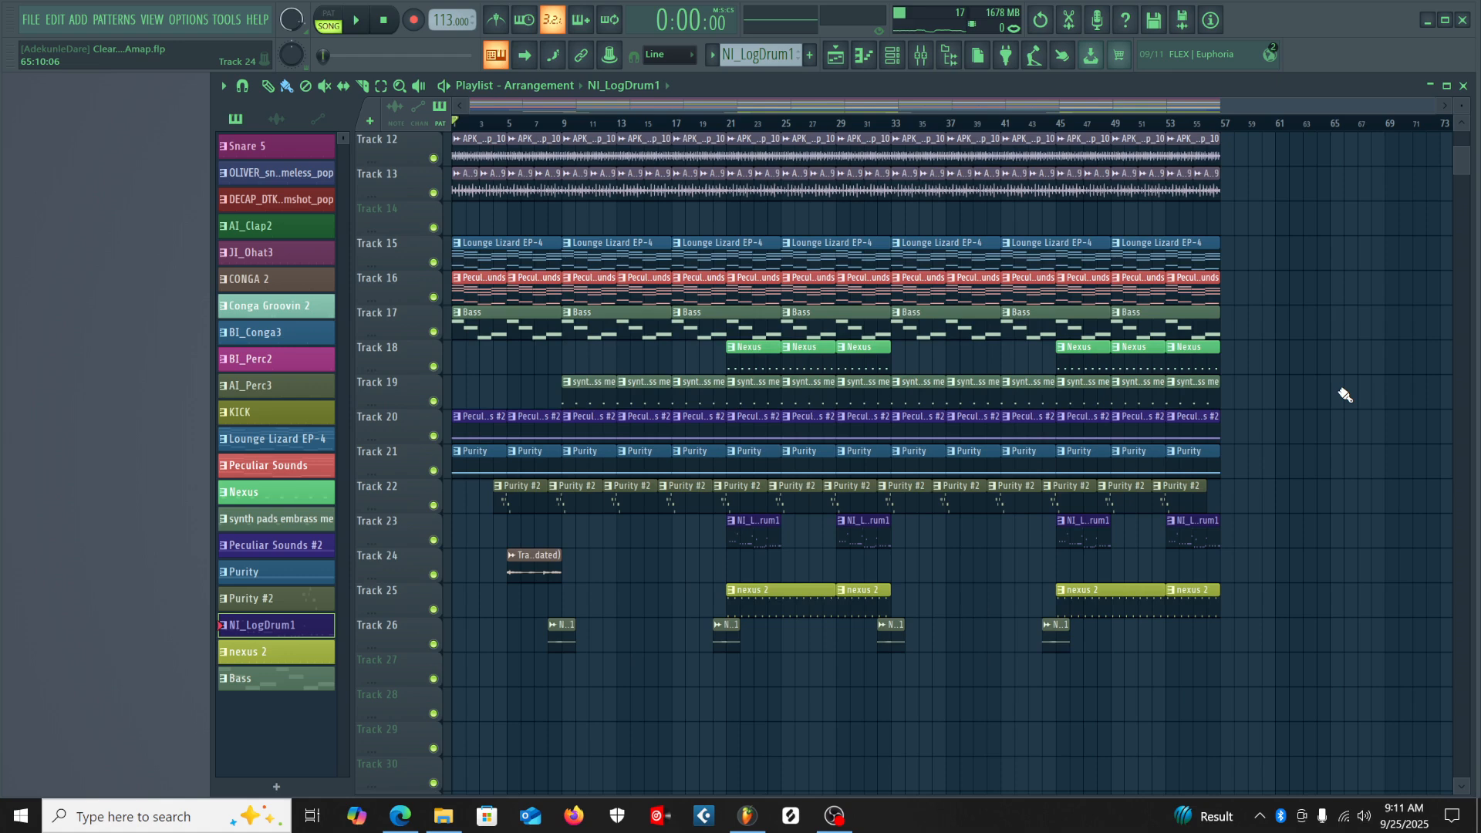